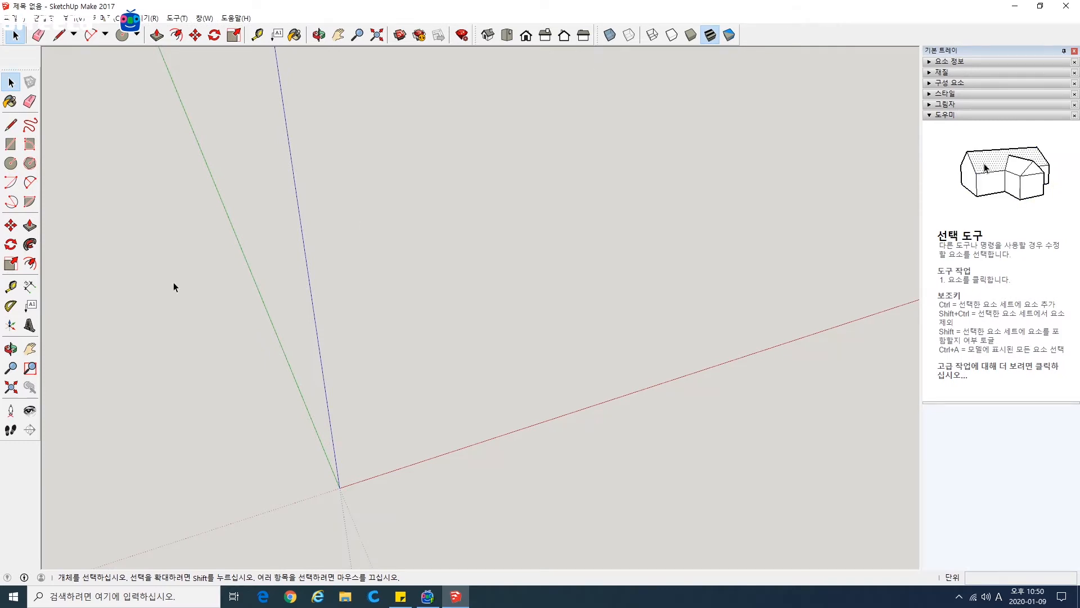
# Draw a rectangle from the origin on the ground plane, about 257 mm along the red axis and about 378 mm across its diagonal.
pyautogui.click(11, 144)
pyautogui.click(340, 487)
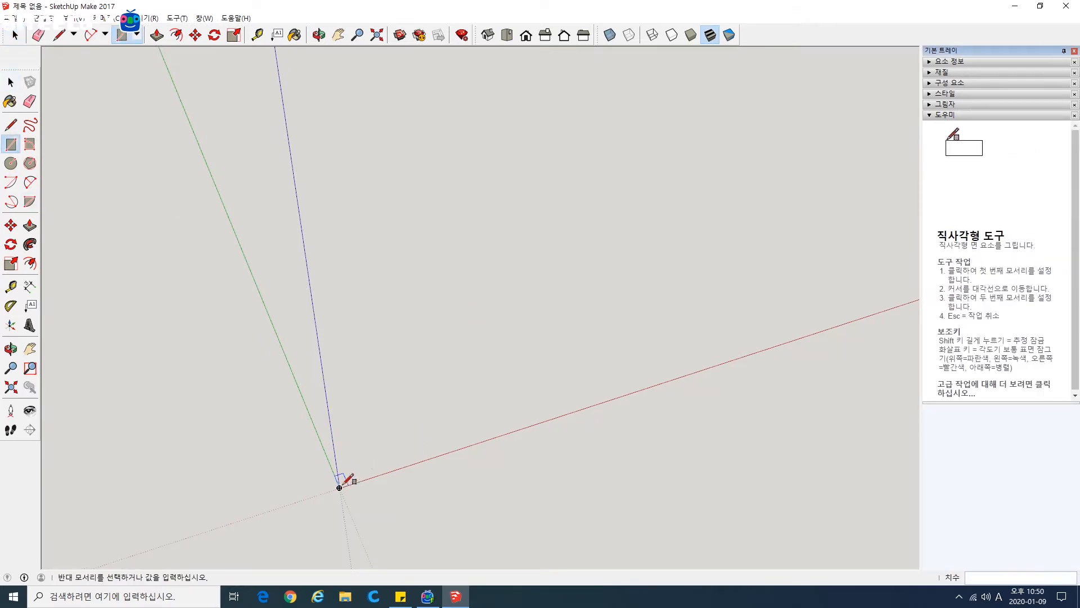
pyautogui.click(507, 224)
pyautogui.moveTo(598, 326)
pyautogui.mouseDown(button='middle')
pyautogui.moveTo(444, 383)
pyautogui.moveTo(497, 366)
pyautogui.moveTo(562, 369)
pyautogui.mouseUp(button='middle')
pyautogui.moveTo(494, 354); pyautogui.dragTo(454, 364, button='middle')
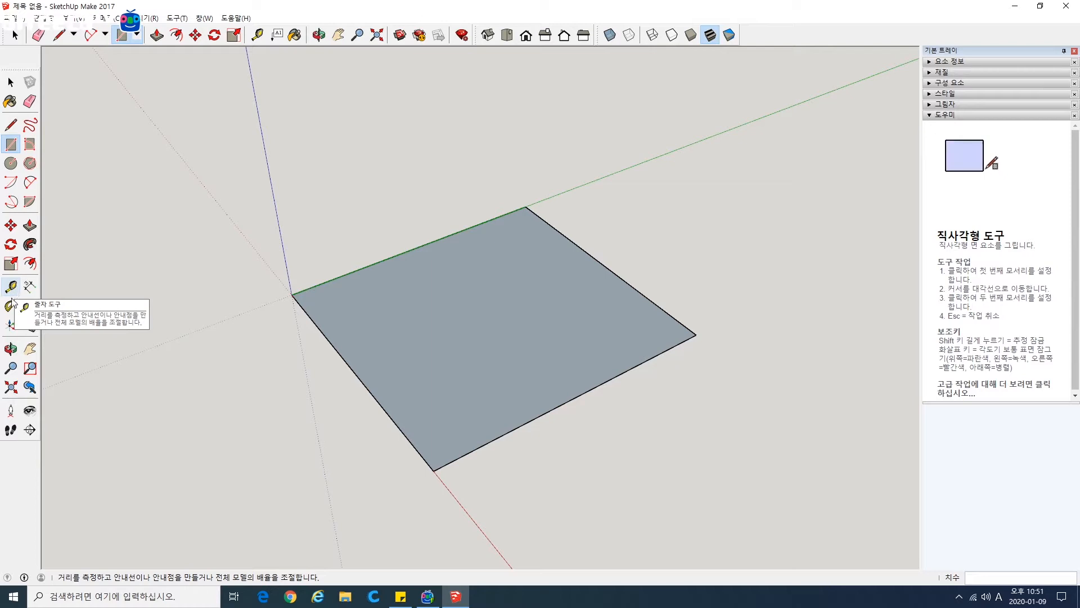
# Place two crossing guide lines on the rectangle, about 141 mm from its red-axis edge and about 129 mm from its green-axis edge.
pyautogui.click(11, 290)
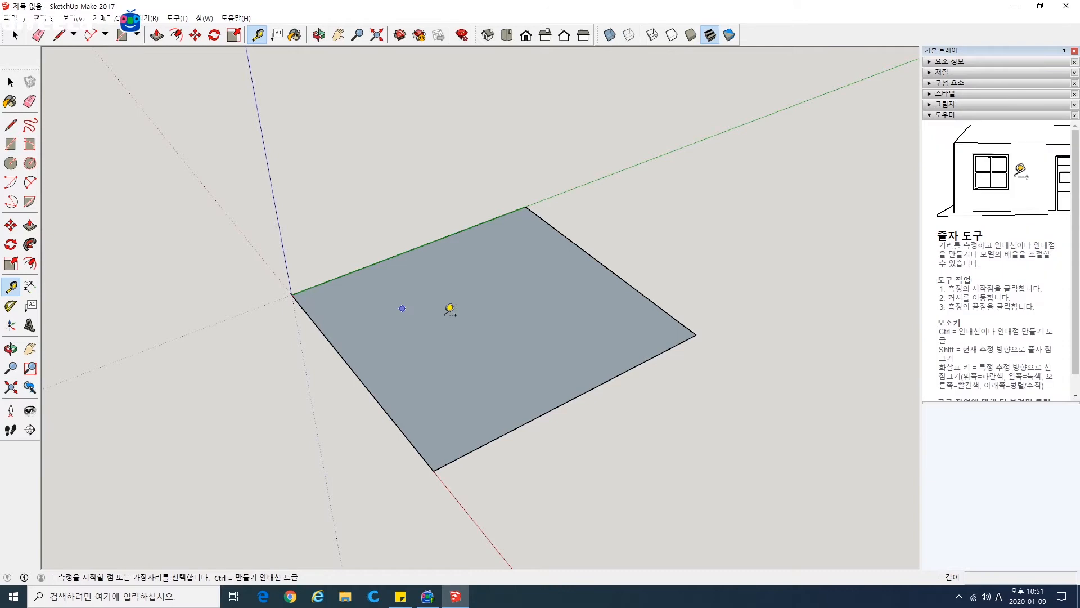
pyautogui.click(317, 325)
pyautogui.click(448, 260)
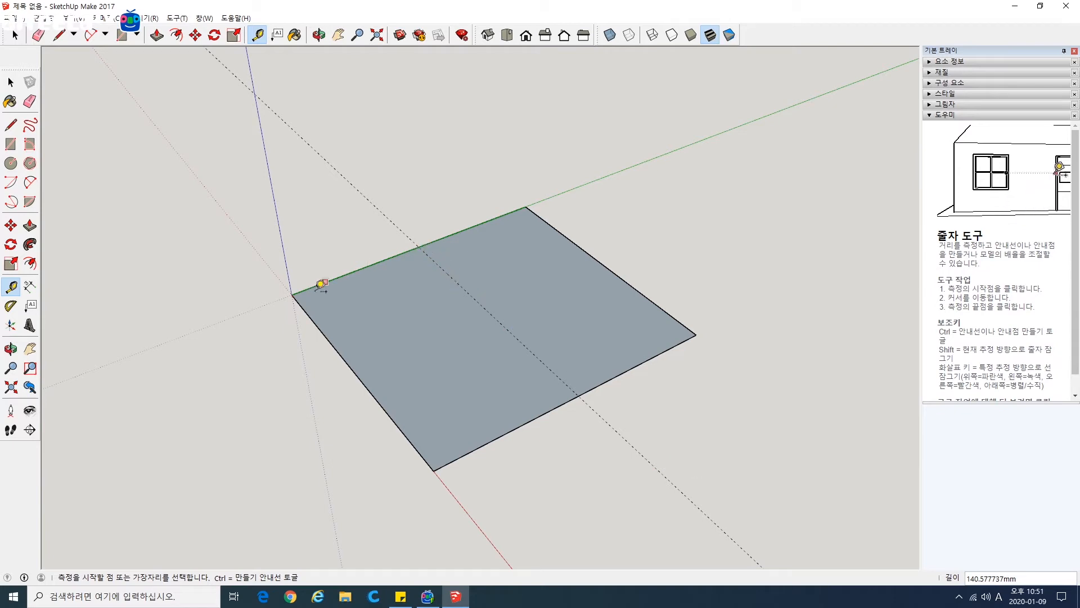
pyautogui.click(11, 82)
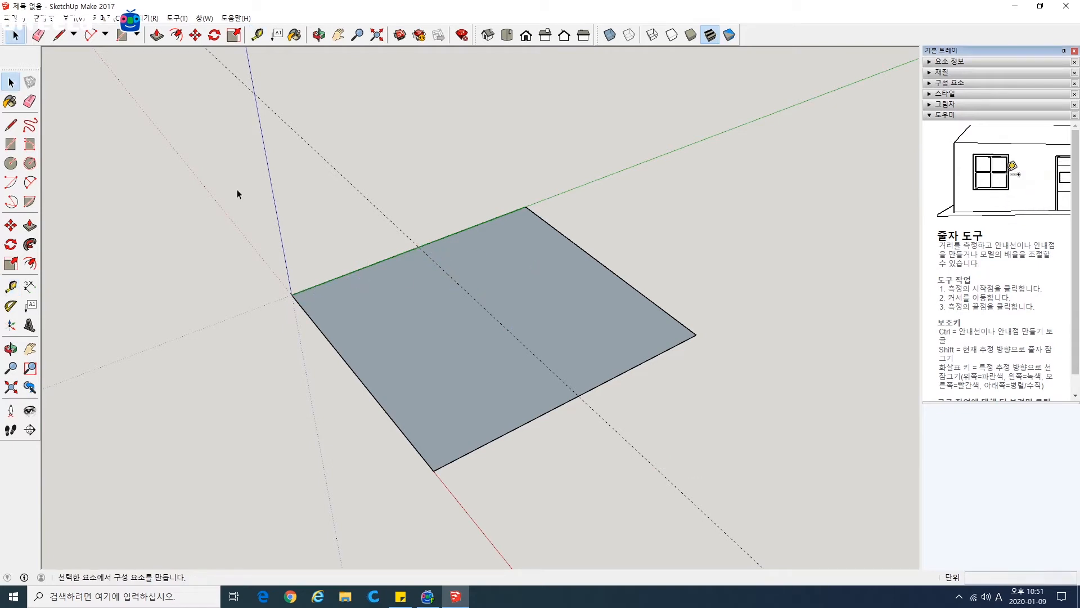
pyautogui.click(418, 306)
pyautogui.click(367, 220)
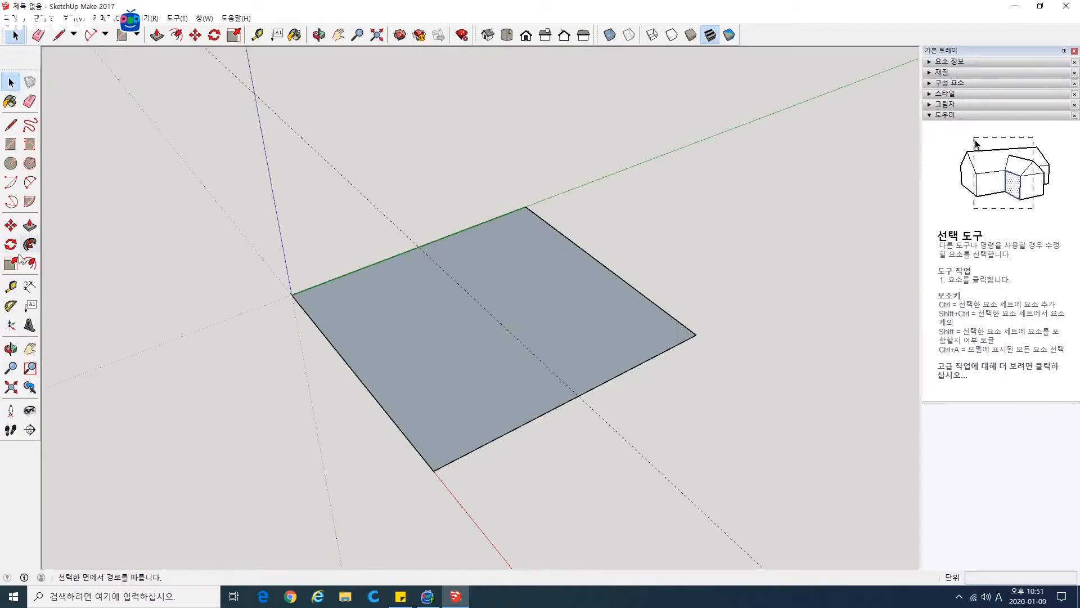
pyautogui.click(10, 287)
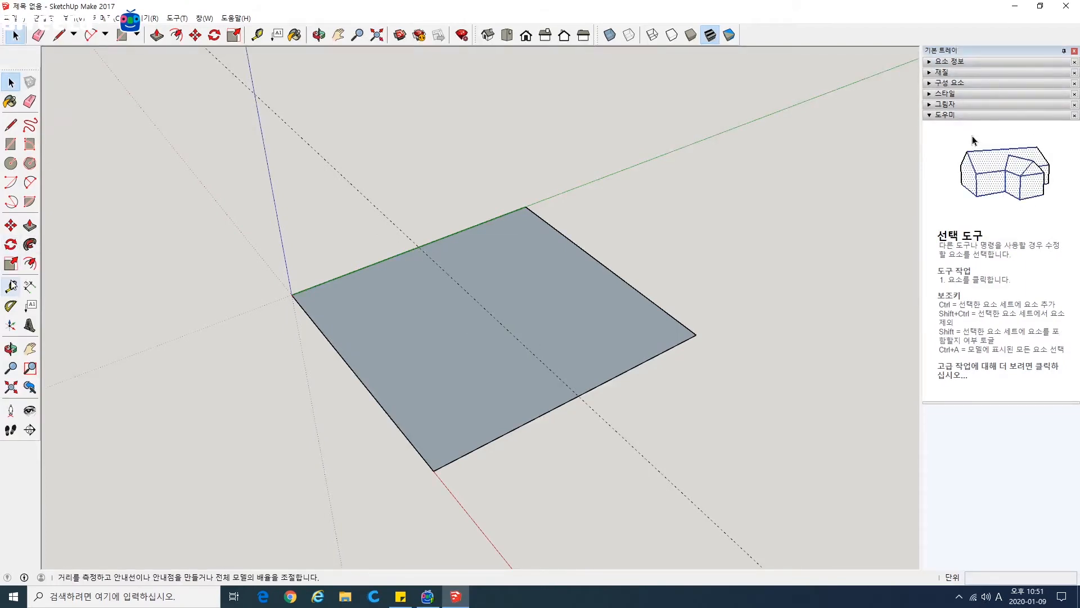
pyautogui.click(399, 254)
pyautogui.click(360, 371)
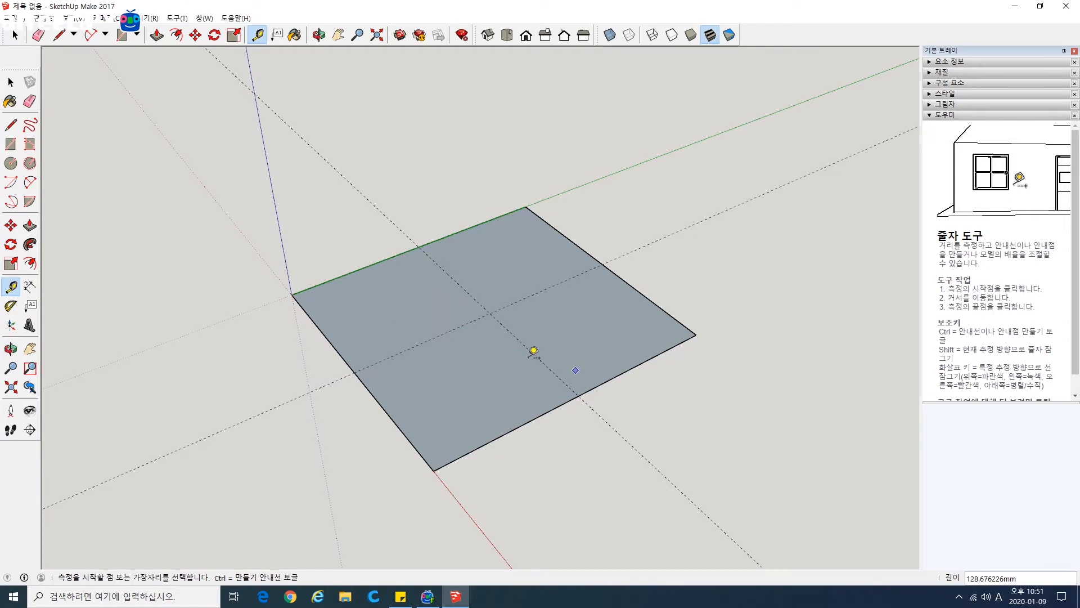
# Undo the two crossing guide lines.
pyautogui.moveTo(383, 317); pyautogui.dragTo(448, 379, button='middle')
pyautogui.moveTo(521, 355); pyautogui.dragTo(420, 312, button='middle')
pyautogui.hotkey('ctrl', 'z')
# Place a guide about 81 mm from the rectangle's red-axis edge and a second one crossing it, parallel to the green-axis edge.
pyautogui.click(314, 314)
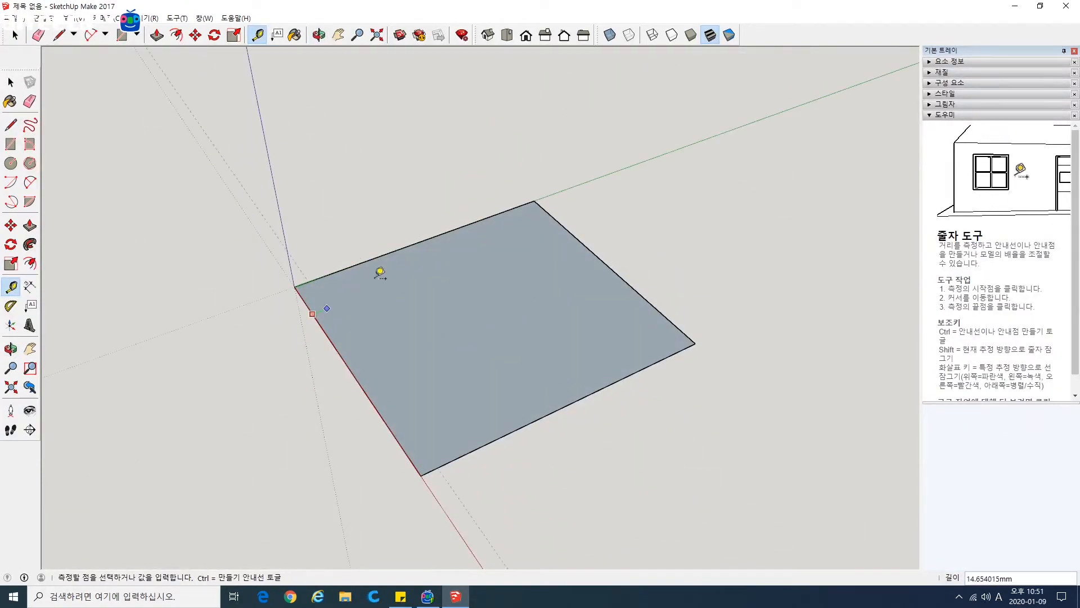
pyautogui.click(373, 263)
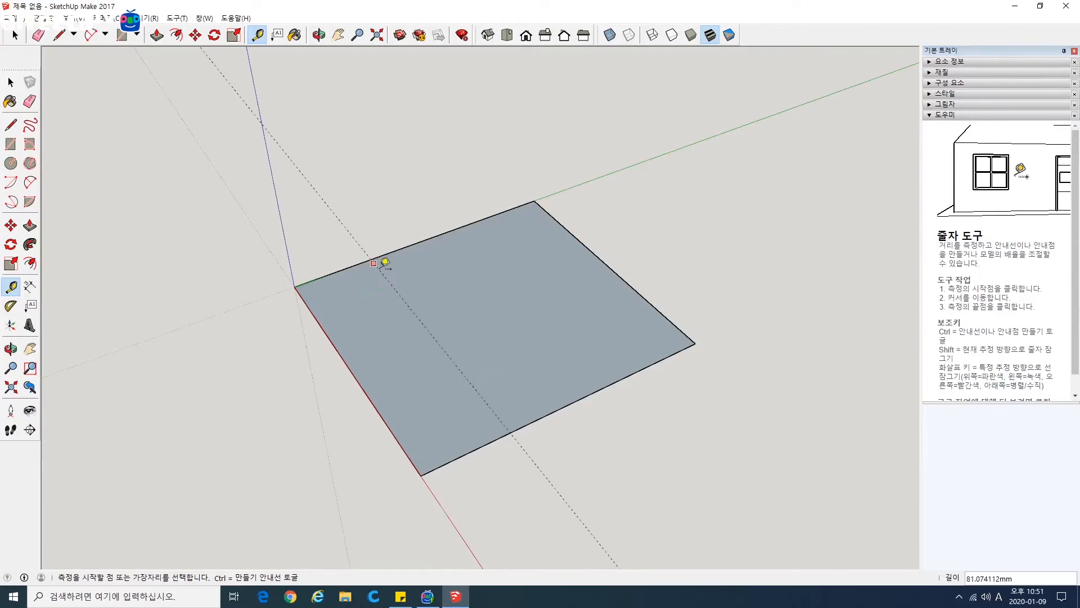
pyautogui.click(431, 237)
pyautogui.click(409, 306)
# Draw a circle of about 51 mm radius centred where the guides cross, and undo both the circle and the guides.
pyautogui.click(11, 163)
pyautogui.click(409, 307)
pyautogui.click(455, 324)
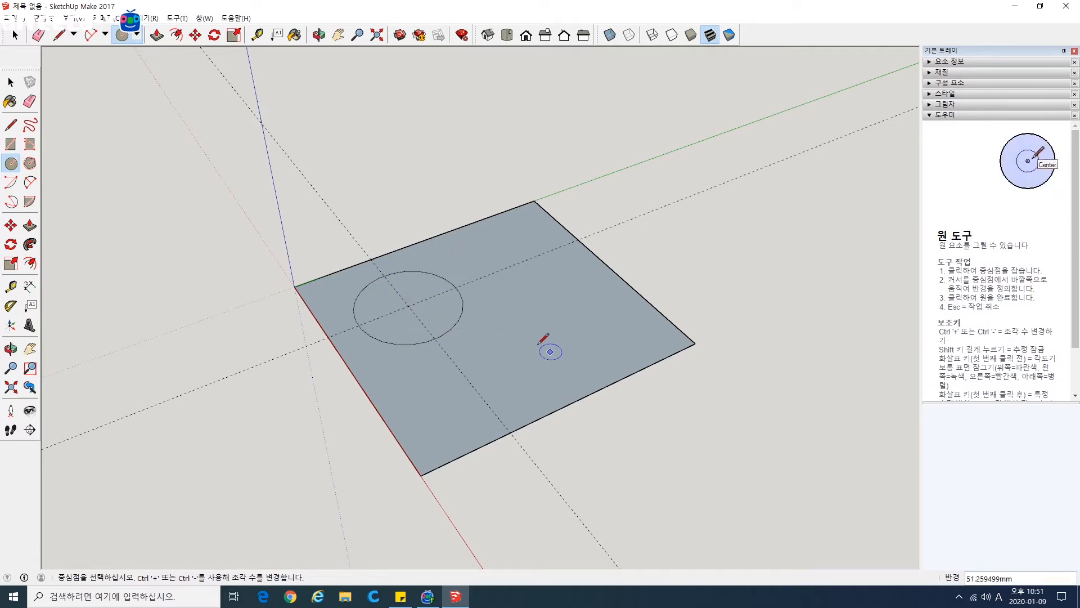
pyautogui.press('space')
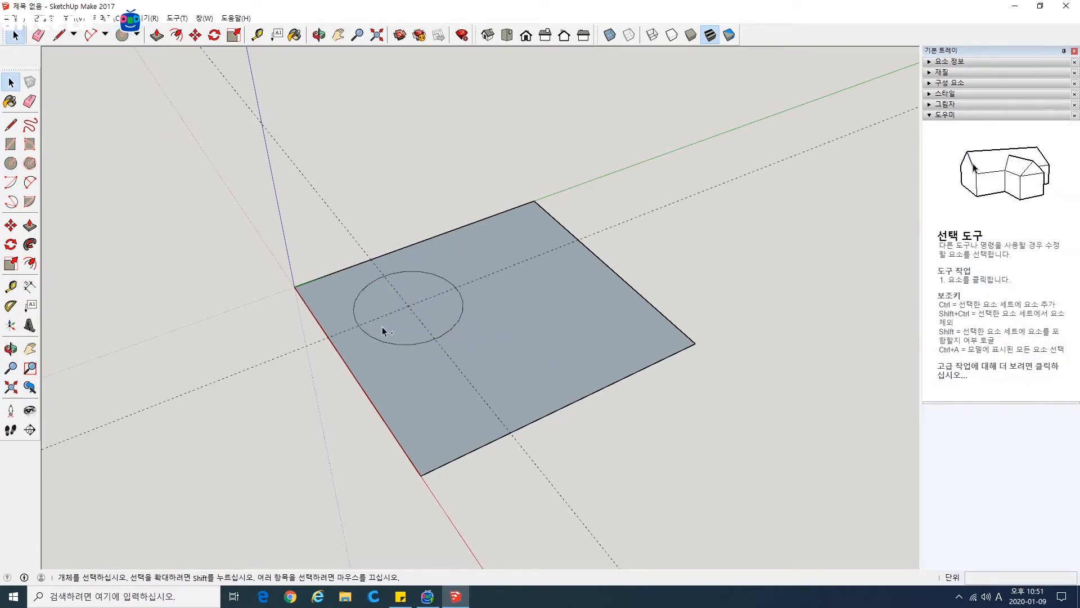
pyautogui.hotkey('ctrl', 'z')
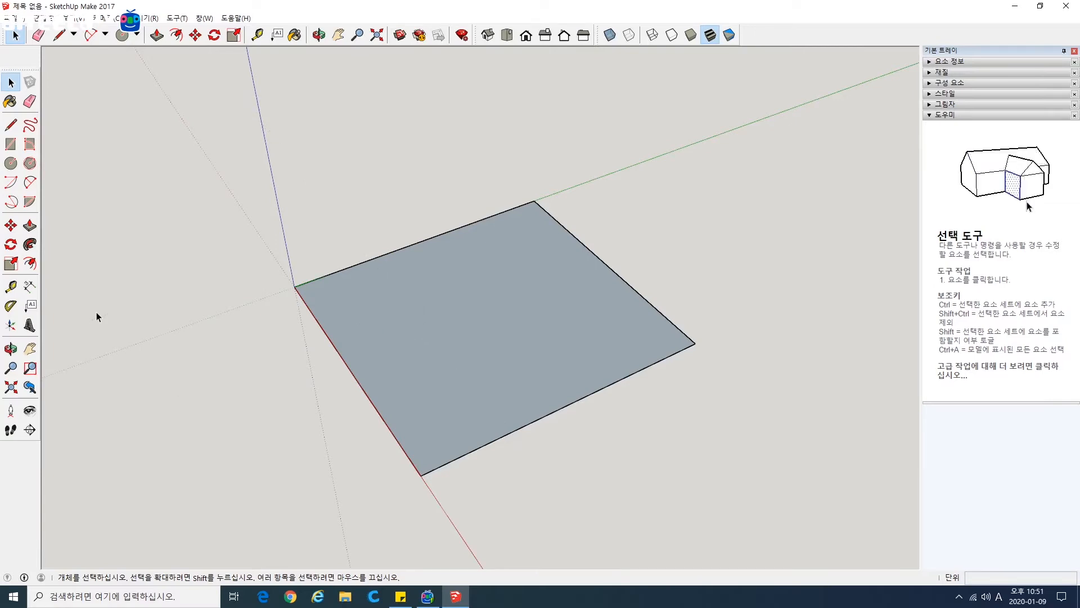
# Place a guide line parallel to the rectangle's red-axis edge, about 98 mm from it.
pyautogui.click(11, 306)
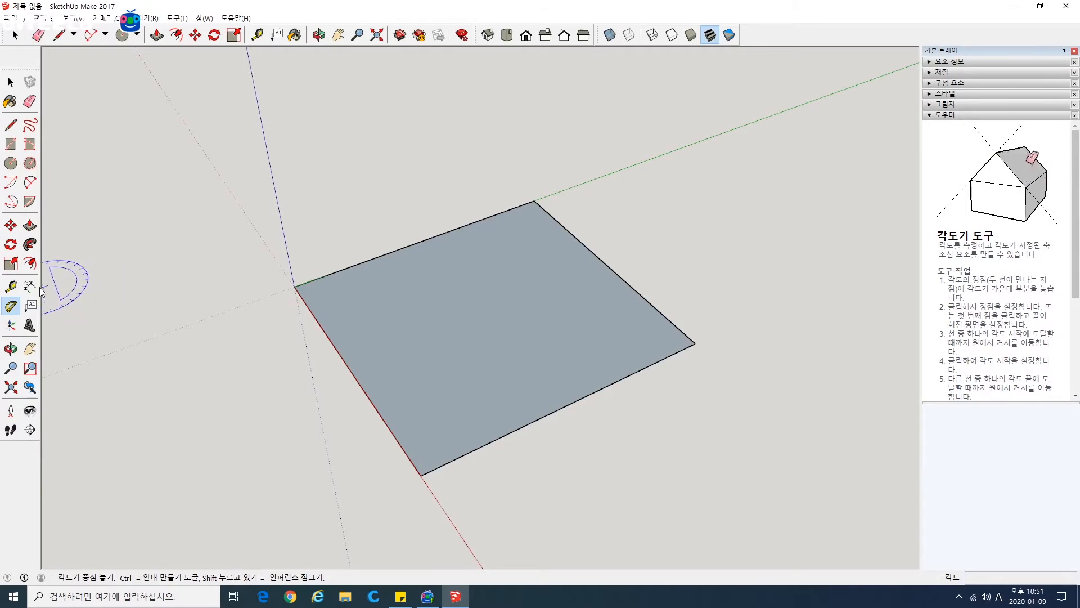
pyautogui.click(11, 287)
pyautogui.click(311, 305)
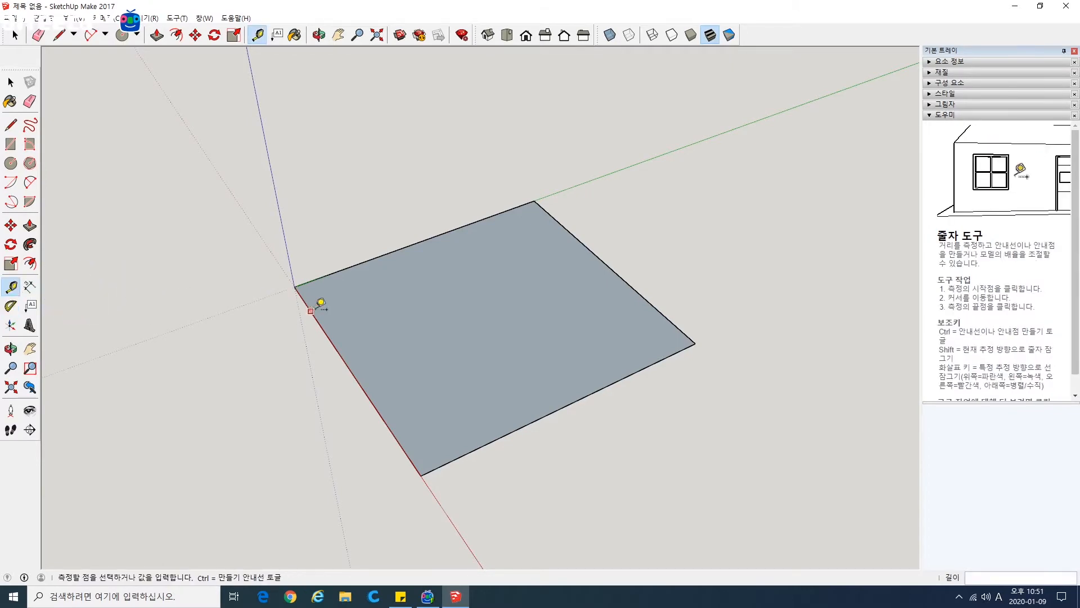
pyautogui.click(409, 272)
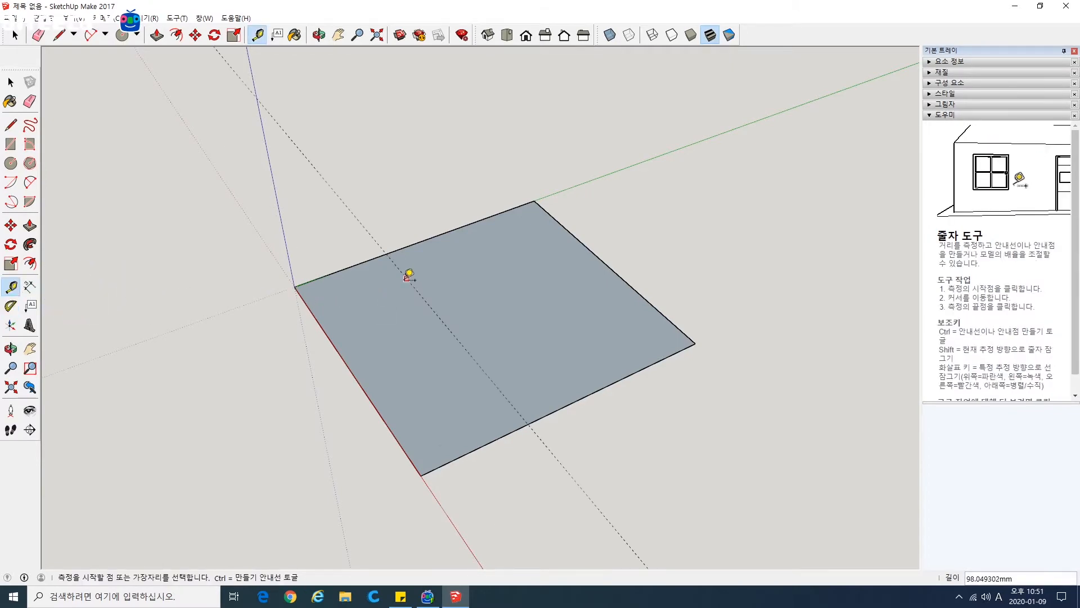
# Create a protractor guide at 30 degrees from the red-axis edge, with its vertex at the origin corner.
pyautogui.click(10, 306)
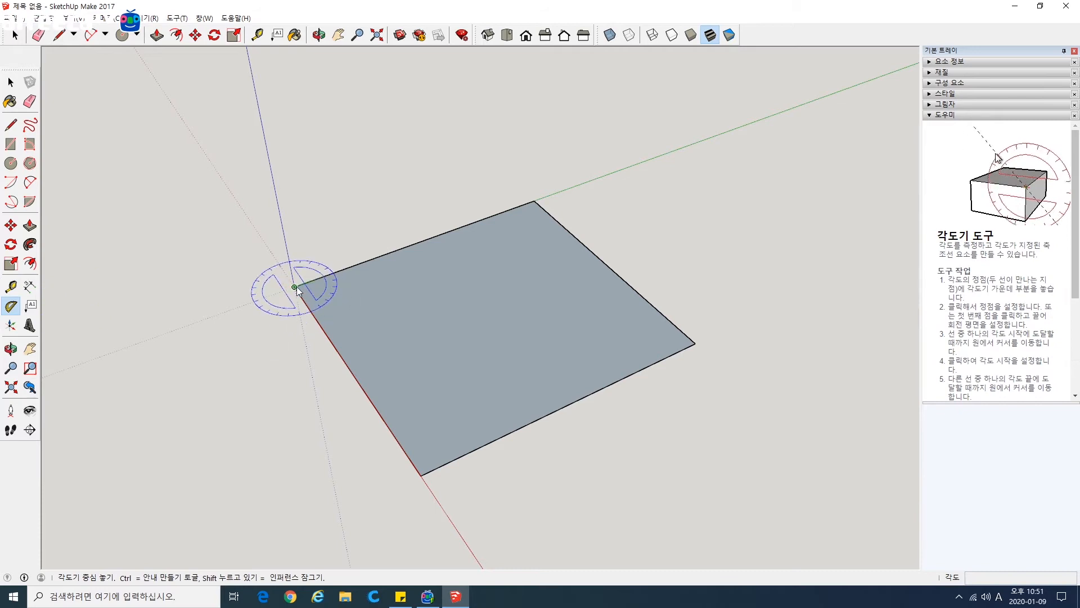
pyautogui.click(294, 287)
pyautogui.click(421, 476)
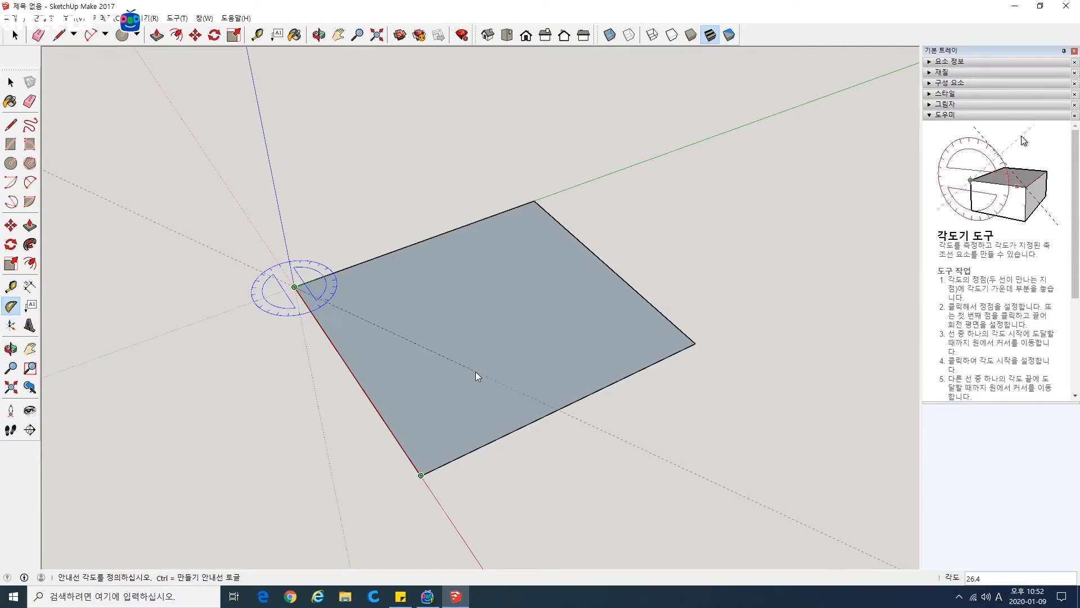
pyautogui.write('30')
pyautogui.press('Return')
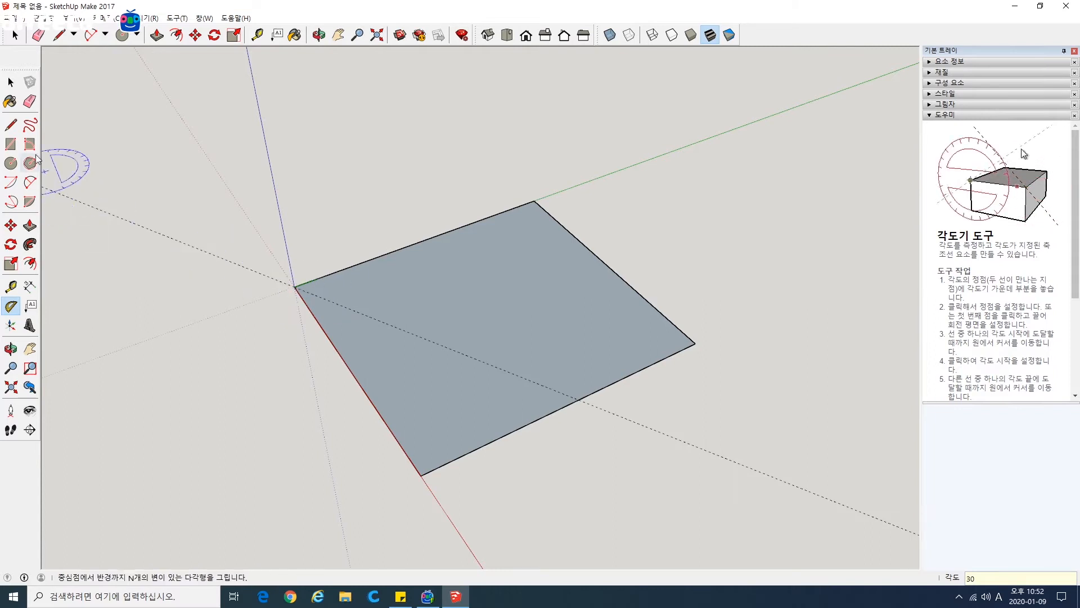
# Draw a line along the 30-degree guide from the origin corner to the rectangle's opposite edge.
pyautogui.click(11, 125)
pyautogui.click(294, 287)
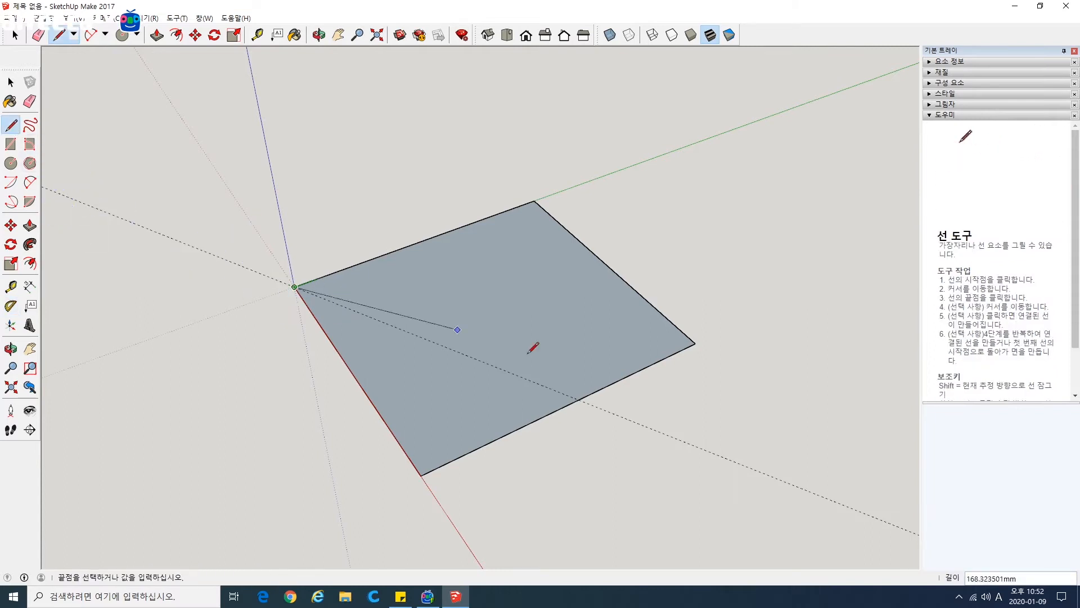
pyautogui.click(579, 400)
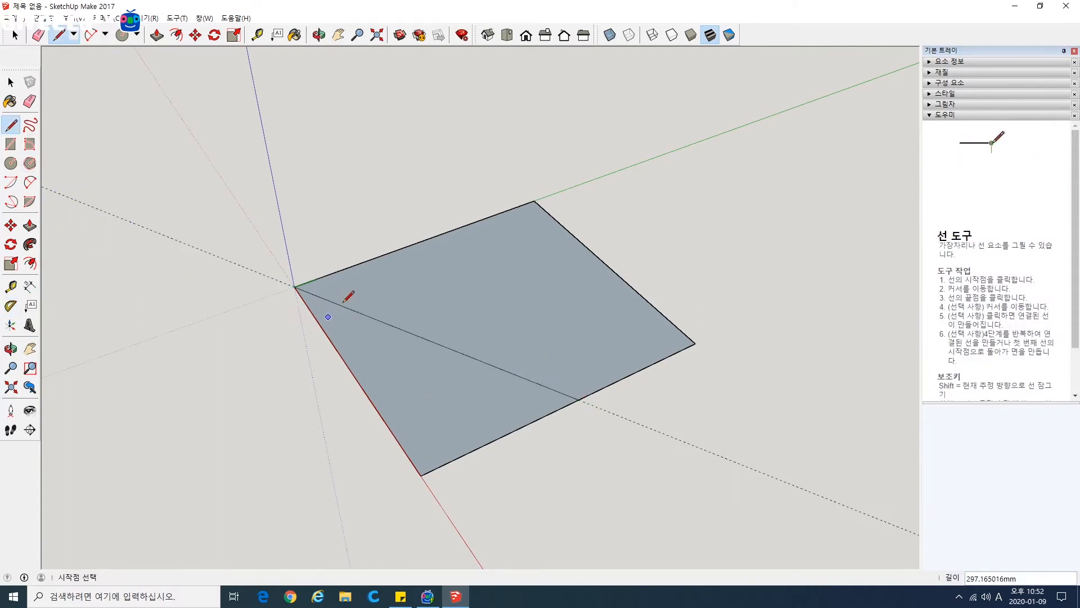
# Delete the outer edges on the far side of the angled line so that only the triangle remains.
pyautogui.click(11, 82)
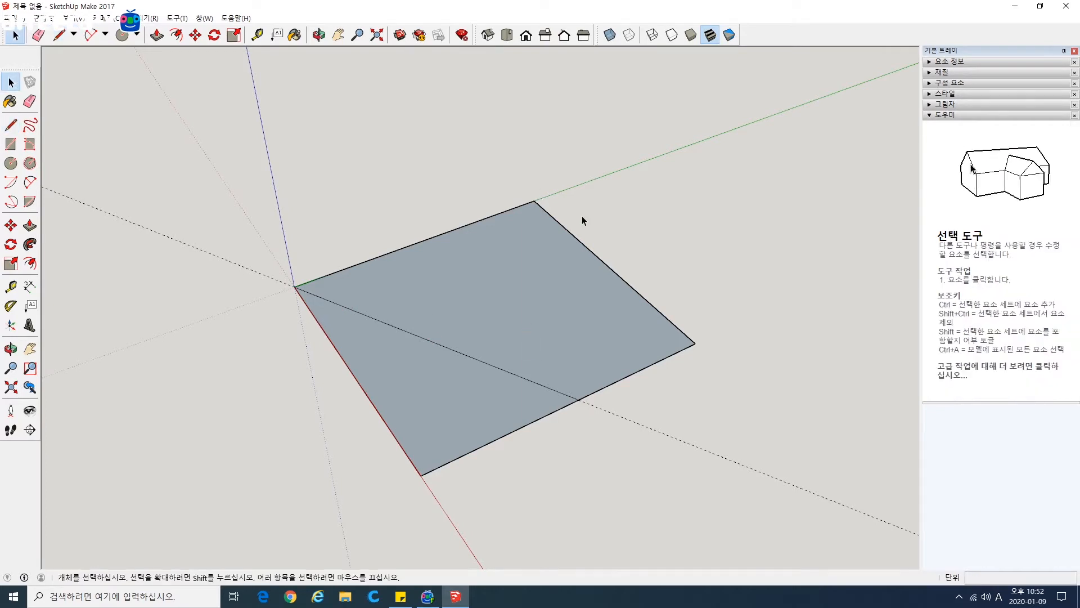
pyautogui.click(675, 336)
pyautogui.press('Delete')
pyautogui.click(676, 352)
pyautogui.press('Delete')
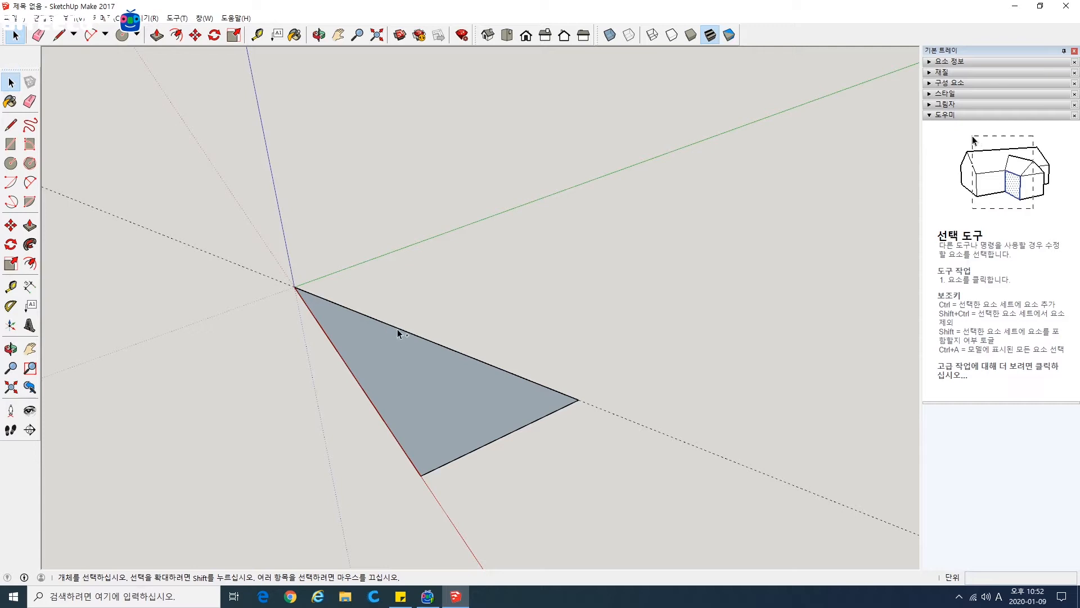
# Undo the edge deletions, the angled line and its guide to restore the full rectangle.
pyautogui.hotkey('ctrl', 'z')
pyautogui.hotkey('ctrl', 'z')
pyautogui.hotkey('ctrl', 'z')
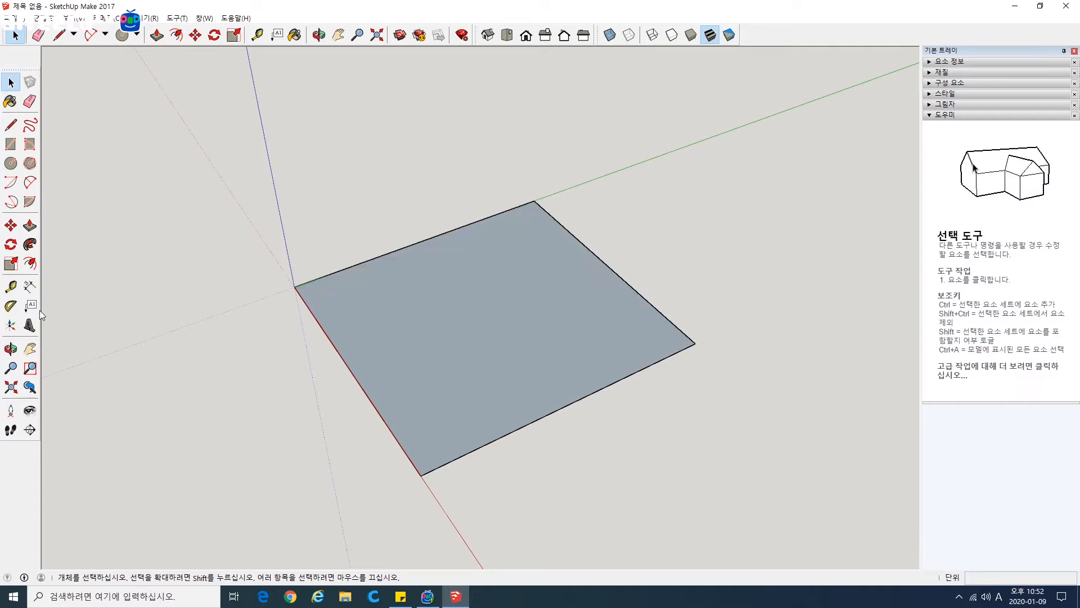
# Place a diagonal guide from the origin corner to the opposite corner of the rectangle, and undo it.
pyautogui.click(10, 286)
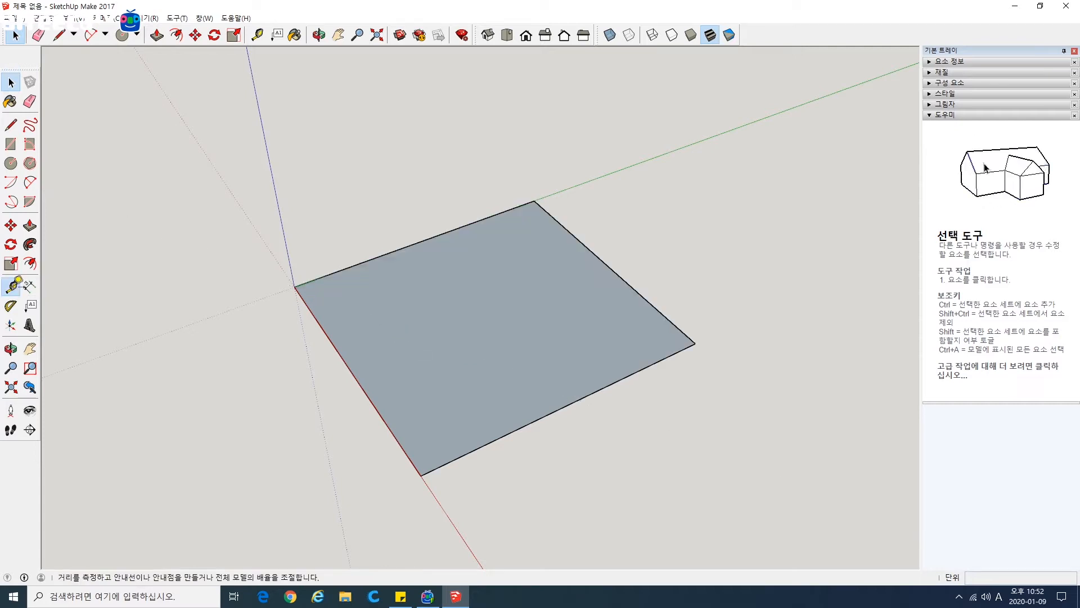
pyautogui.click(295, 287)
pyautogui.click(695, 343)
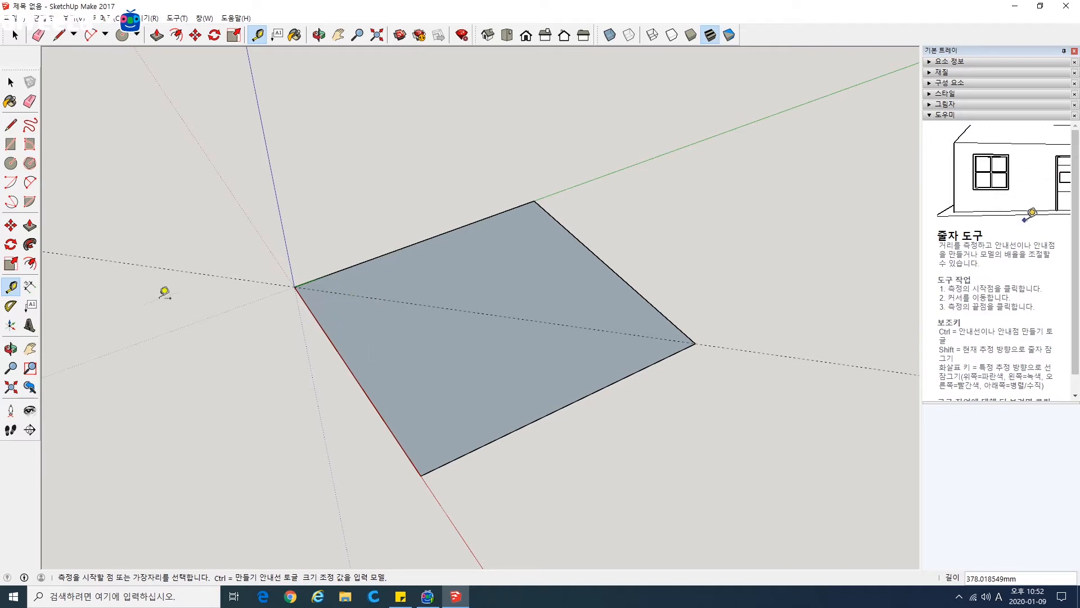
pyautogui.hotkey('ctrl', 'z')
# Dimension the rectangle's far edge parallel to the red axis, placing the dimension line outside the face.
pyautogui.moveTo(386, 437)
pyautogui.mouseDown(button='middle')
pyautogui.moveTo(223, 415)
pyautogui.moveTo(467, 456)
pyautogui.moveTo(379, 430)
pyautogui.mouseUp(button='middle')
pyautogui.click(11, 306)
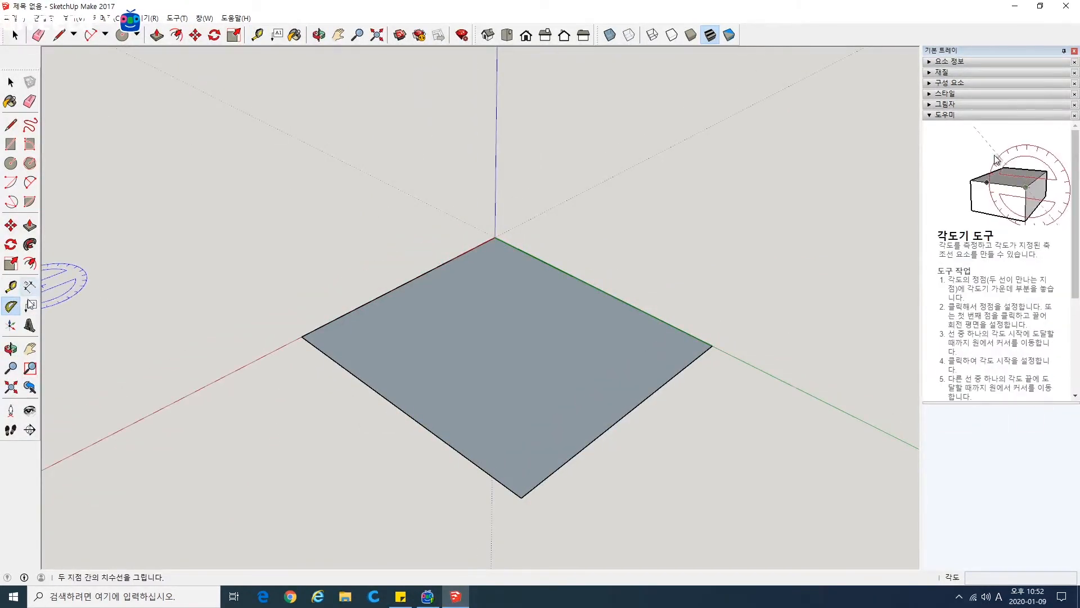
pyautogui.moveTo(218, 329); pyautogui.dragTo(527, 411, button='middle')
pyautogui.moveTo(410, 441)
pyautogui.mouseDown(button='middle')
pyautogui.moveTo(410, 422)
pyautogui.moveTo(424, 442)
pyautogui.mouseUp(button='middle')
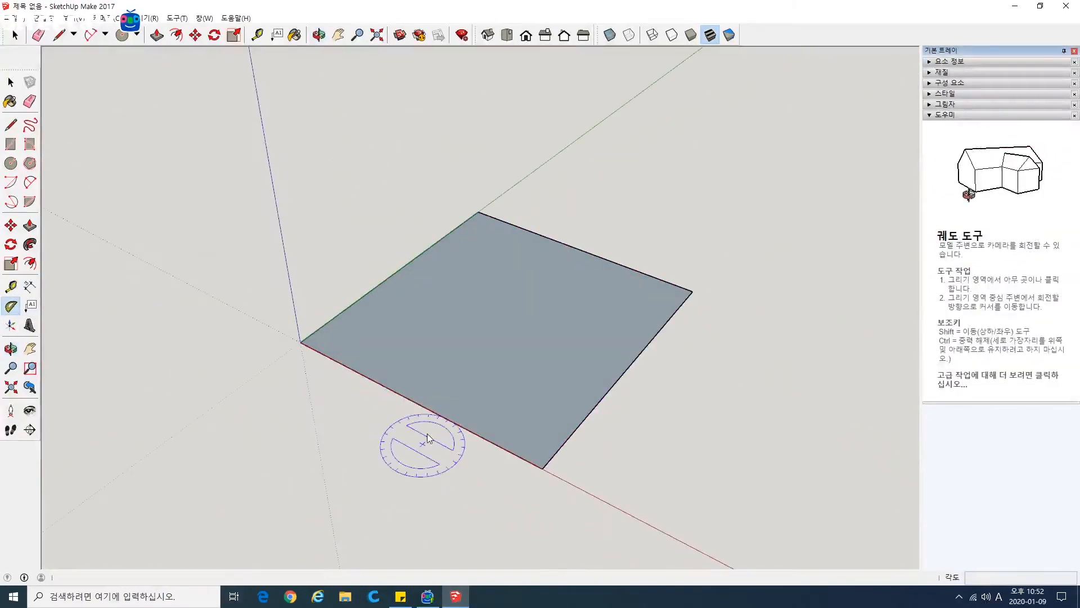
pyautogui.click(29, 290)
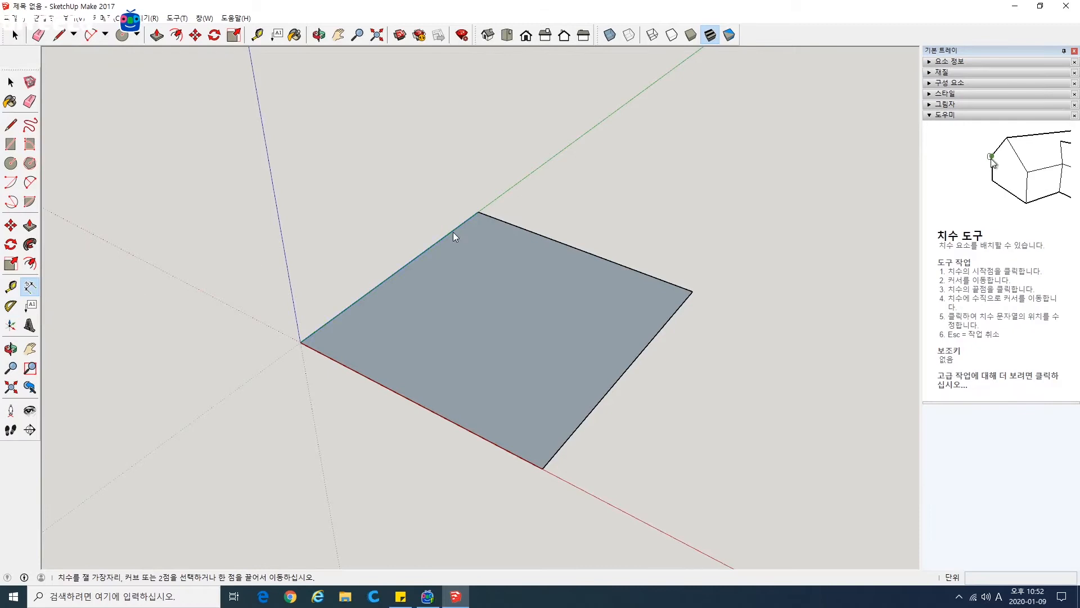
pyautogui.click(478, 211)
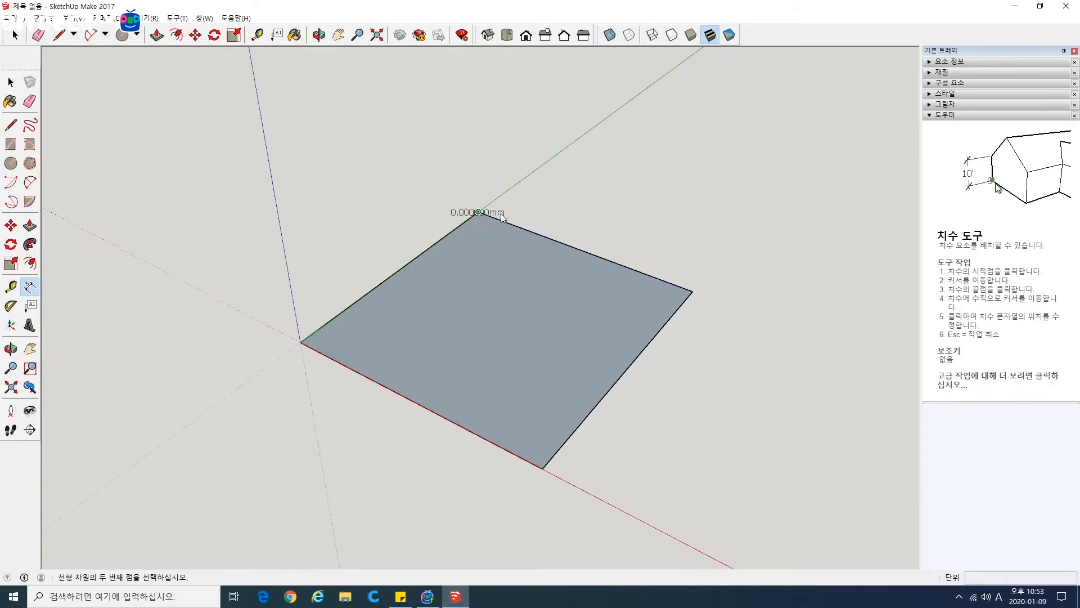
pyautogui.click(693, 291)
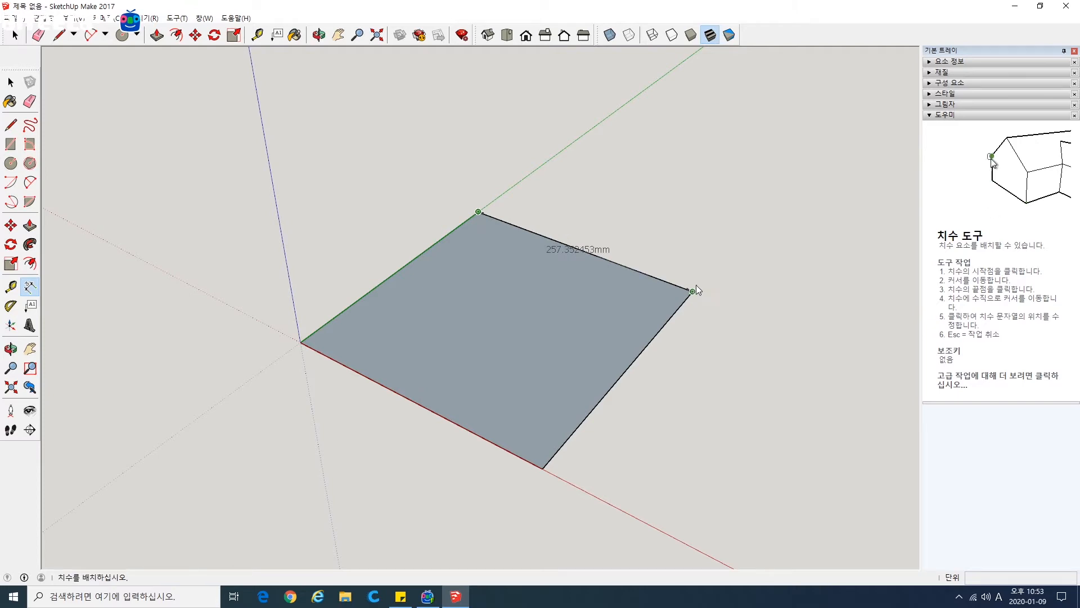
pyautogui.click(733, 240)
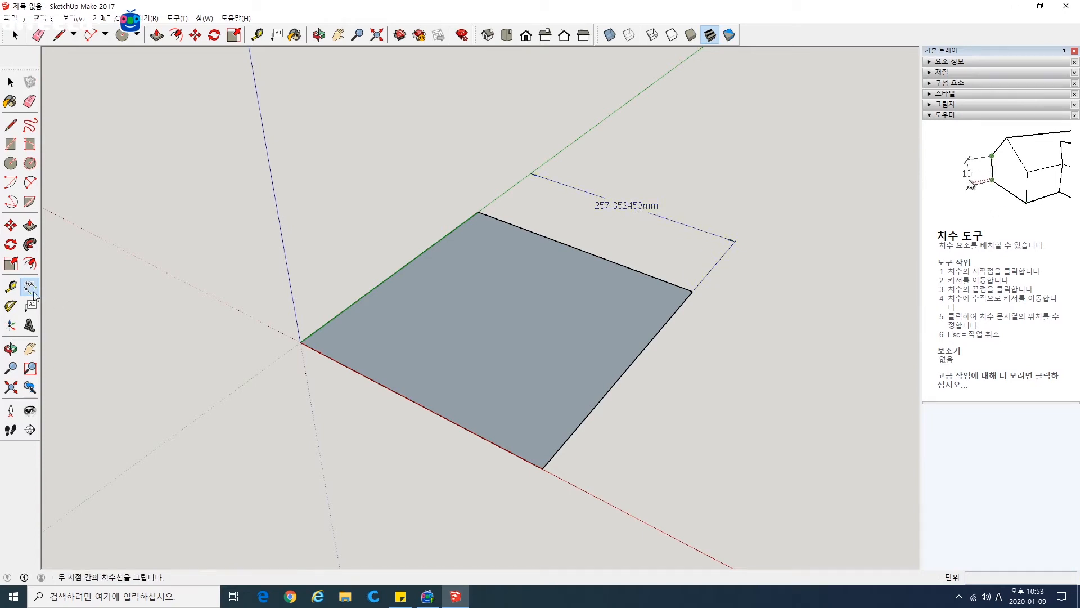
# Dimension the rectangle's diagonal from the origin corner to the opposite corner, placing the dimension line clear of the face.
pyautogui.click(302, 342)
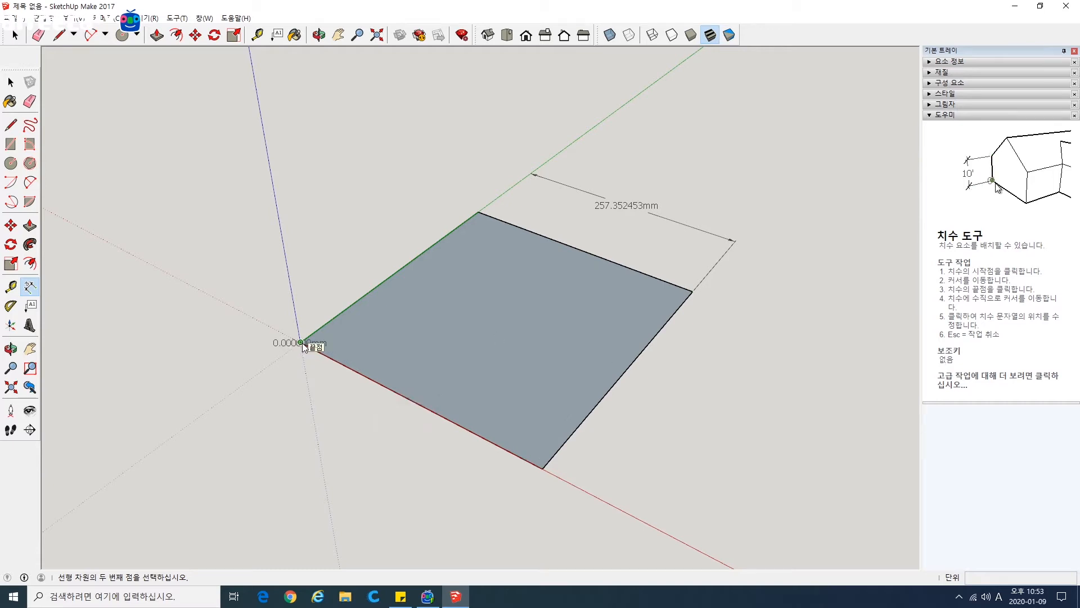
pyautogui.click(692, 292)
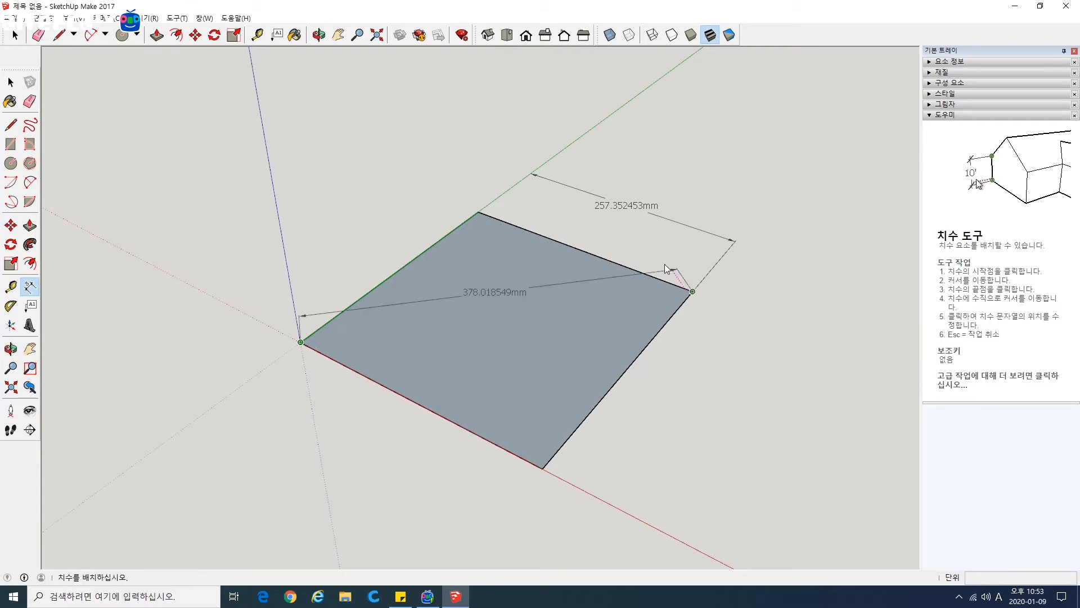
pyautogui.click(565, 142)
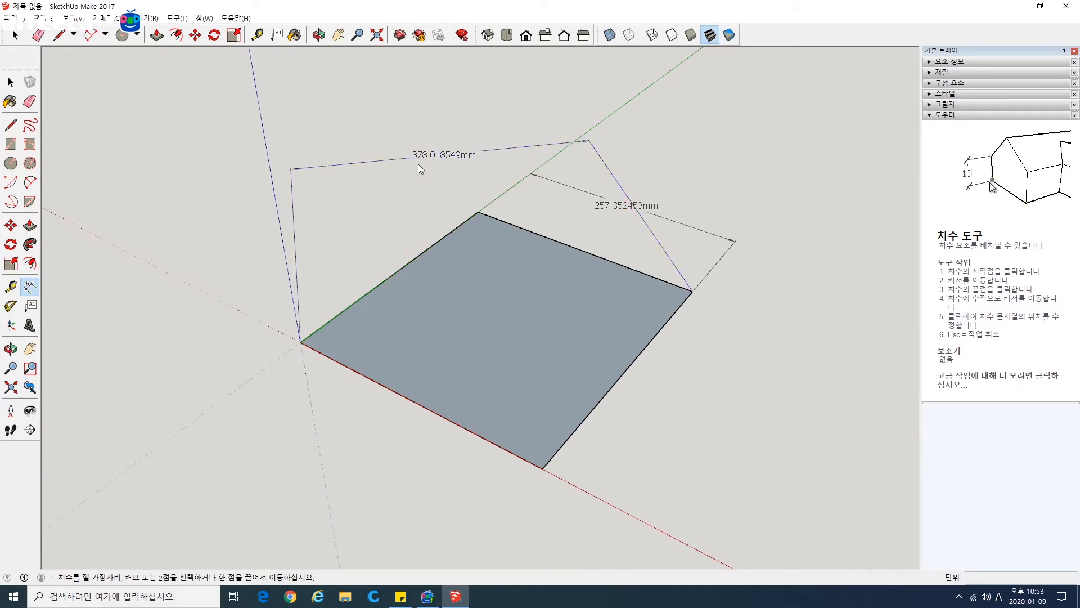
# Undo the dimension on the rectangle's diagonal.
pyautogui.moveTo(379, 234); pyautogui.dragTo(637, 125, button='middle')
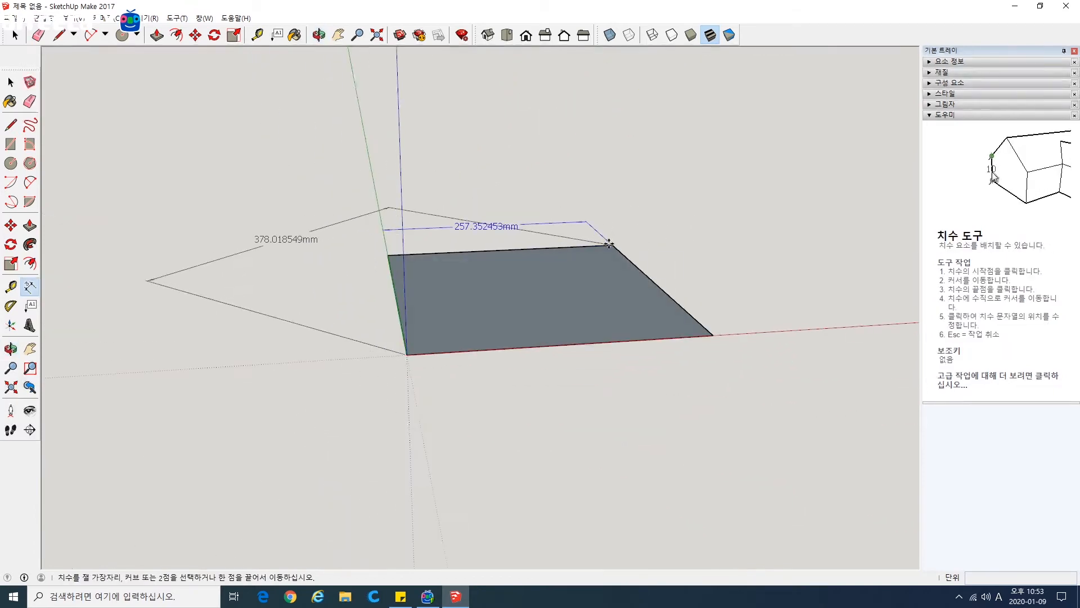
pyautogui.moveTo(507, 309); pyautogui.dragTo(330, 361, button='middle')
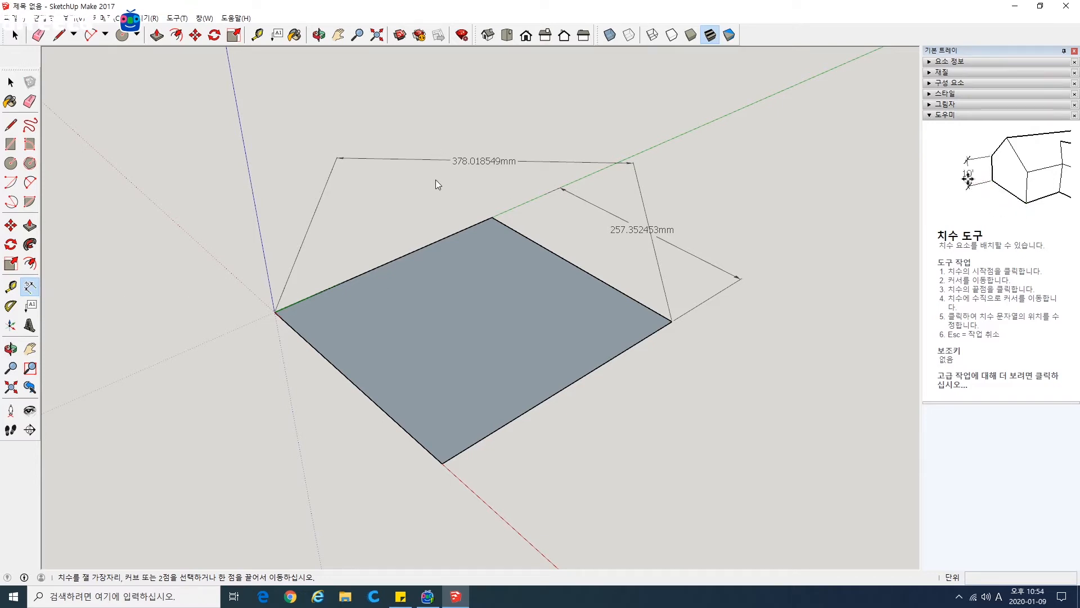
pyautogui.hotkey('ctrl', 'z')
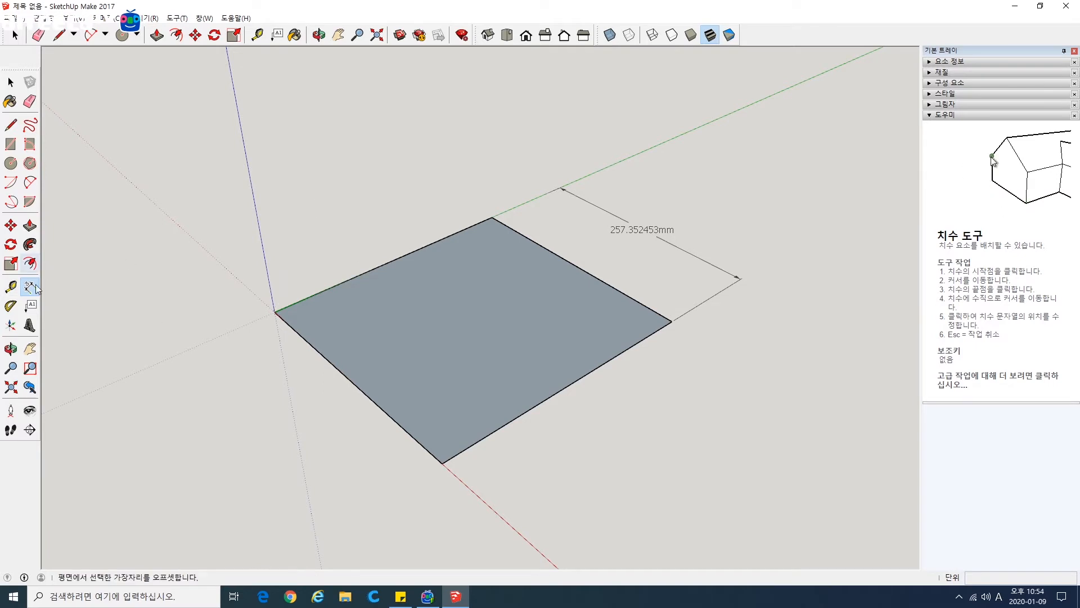
# Dimension the rectangle's edge along the green axis from the origin corner, placing the dimension line outside the face.
pyautogui.click(276, 313)
pyautogui.click(492, 217)
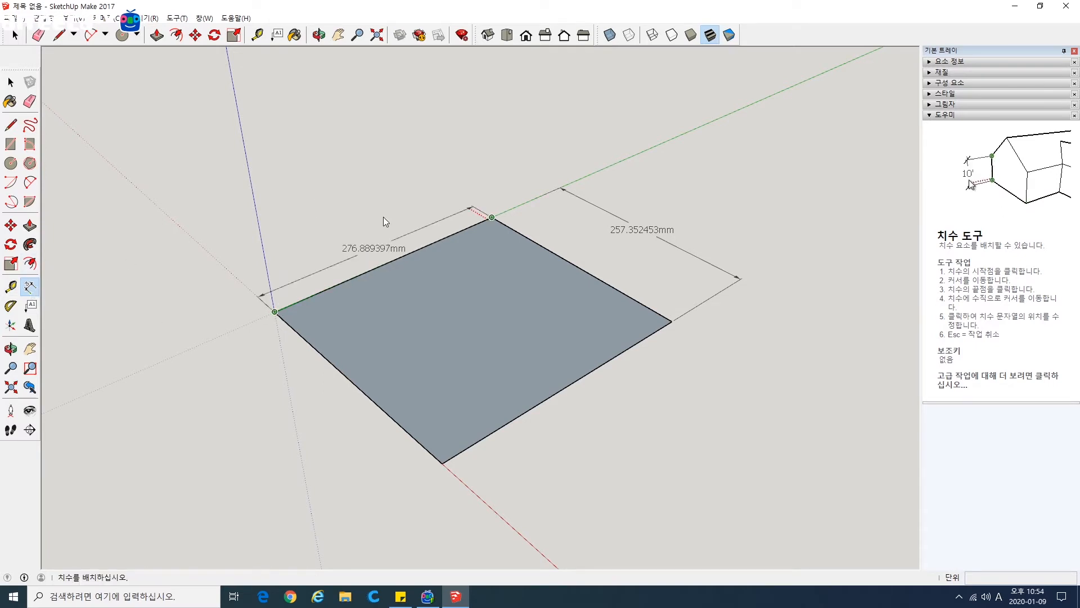
pyautogui.click(366, 223)
# Push/Pull the rectangle's face up 100 mm to form a box.
pyautogui.click(30, 225)
pyautogui.click(421, 315)
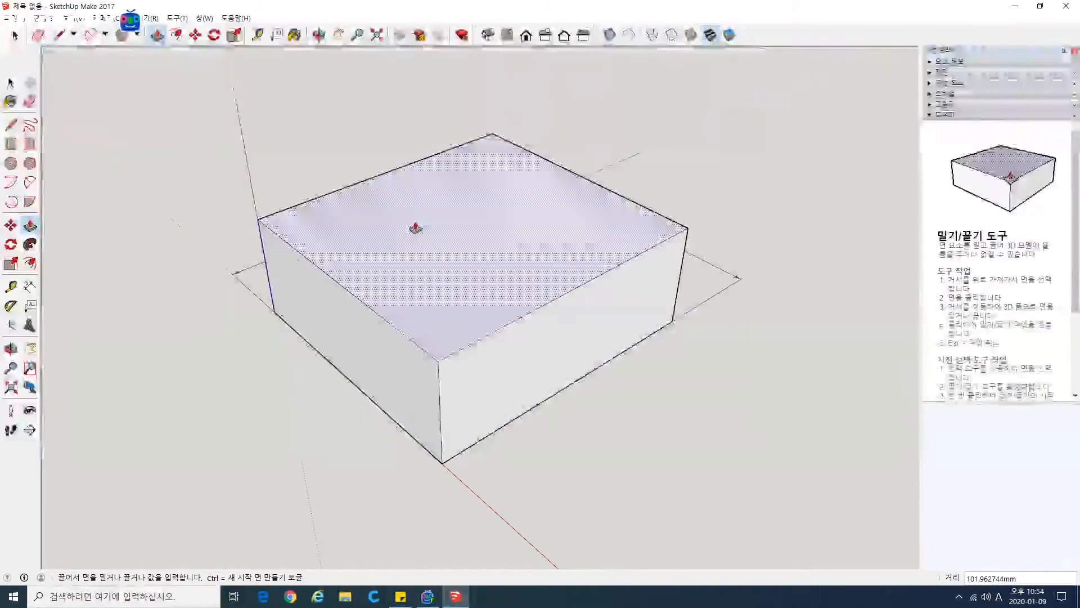
pyautogui.write('100')
pyautogui.press('Return')
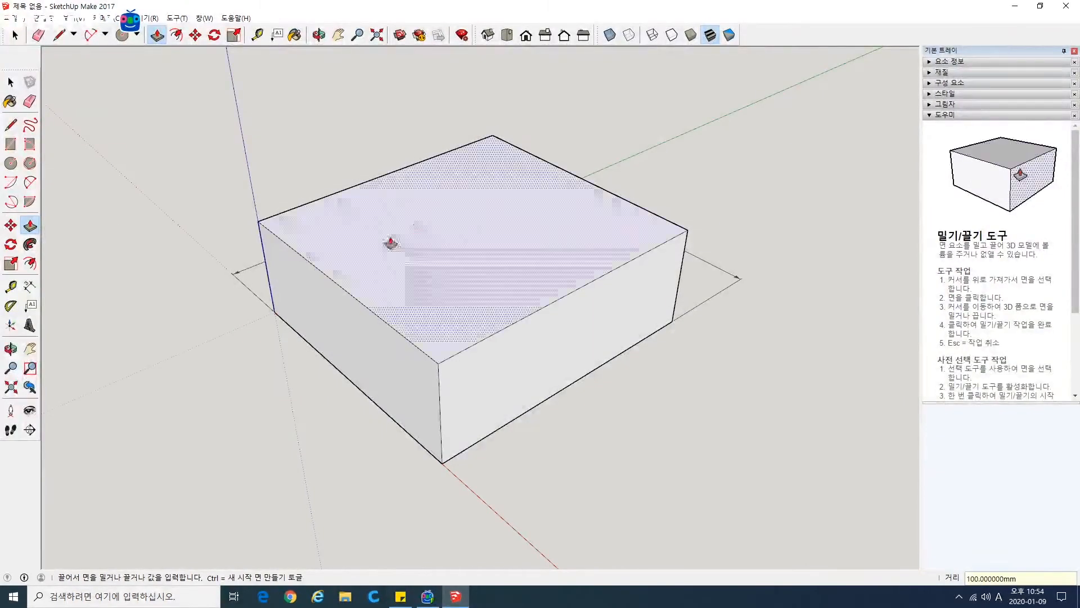
# Dimension the box's vertical edge at the origin, placing the dimension line outside the box.
pyautogui.click(29, 287)
pyautogui.click(274, 313)
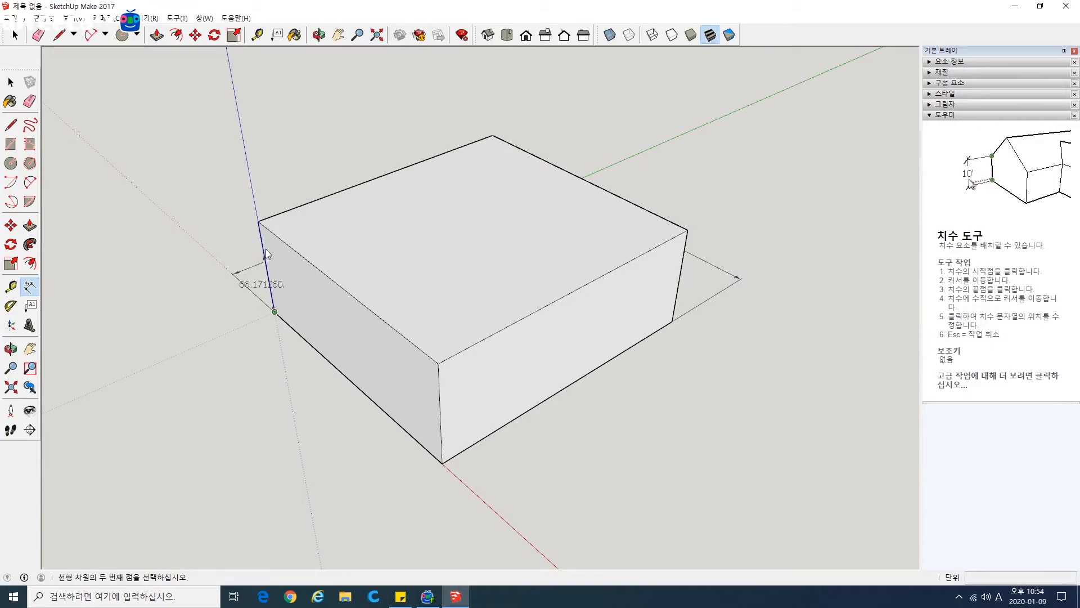
pyautogui.click(258, 221)
pyautogui.click(184, 242)
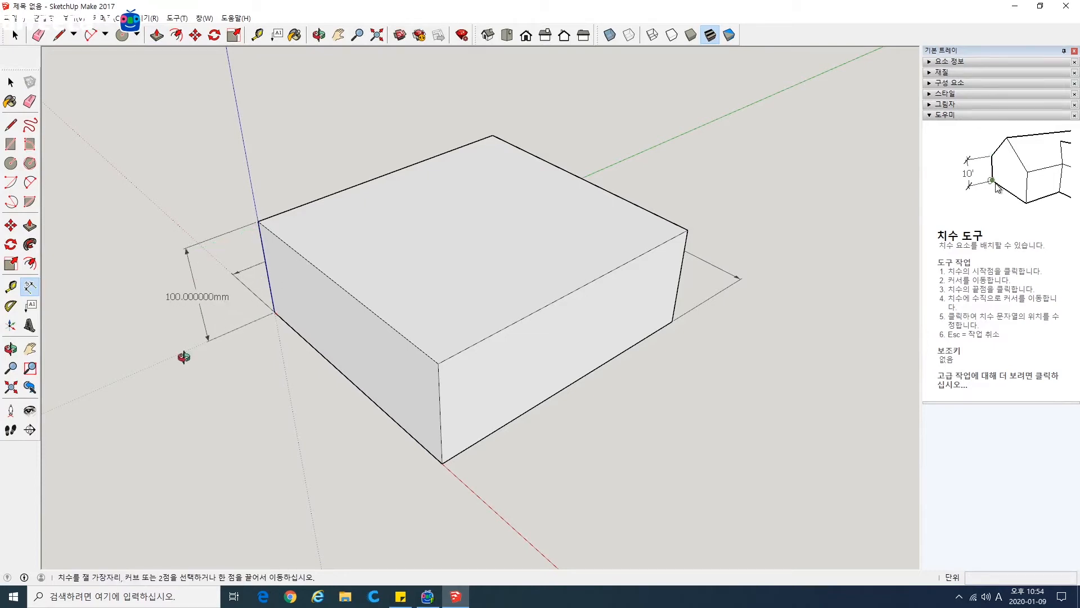
pyautogui.moveTo(181, 356); pyautogui.dragTo(496, 449, button='middle')
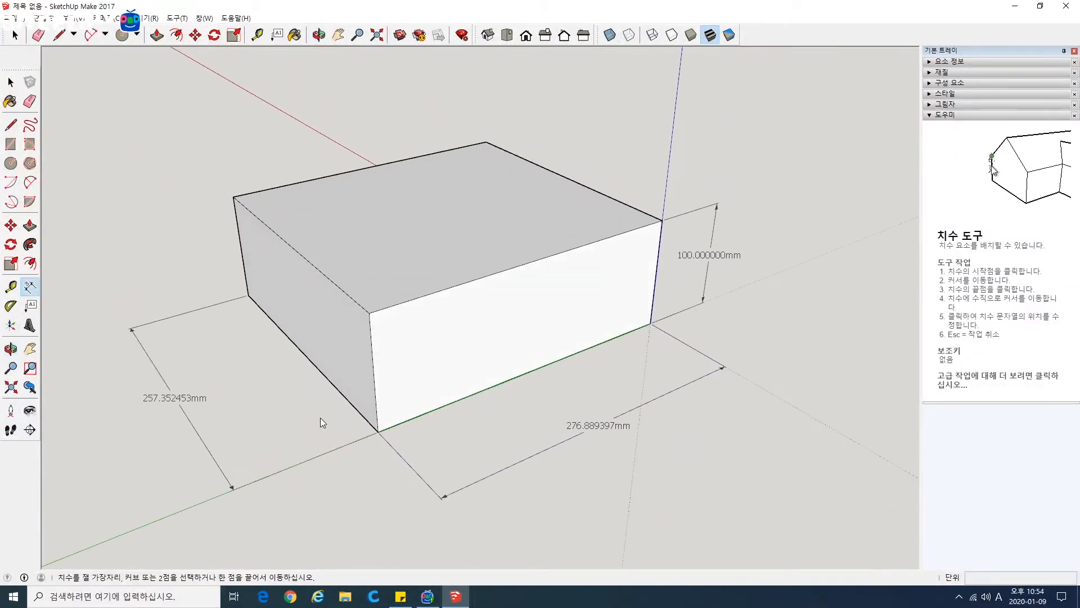
# Delete the box's length, width and height dimensions.
pyautogui.click(30, 289)
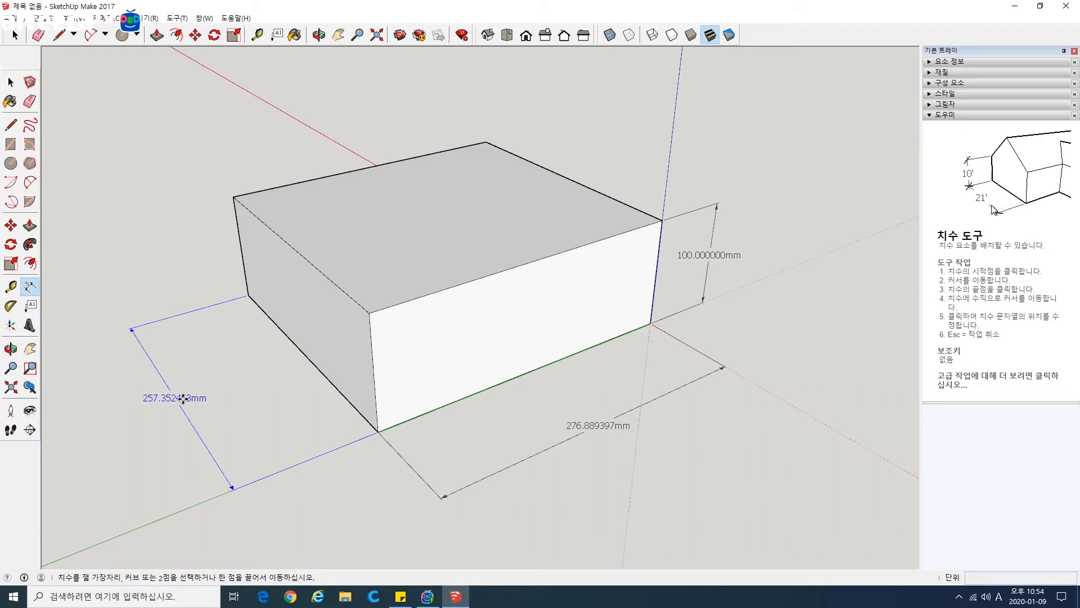
pyautogui.click(598, 421)
pyautogui.press('Delete')
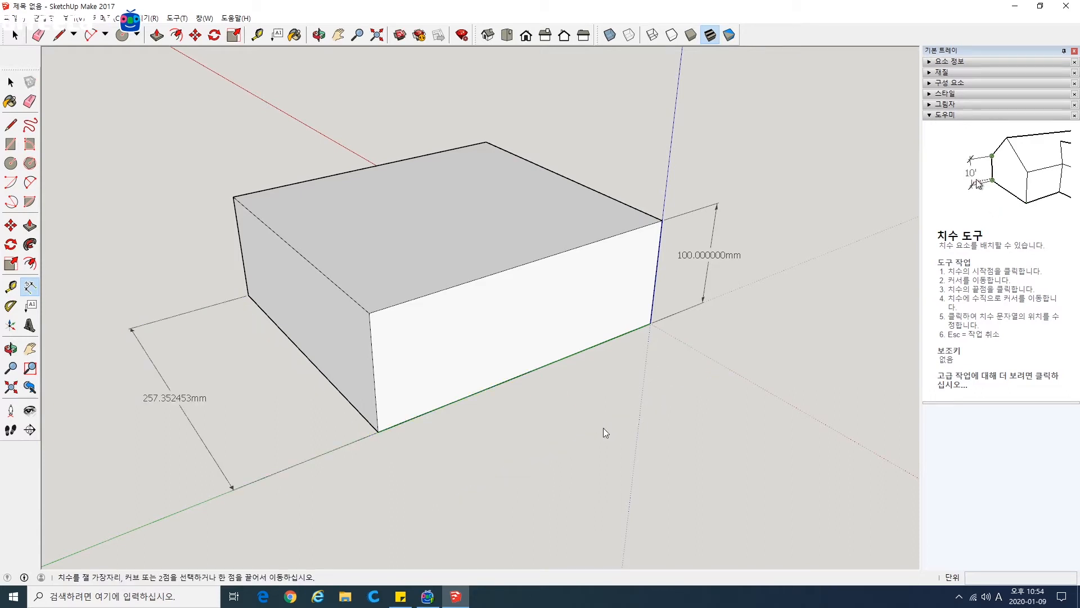
pyautogui.click(192, 410)
pyautogui.press('space')
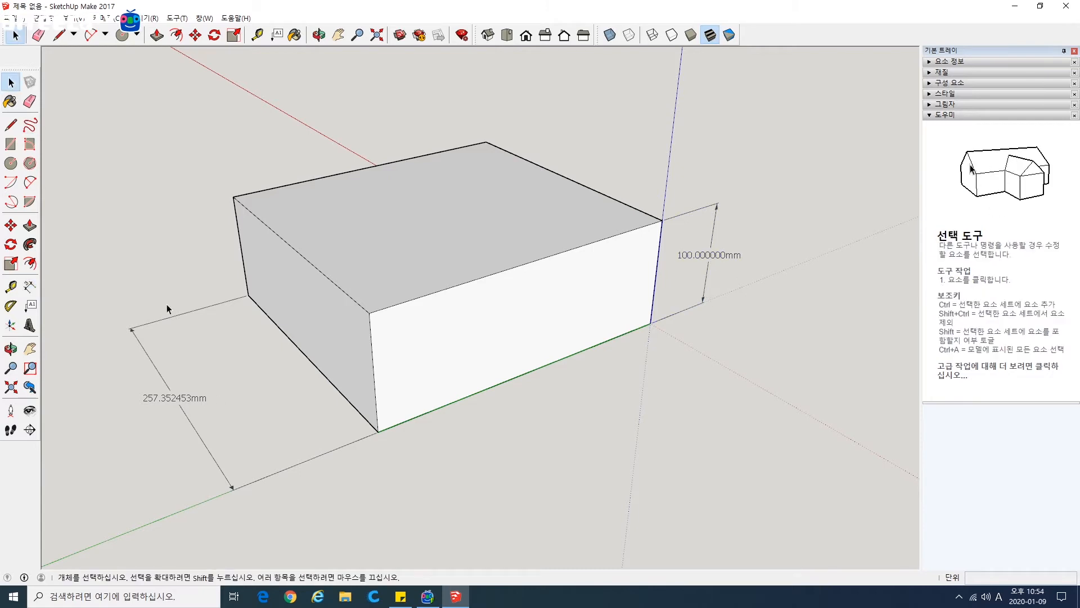
pyautogui.click(167, 309)
pyautogui.press('Delete')
pyautogui.click(711, 248)
pyautogui.press('Delete')
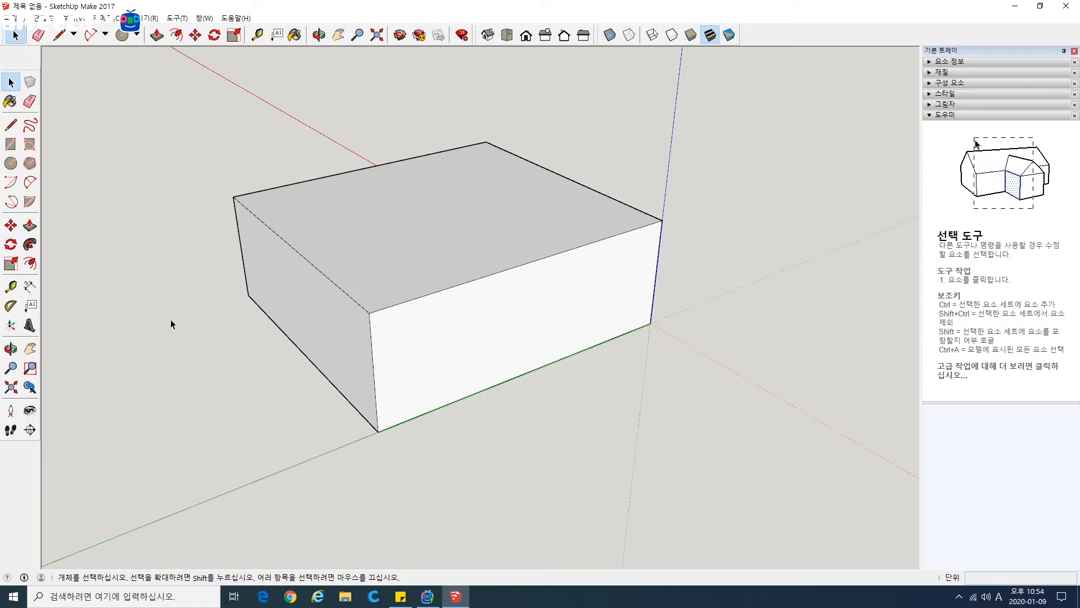
# Draw a circle of about 107 mm radius centred on the top face's corner above the green axis, and undo it.
pyautogui.moveTo(228, 347); pyautogui.dragTo(298, 367, button='middle')
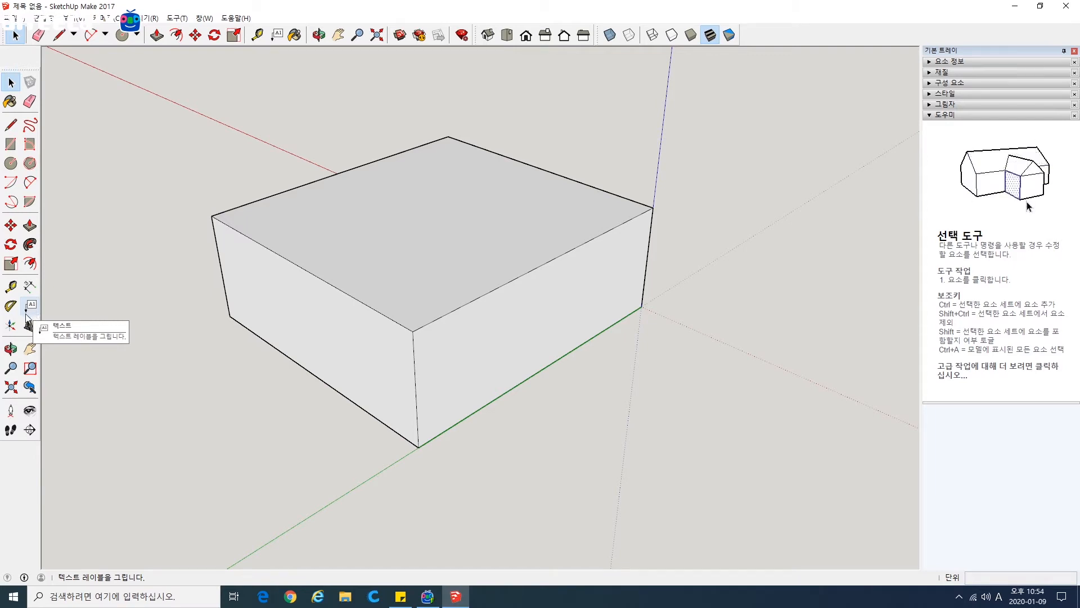
pyautogui.moveTo(134, 349); pyautogui.dragTo(169, 315, button='middle')
pyautogui.click(11, 163)
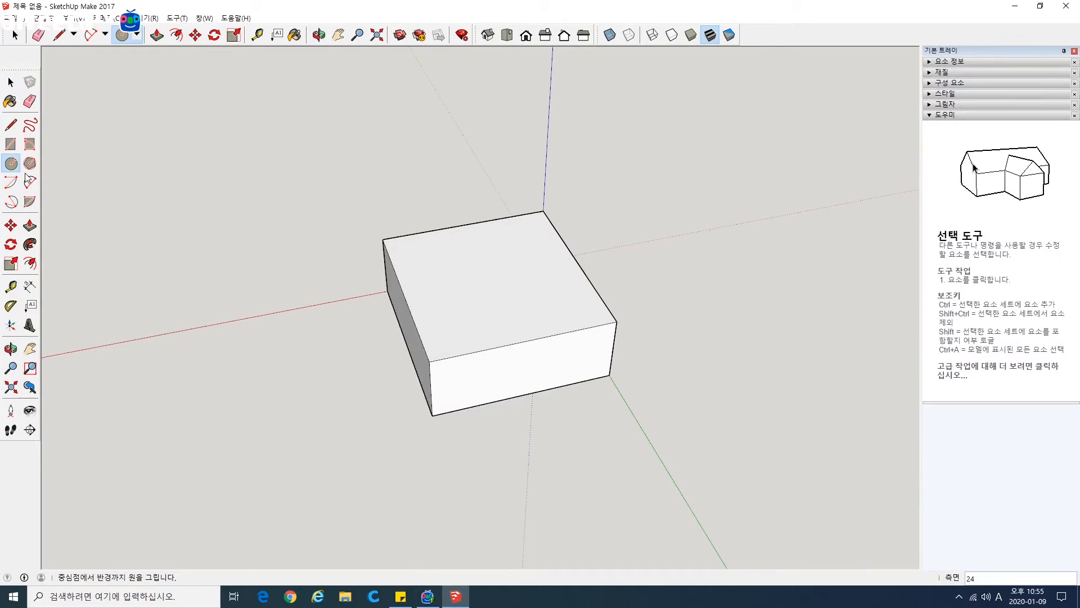
pyautogui.click(617, 322)
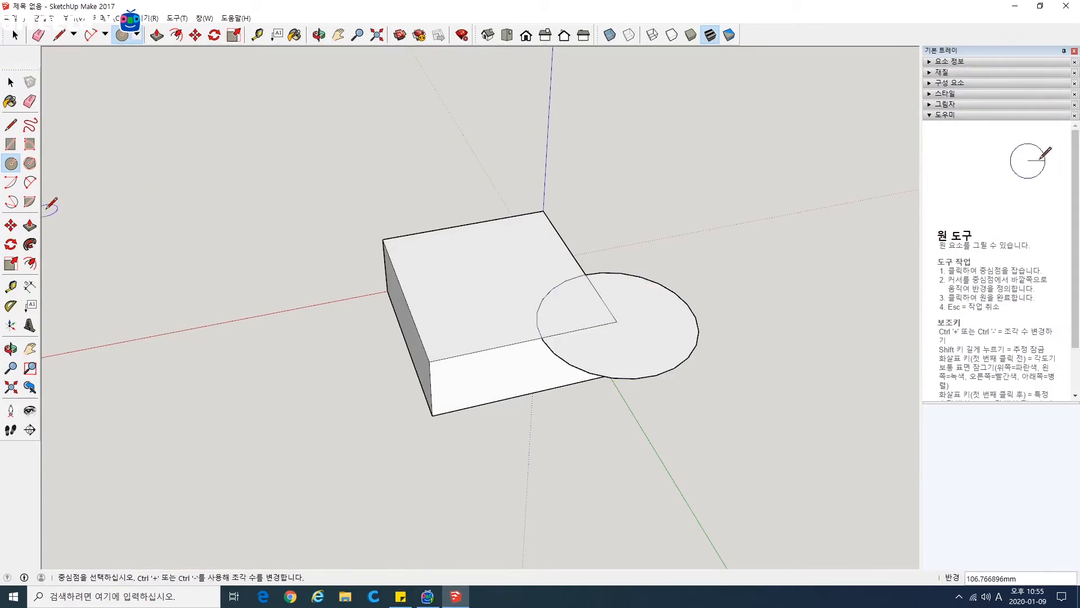
pyautogui.press('Escape')
# Draw a 90-degree arc on the top face, centred on the corner above the green axis and ending on both adjoining edges.
pyautogui.click(11, 183)
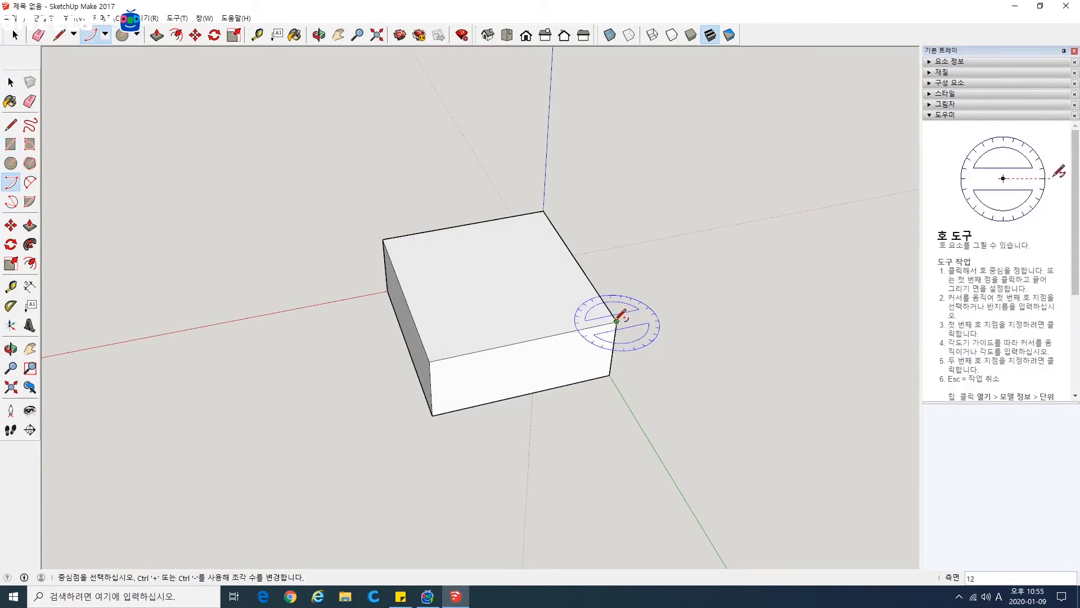
pyautogui.click(617, 321)
pyautogui.click(590, 280)
pyautogui.click(551, 336)
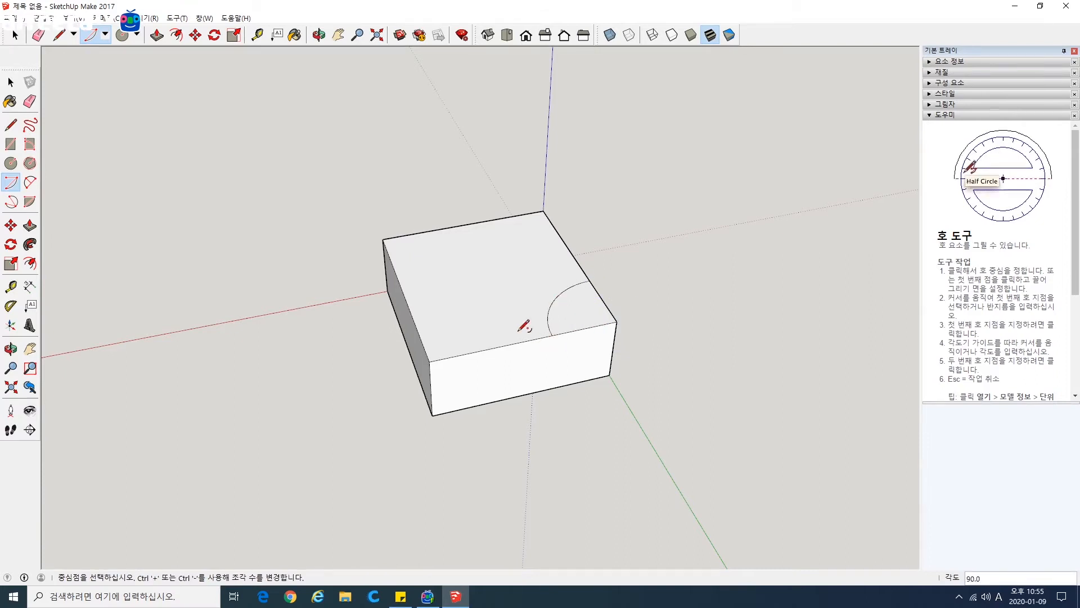
# Push the quarter-circle corner area partway down into the box to form a curved recess.
pyautogui.press('p')
pyautogui.click(585, 312)
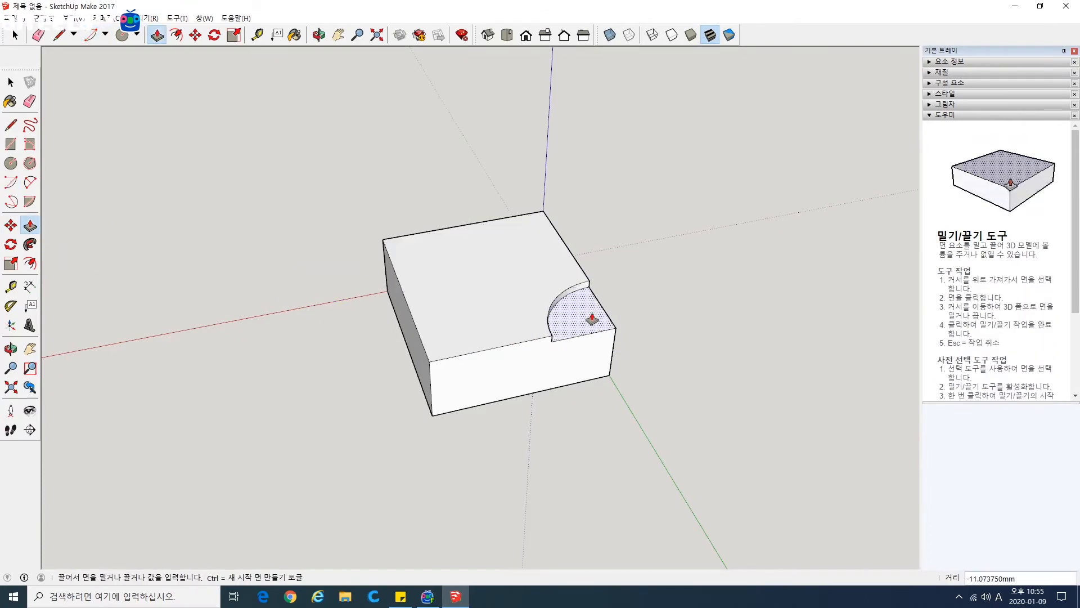
pyautogui.click(582, 352)
pyautogui.moveTo(670, 334); pyautogui.dragTo(434, 424, button='middle')
pyautogui.press('p')
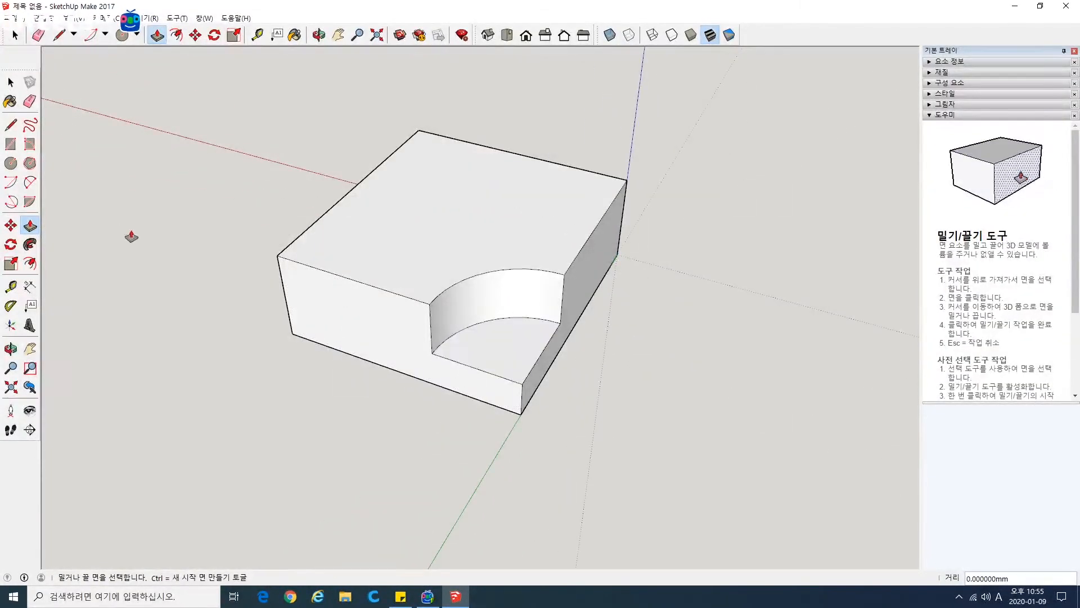
# Attach a leader text label to the recess floor, placing it beside the box with its default area text.
pyautogui.click(32, 306)
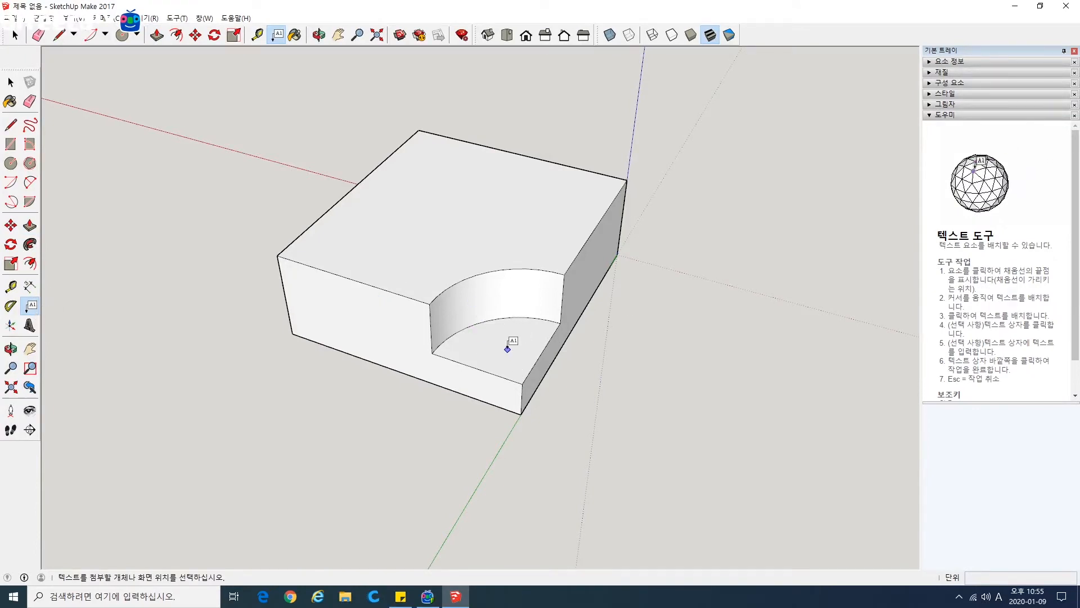
pyautogui.click(508, 348)
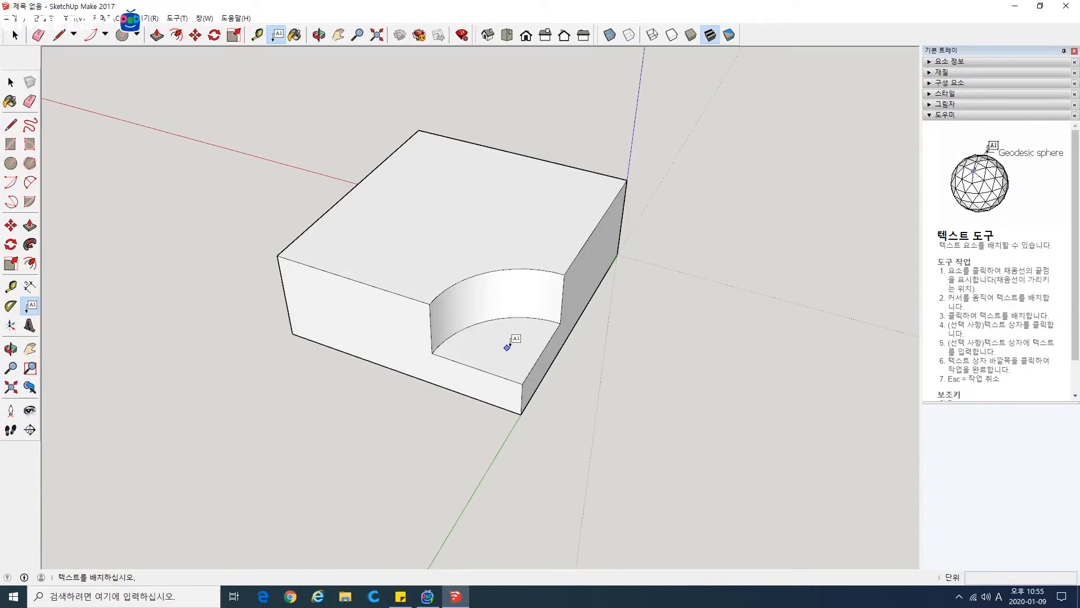
pyautogui.click(648, 303)
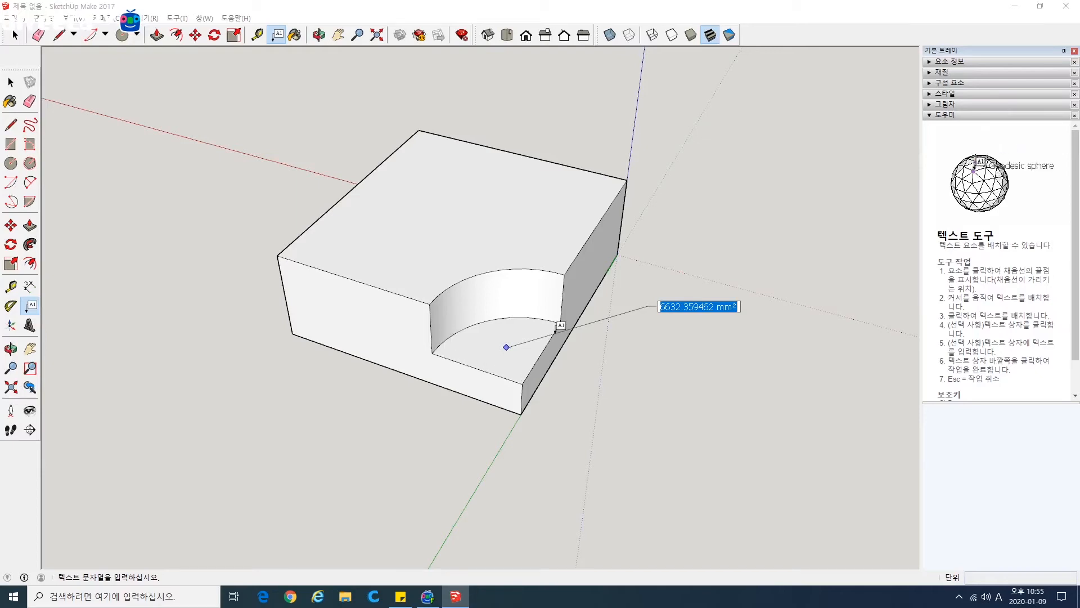
pyautogui.scroll(6, 439, 377)
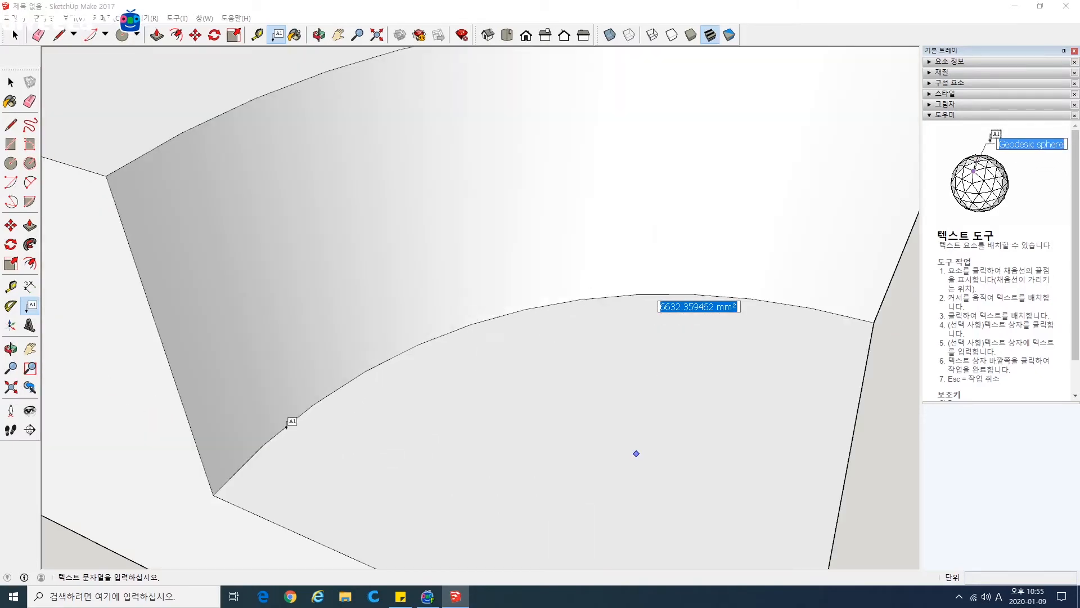
pyautogui.moveTo(266, 434); pyautogui.dragTo(374, 346, button='middle')
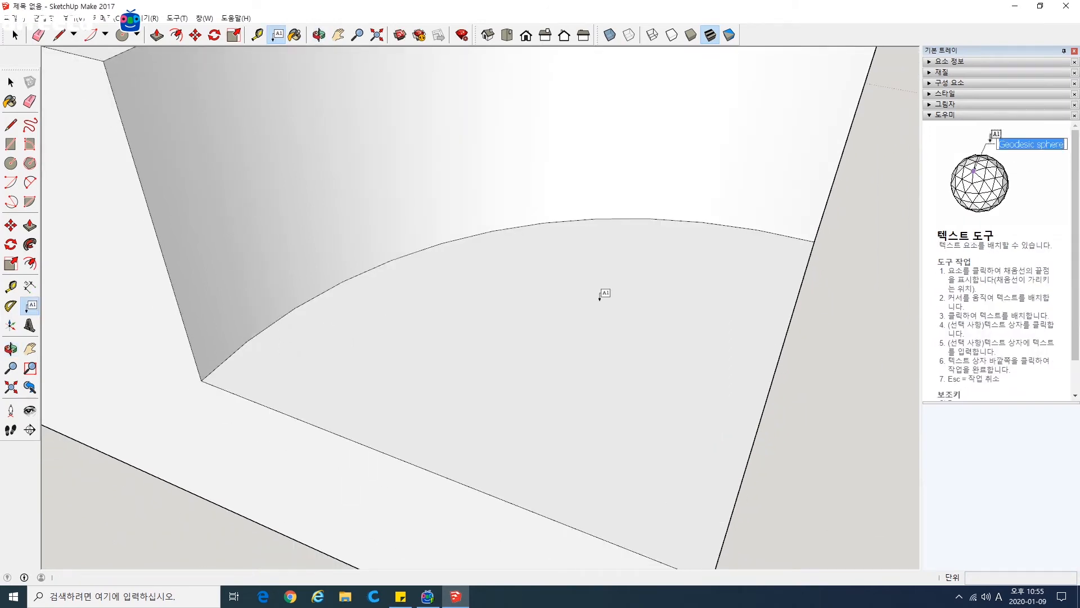
pyautogui.scroll(-5, 541, 371)
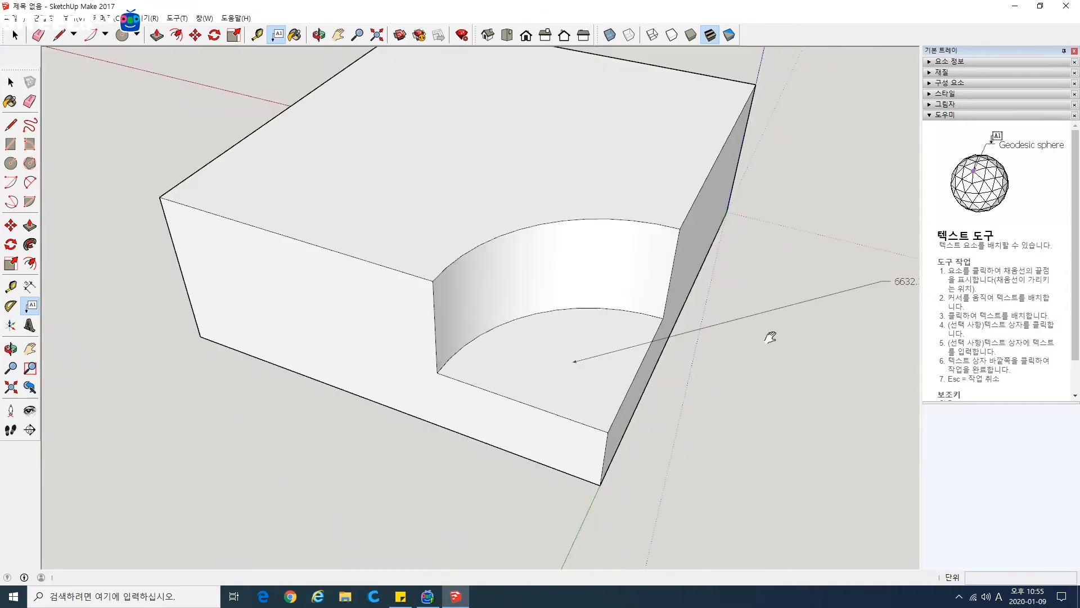
pyautogui.scroll(2, 652, 336)
pyautogui.scroll(-3, 697, 350)
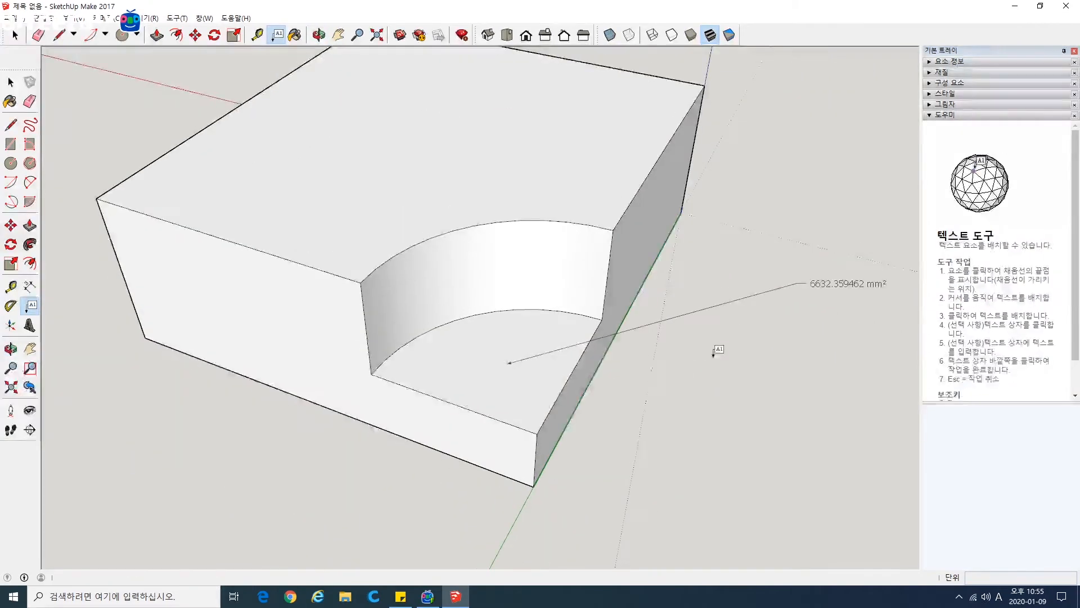
pyautogui.scroll(-2, 715, 353)
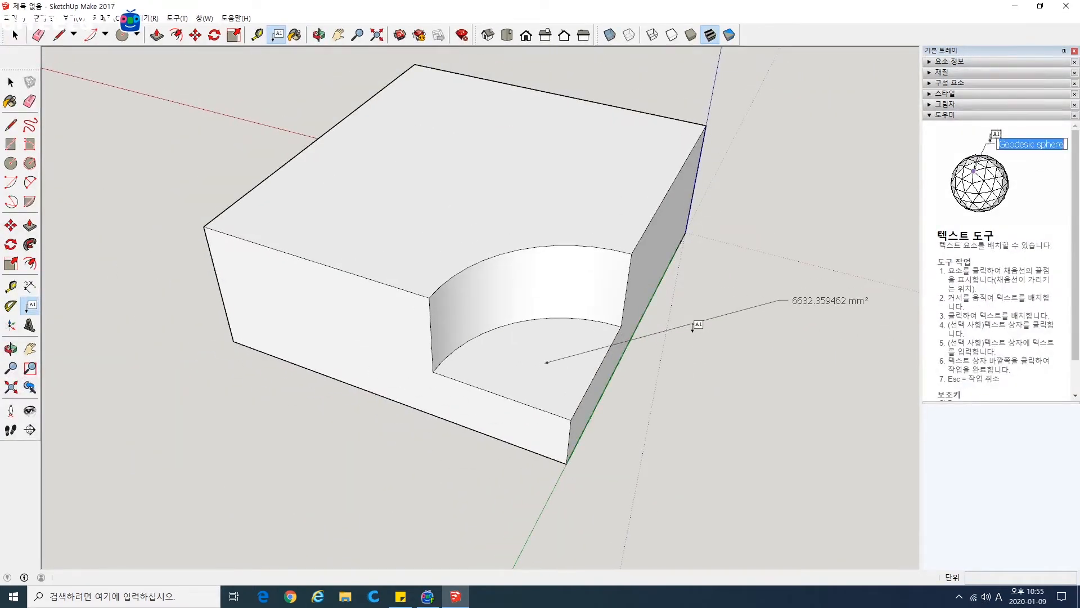
pyautogui.keyDown('shift'); pyautogui.moveTo(735, 365); pyautogui.dragTo(687, 392, button='middle'); pyautogui.keyUp('shift')
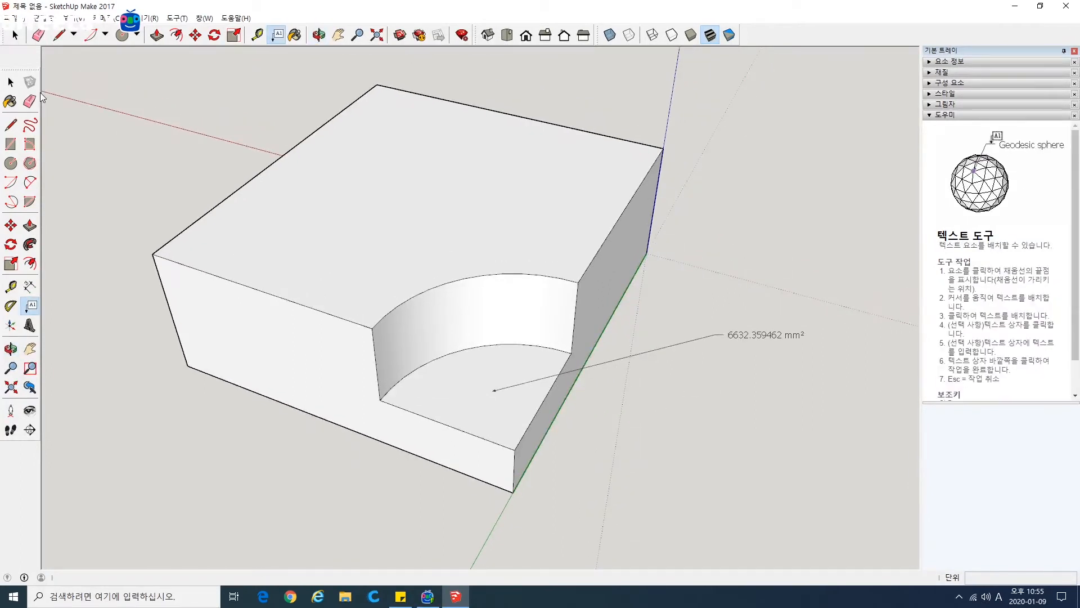
# Replace the recess floor label's text with "A".
pyautogui.click(11, 83)
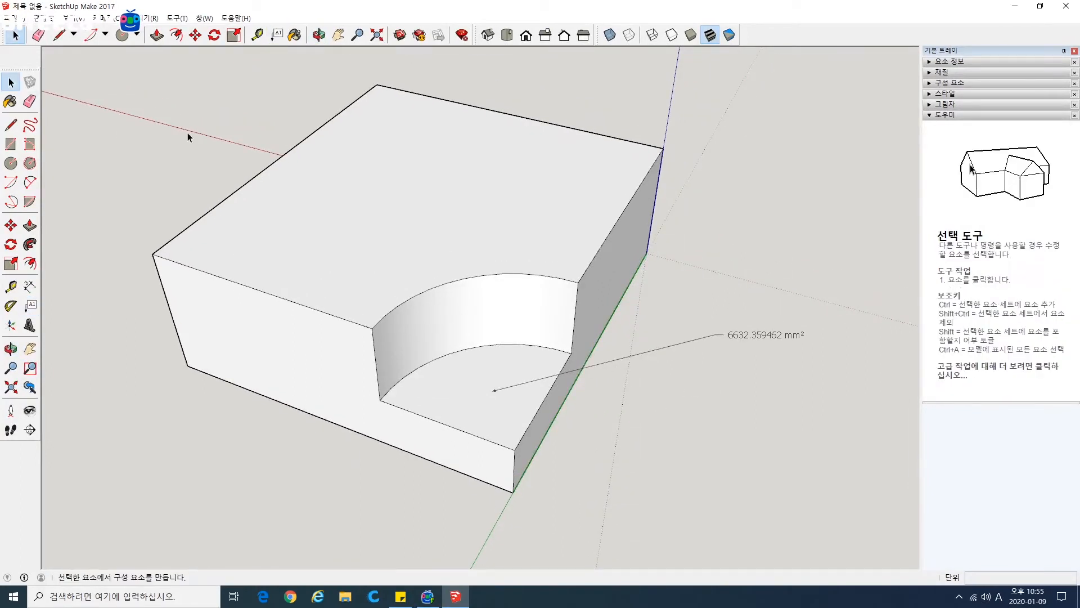
pyautogui.doubleClick(755, 336)
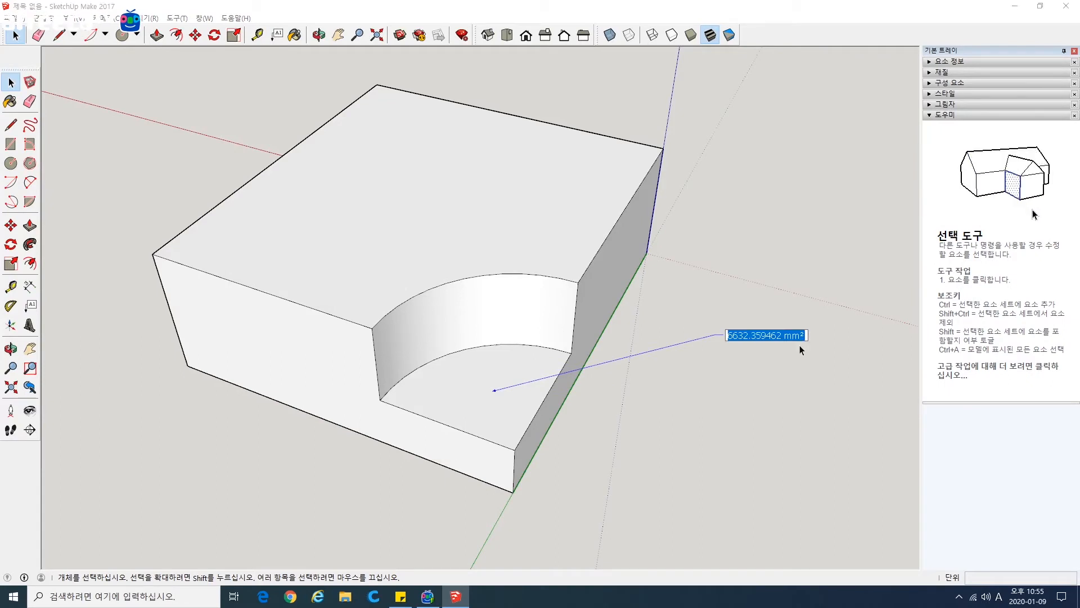
pyautogui.write('A')
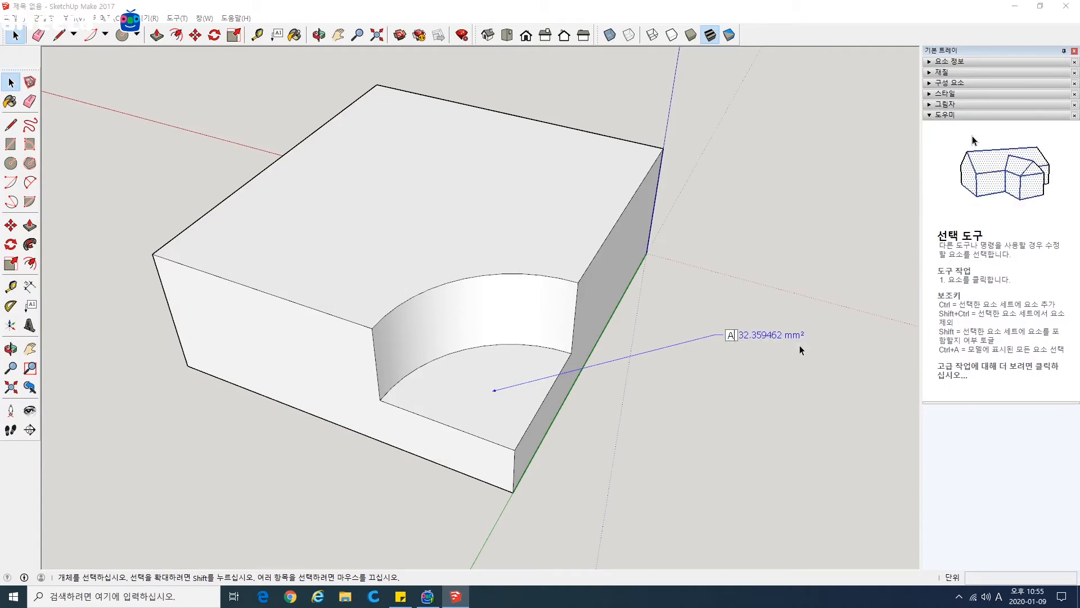
pyautogui.click(811, 397)
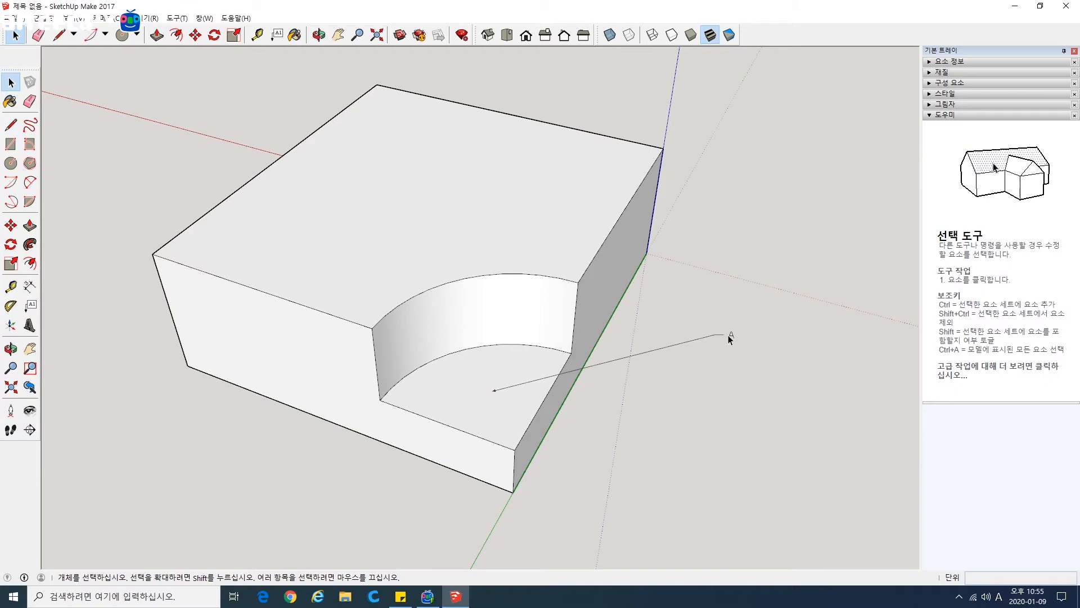
pyautogui.press('o')
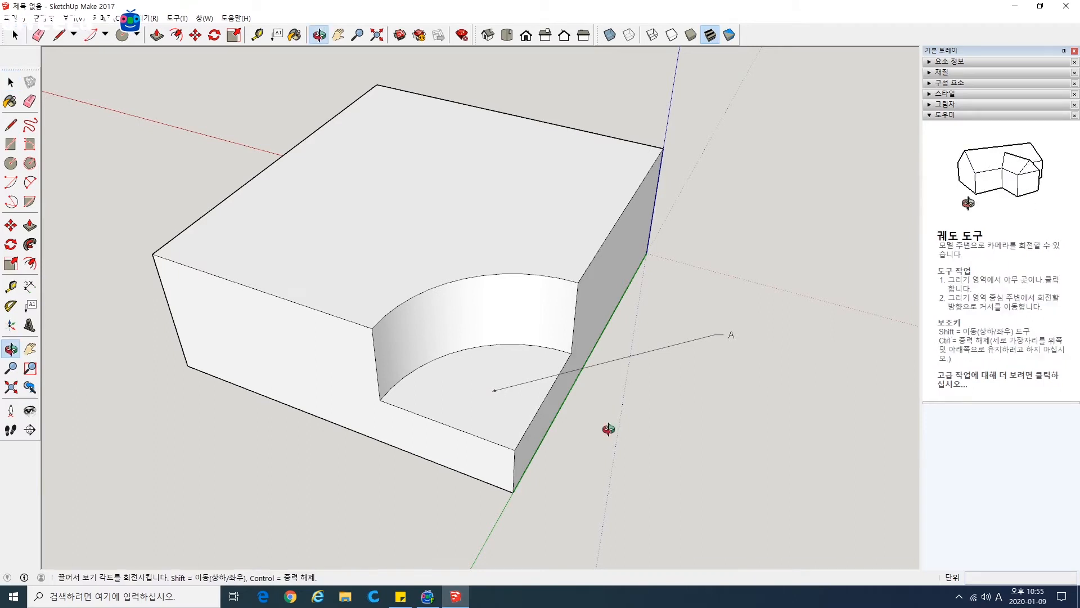
pyautogui.moveTo(608, 429); pyautogui.dragTo(567, 421)
pyautogui.press('space')
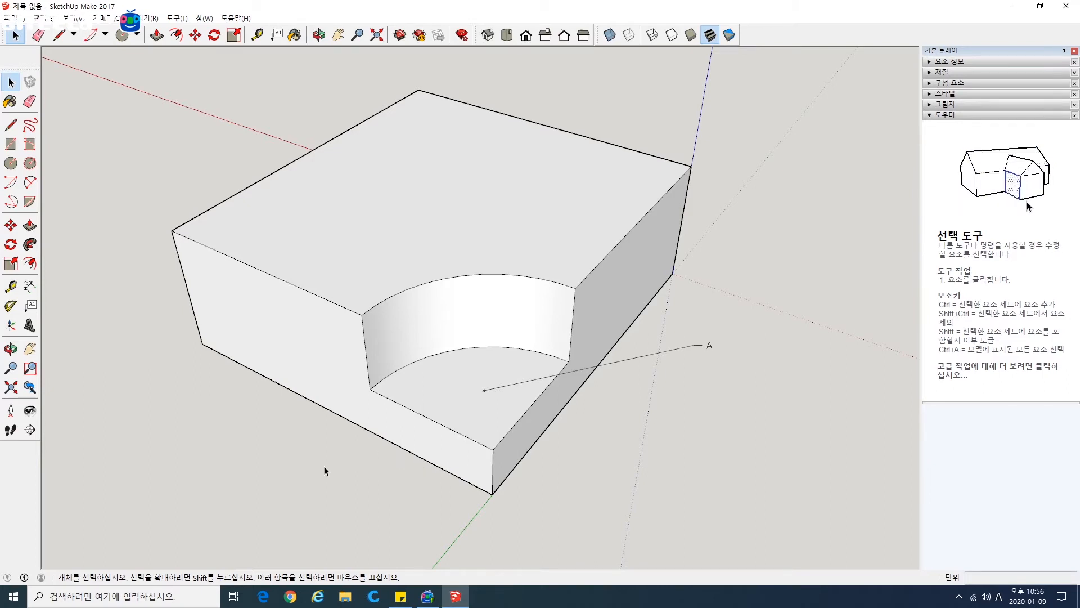
# Attach a leader text label reading "B" to the recess's upper arc endpoint on the box's front-left face, placing the text outside the box.
pyautogui.moveTo(324, 466); pyautogui.dragTo(482, 491, button='middle')
pyautogui.scroll(3, 565, 478)
pyautogui.scroll(-4, 628, 477)
pyautogui.scroll(-2, 609, 439)
pyautogui.moveTo(609, 439); pyautogui.dragTo(554, 378, button='middle')
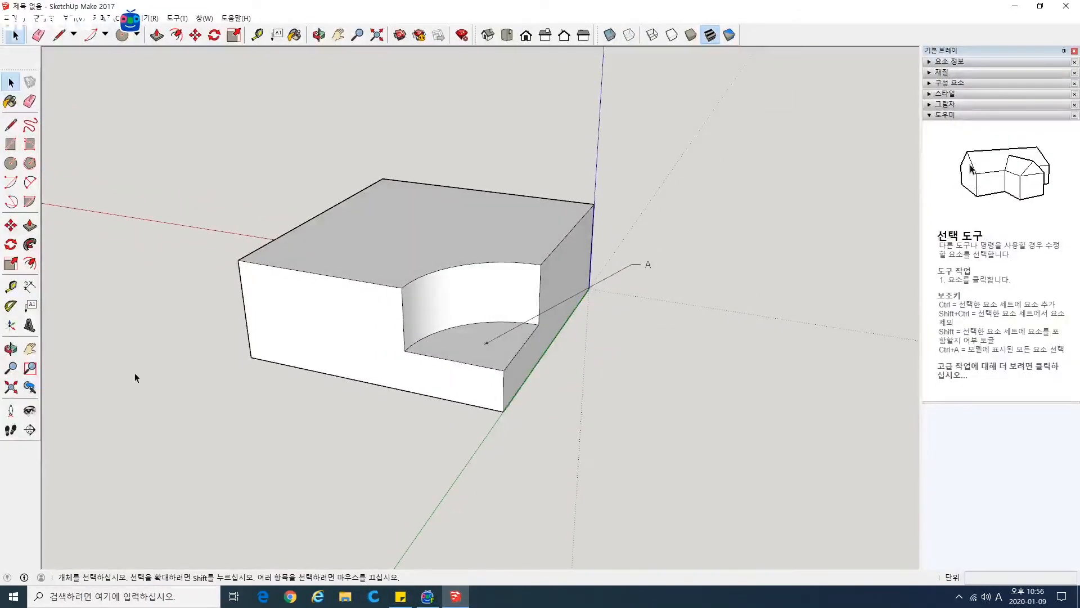
pyautogui.click(32, 308)
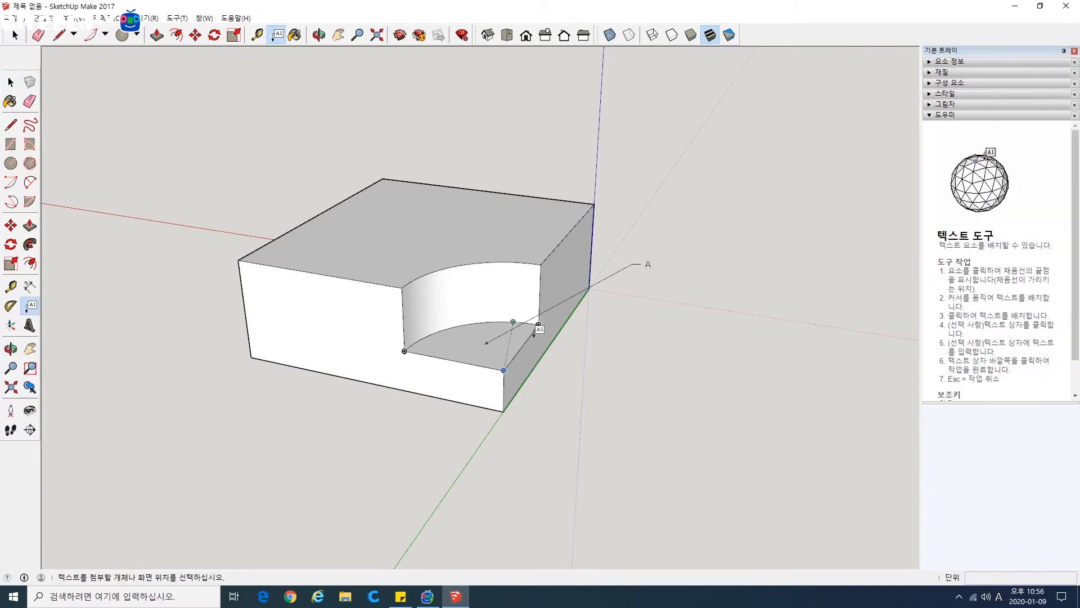
pyautogui.moveTo(540, 328); pyautogui.dragTo(448, 352, button='middle')
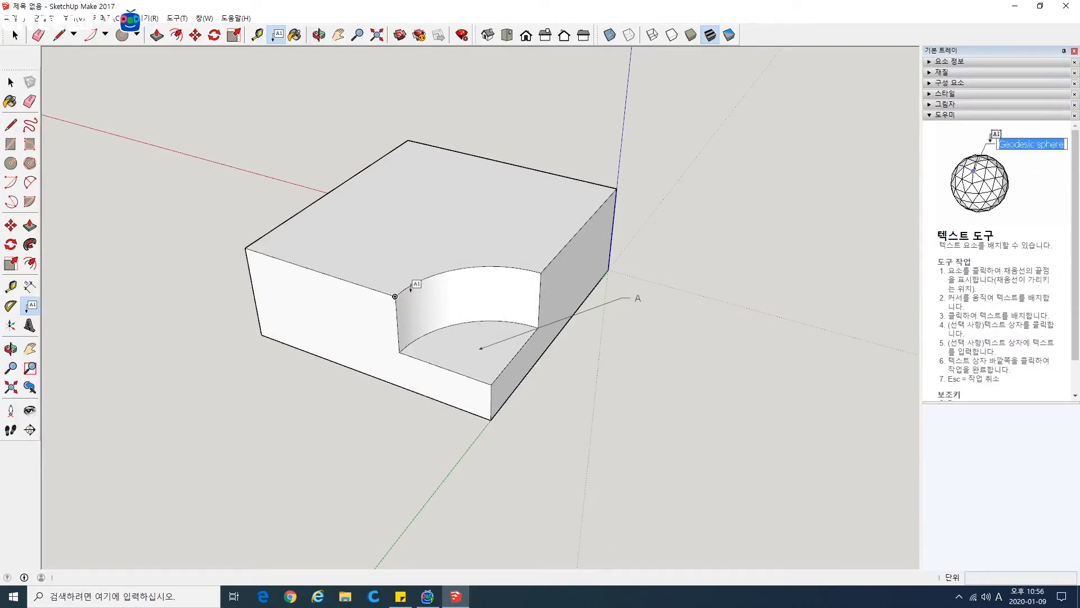
pyautogui.click(396, 296)
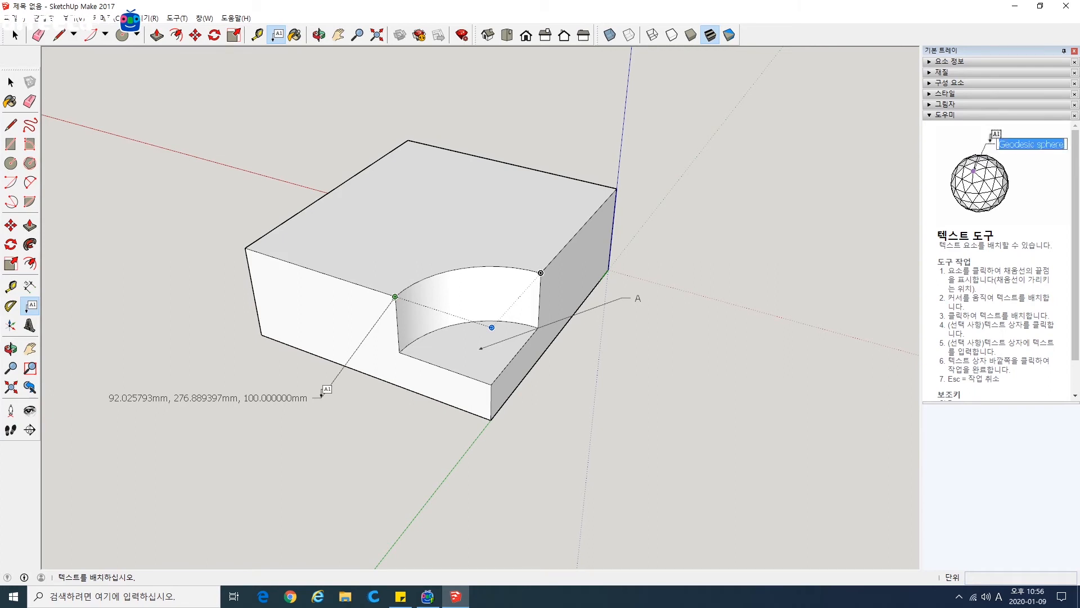
pyautogui.click(321, 395)
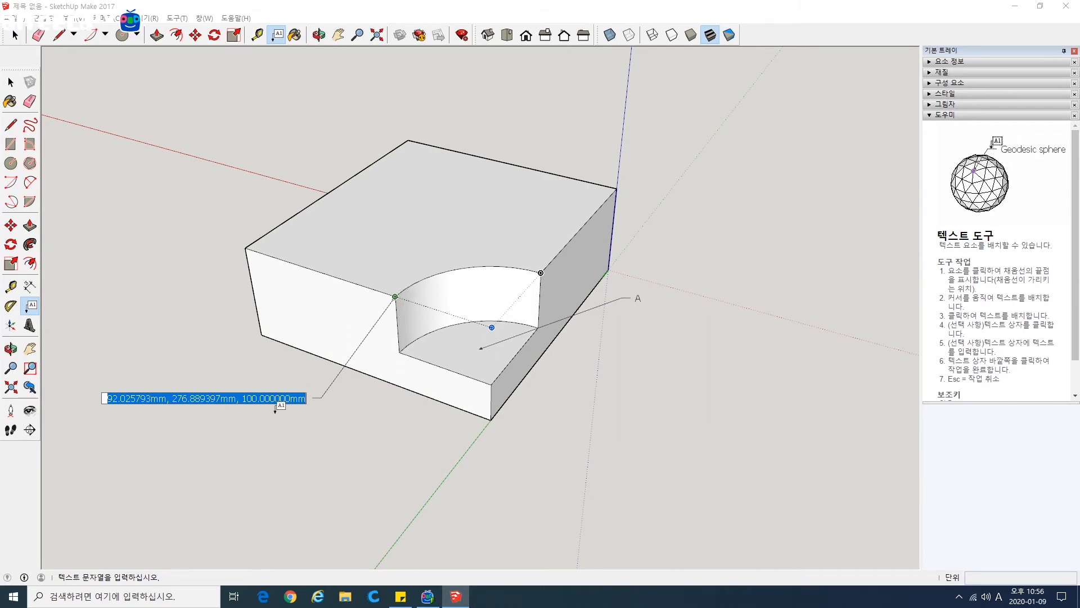
pyautogui.write('B')
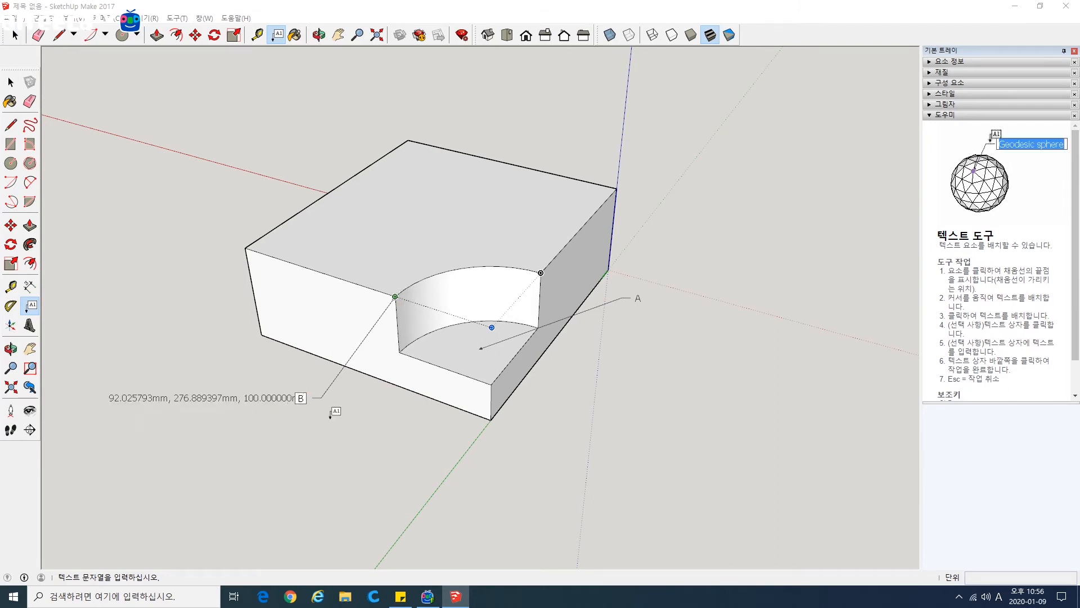
pyautogui.click(332, 418)
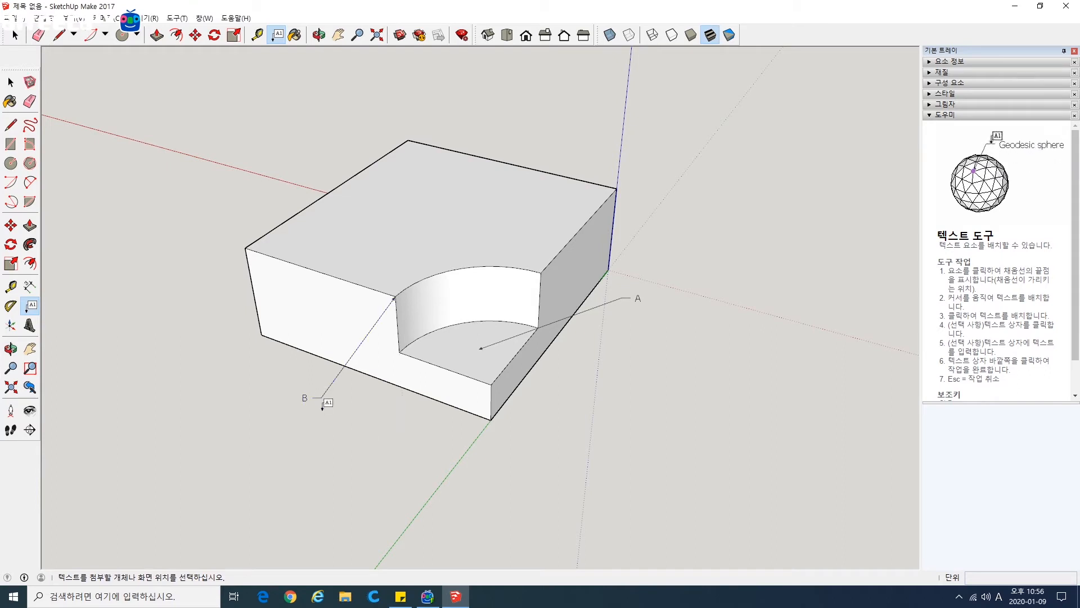
# Attach a leader text label to the middle of the recess's upper arc, placing it outside the box with its default coordinate text.
pyautogui.click(474, 268)
pyautogui.click(475, 269)
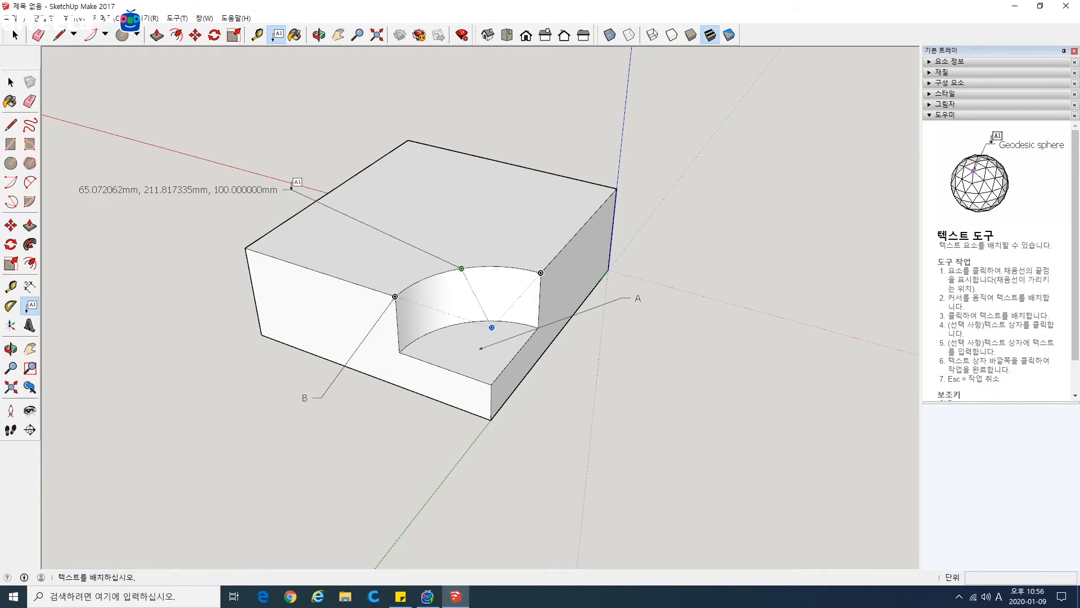
pyautogui.click(280, 199)
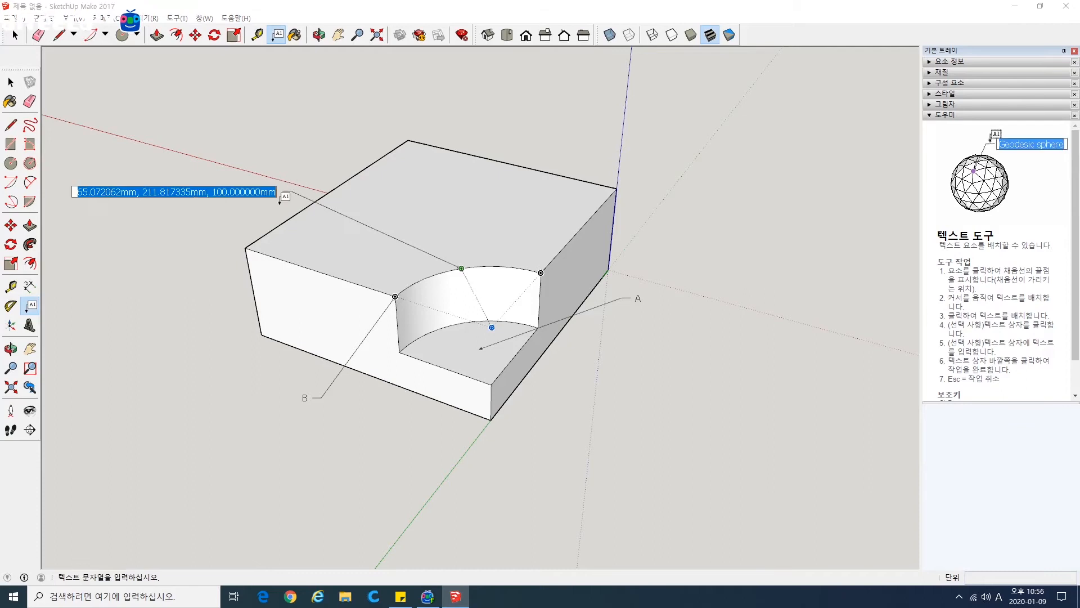
pyautogui.click(205, 228)
# Attach a leader text label to the box's top face, placing it behind the box with its default area text.
pyautogui.click(455, 202)
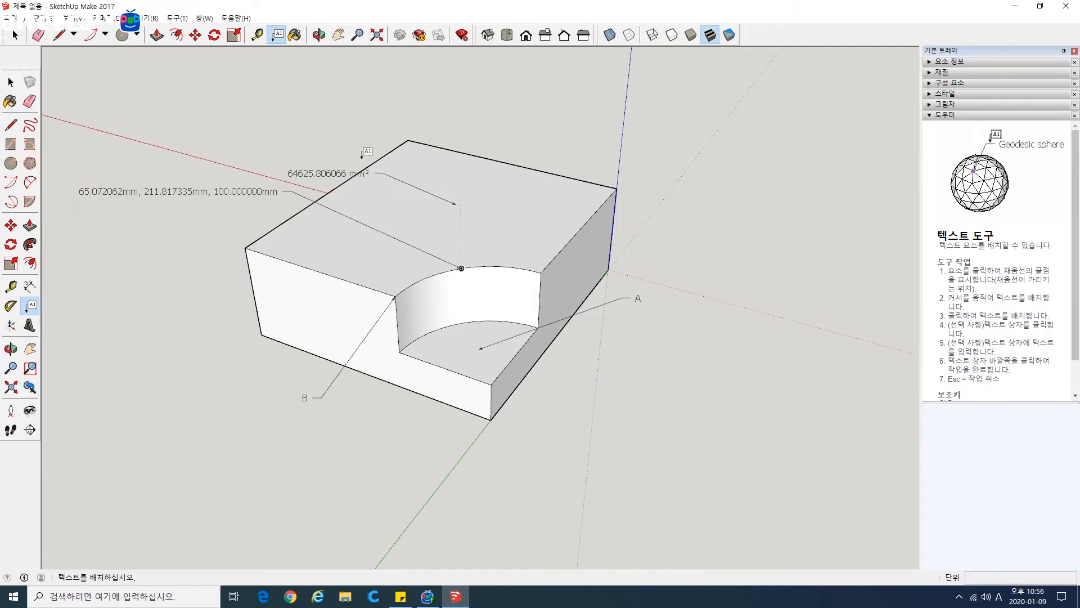
pyautogui.click(282, 133)
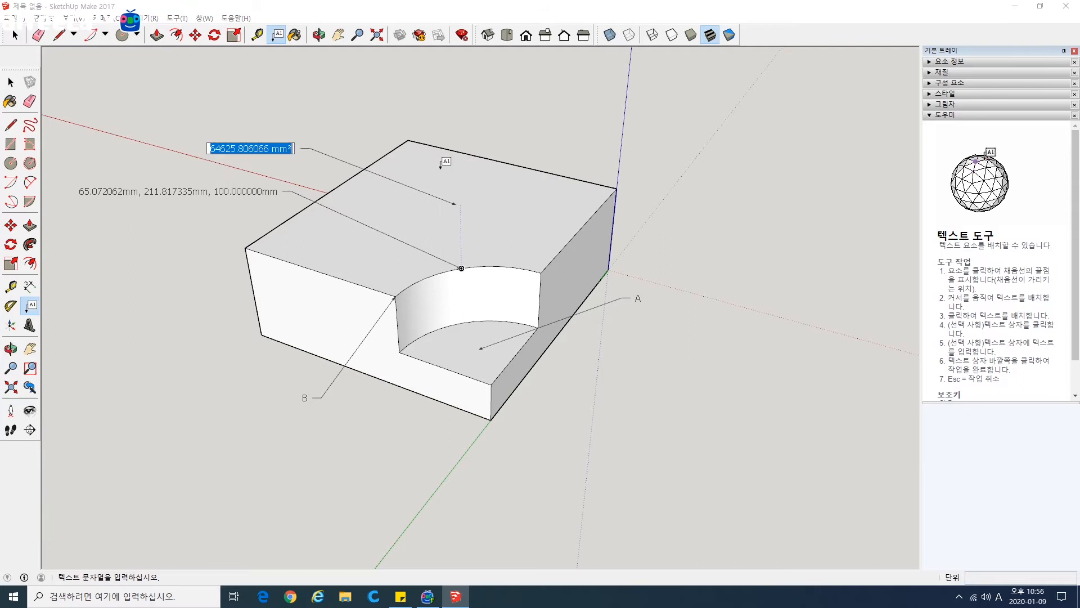
pyautogui.click(239, 217)
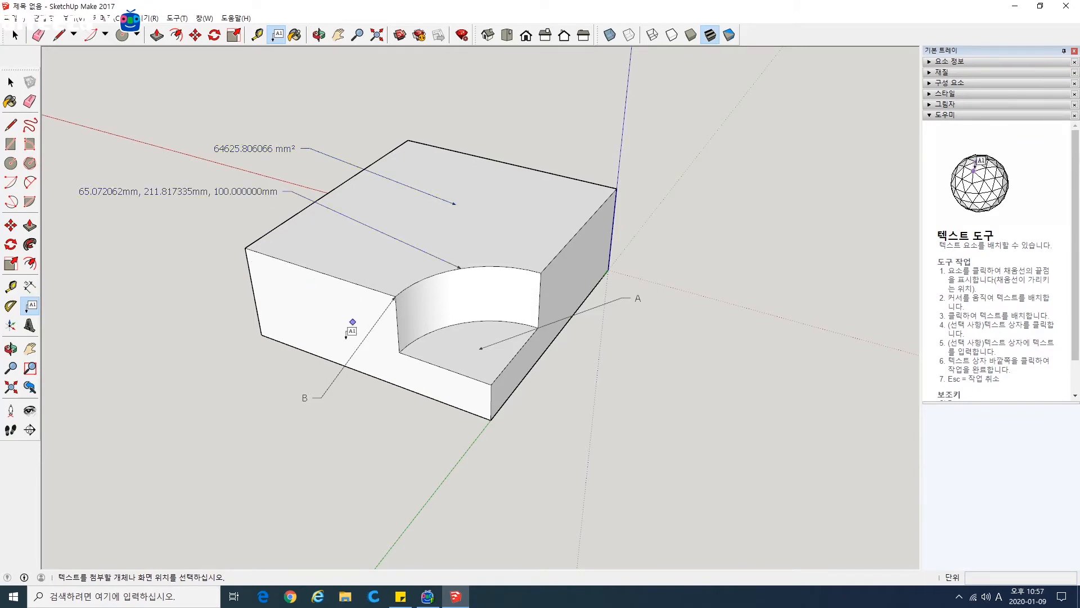
# Delete the whole box together with all its leader text labels.
pyautogui.moveTo(353, 326); pyautogui.dragTo(354, 378, button='middle')
pyautogui.moveTo(433, 343); pyautogui.dragTo(335, 405, button='middle')
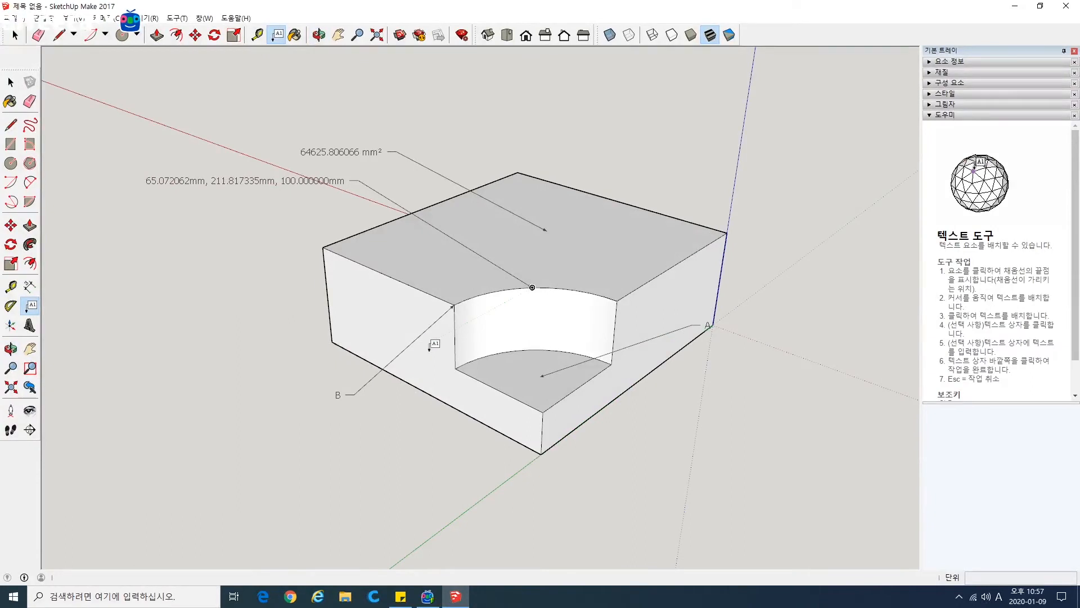
pyautogui.click(11, 83)
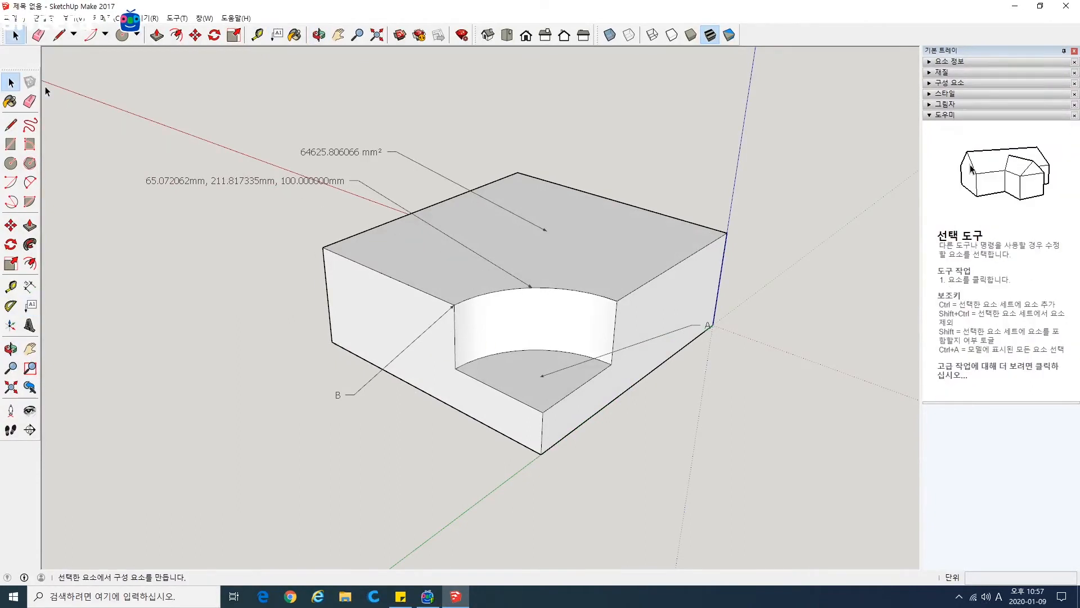
pyautogui.moveTo(111, 103); pyautogui.dragTo(311, 219)
pyautogui.moveTo(488, 314); pyautogui.dragTo(754, 467)
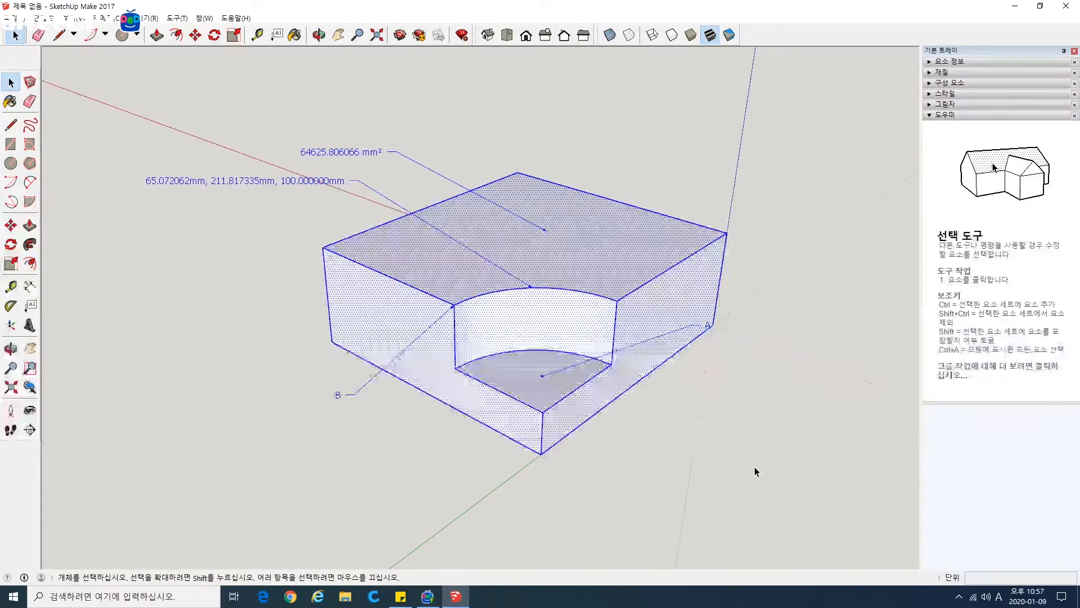
pyautogui.press('Delete')
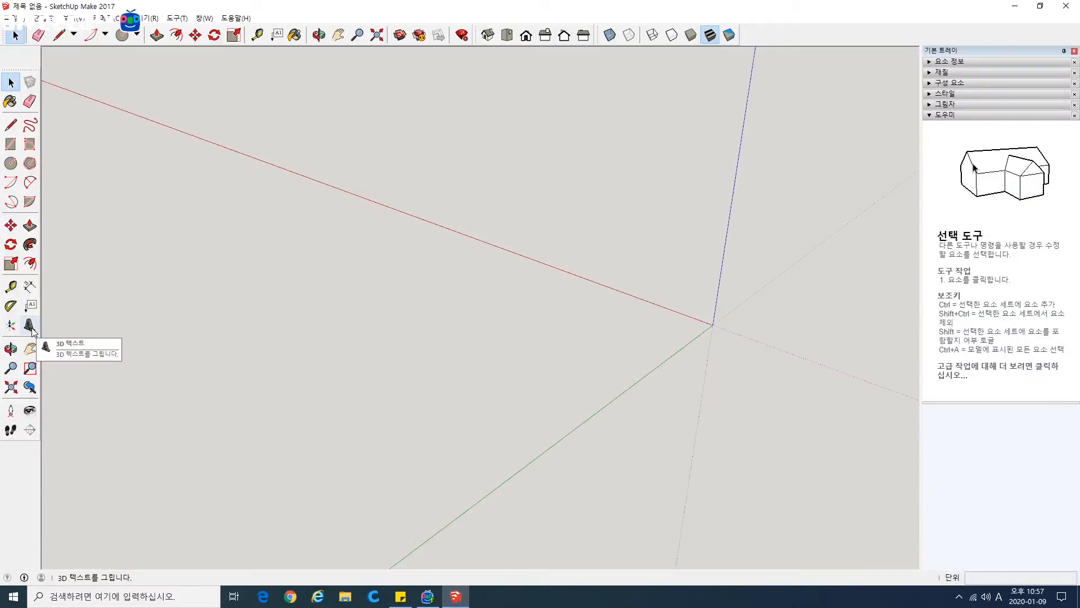
# Start a new 3D text object and enter "크리메이커" as its text.
pyautogui.moveTo(483, 352); pyautogui.dragTo(600, 419, button='middle')
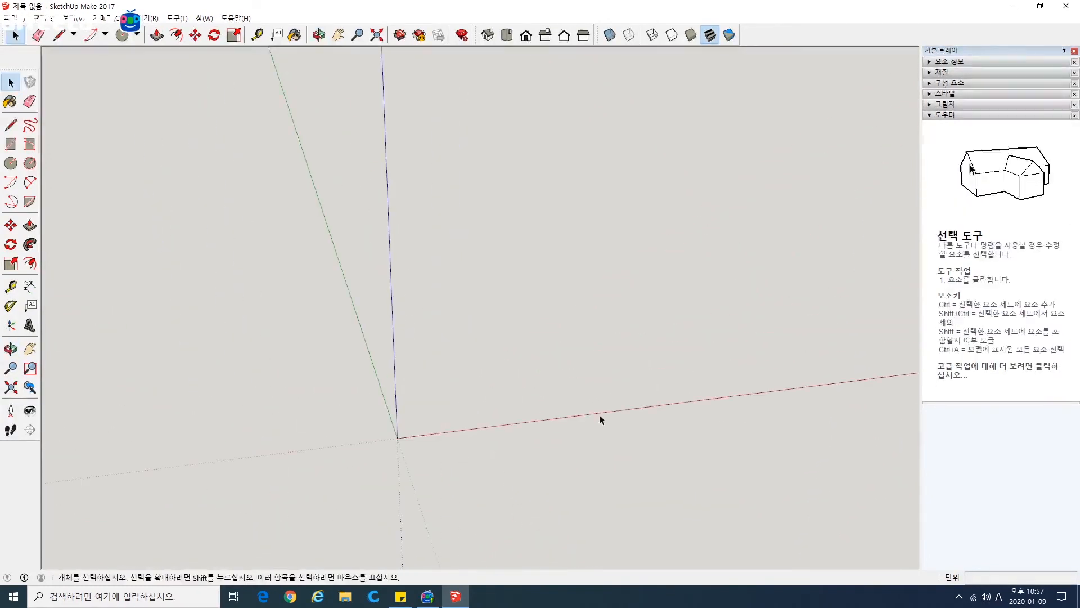
pyautogui.click(30, 325)
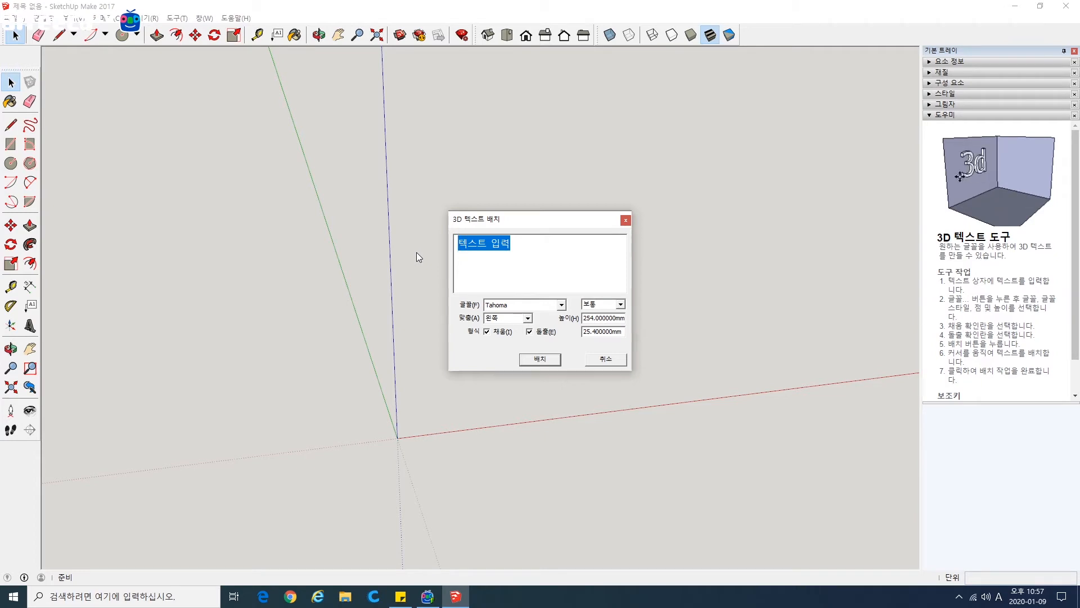
pyautogui.write('zmflt')
pyautogui.press('BackSpace')
pyautogui.press('BackSpace')
pyautogui.press('BackSpace')
pyautogui.press('BackSpace')
pyautogui.press('BackSpace')
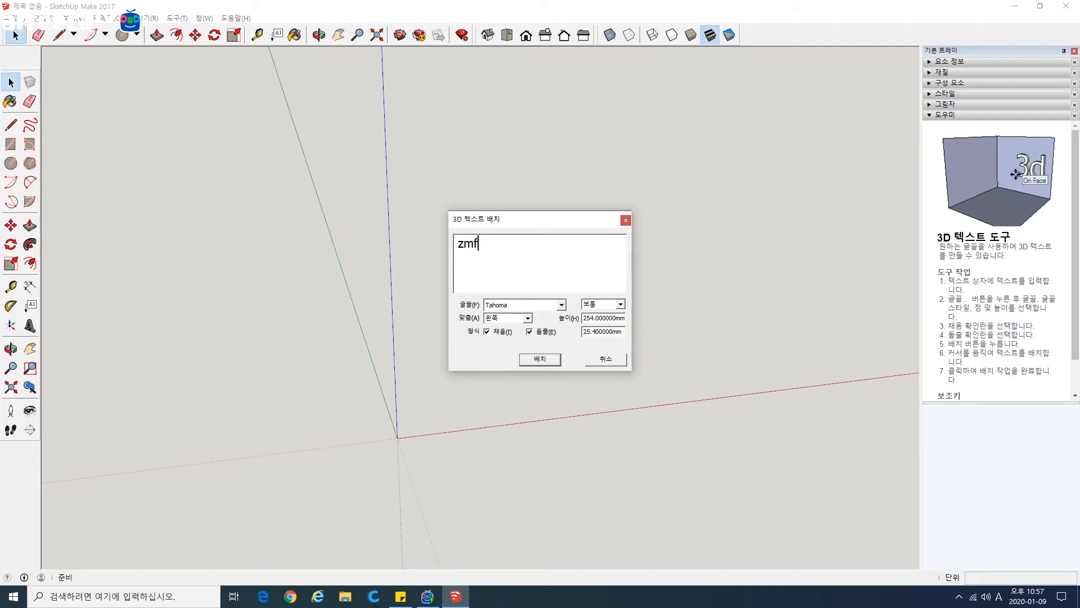
pyautogui.press('Hangul')
pyautogui.write('크리메이커')
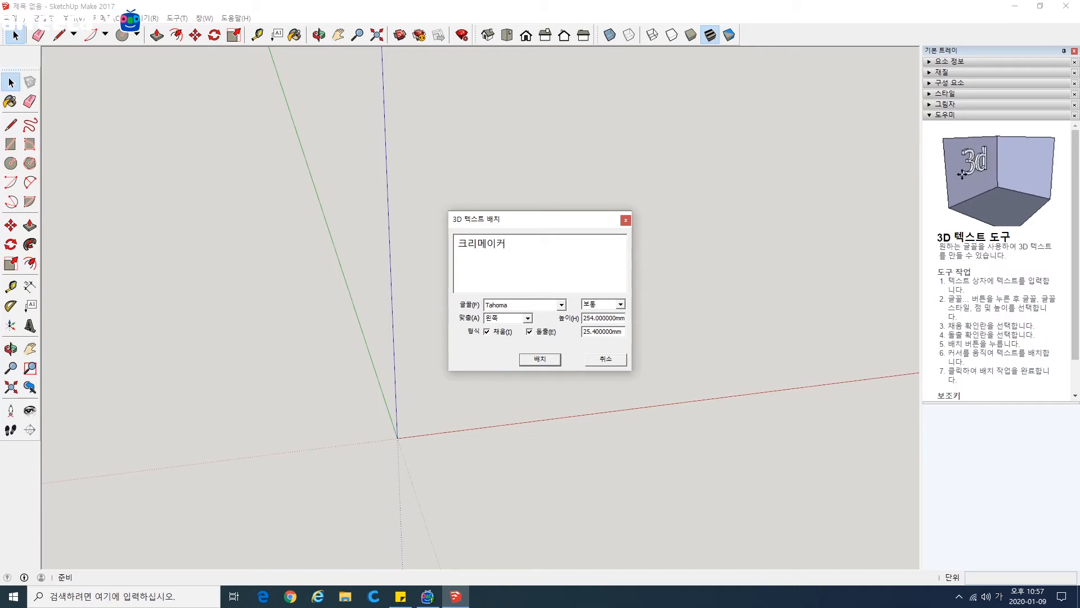
# Set the 3D text's font to 궁서.
pyautogui.click(555, 305)
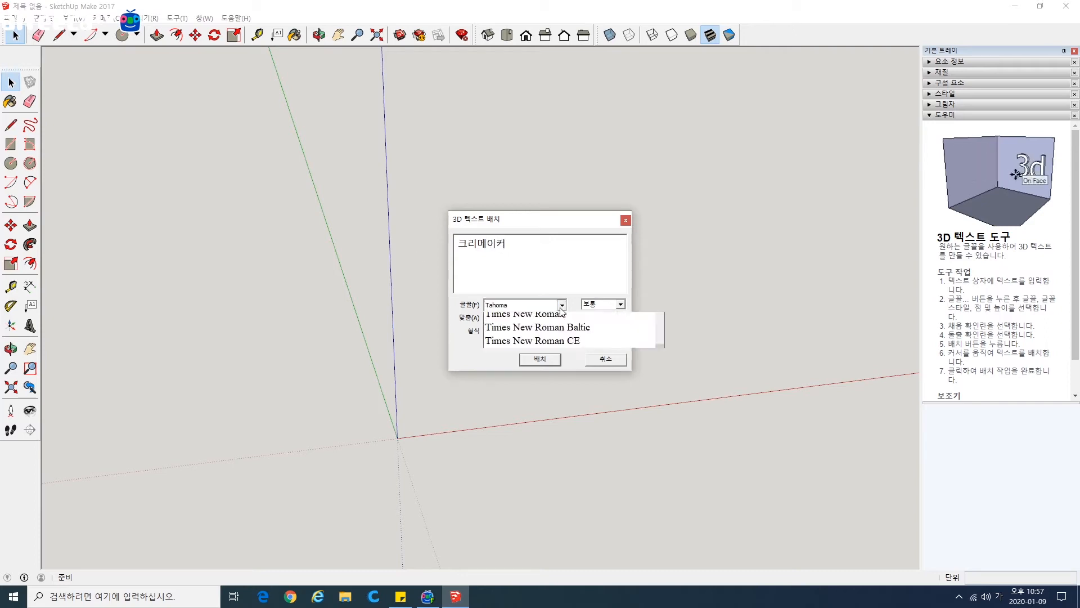
pyautogui.scroll(-7, 559, 376)
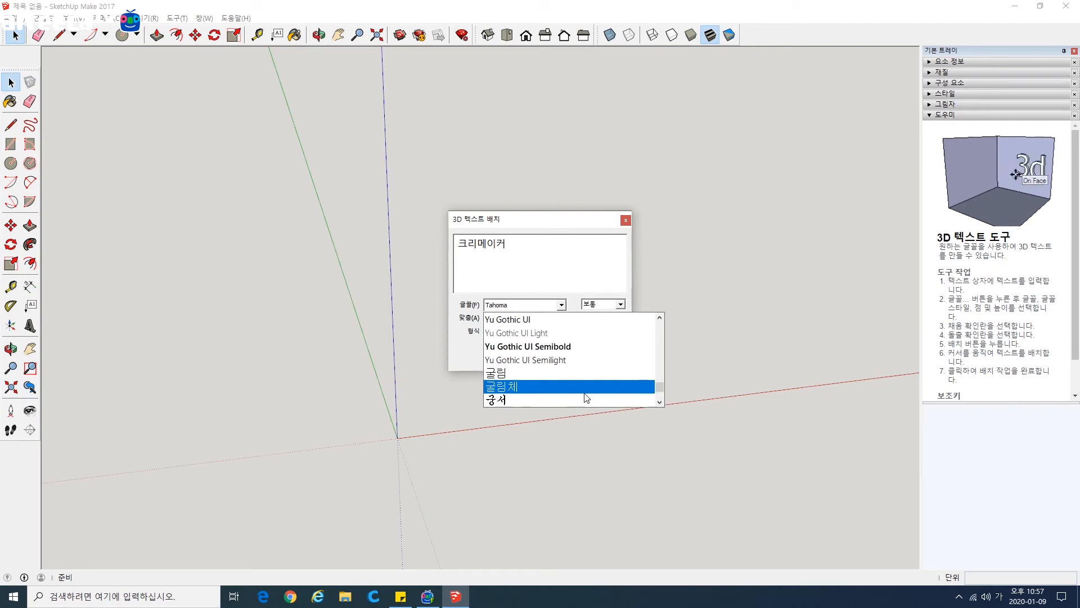
pyautogui.scroll(-1, 567, 390)
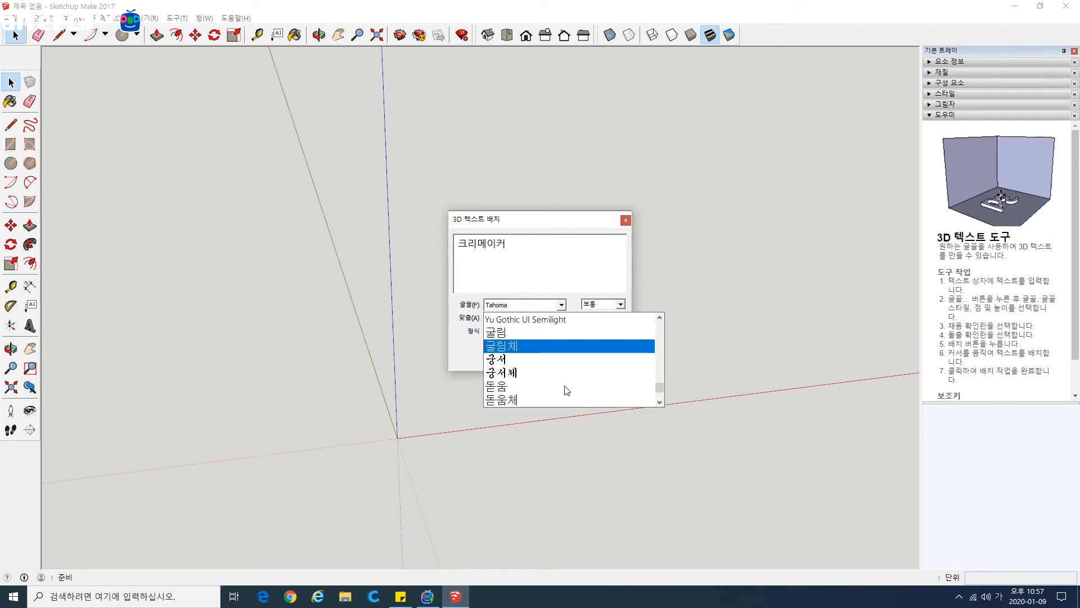
pyautogui.click(521, 359)
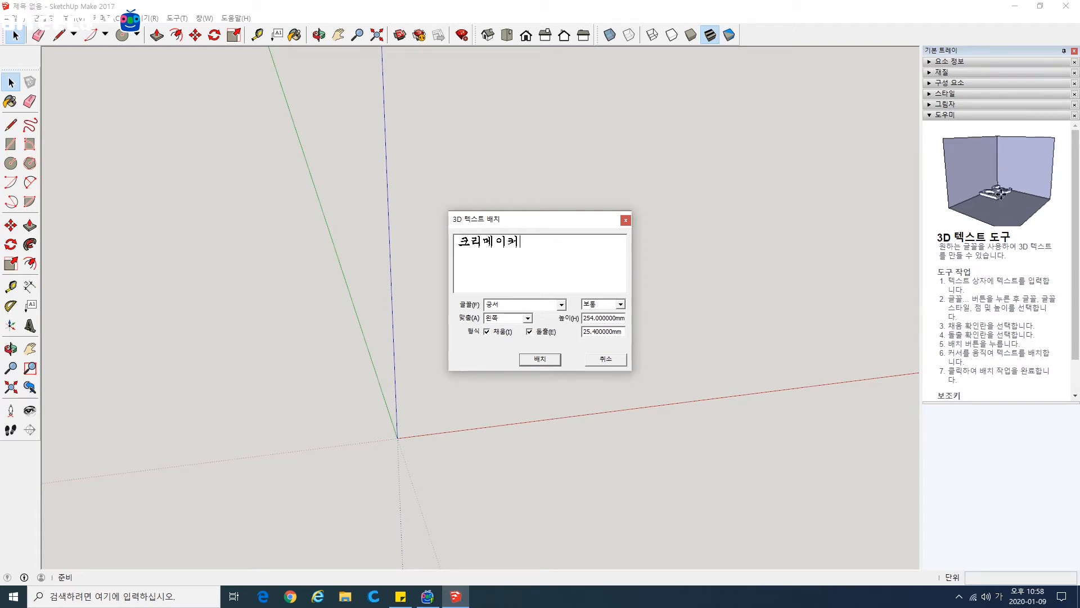
# Place the 3D text on the ground plane at the axes origin and deselect it.
pyautogui.click(553, 365)
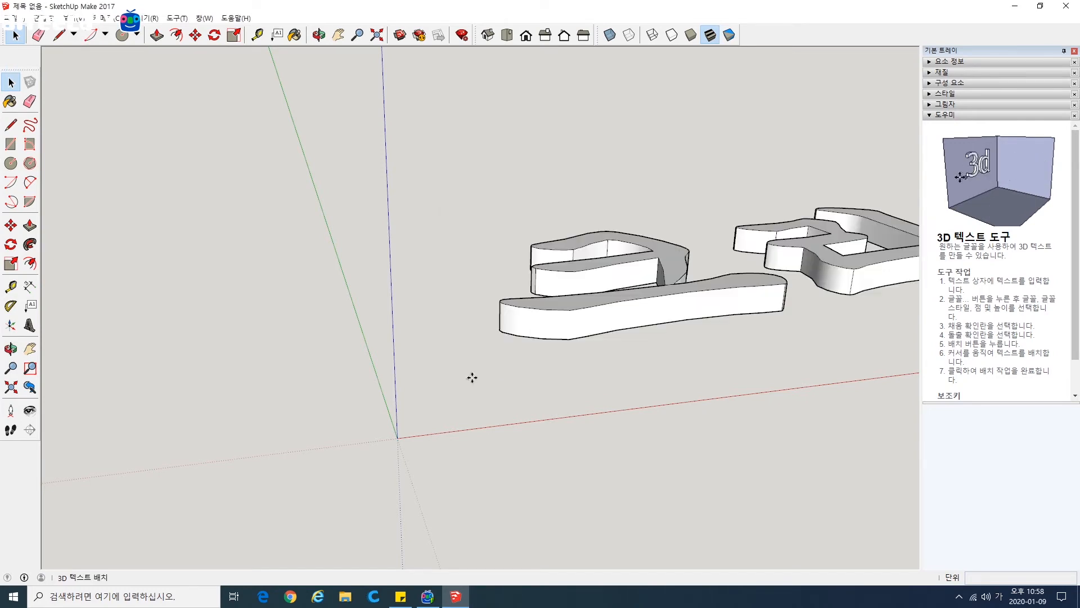
pyautogui.click(396, 437)
pyautogui.scroll(-3, 594, 367)
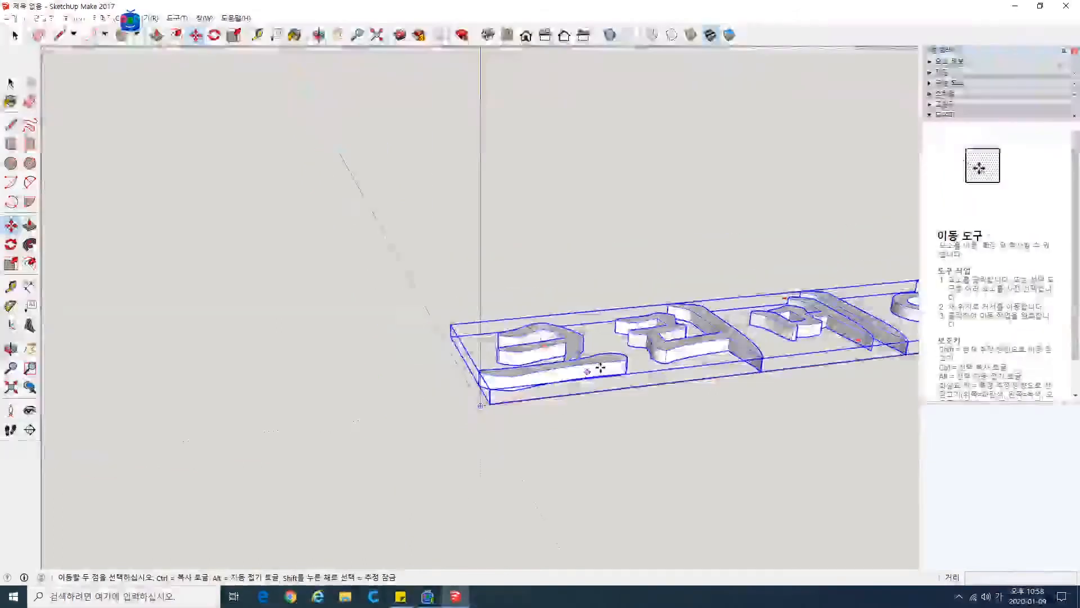
pyautogui.moveTo(714, 360)
pyautogui.keyDown('shift'); pyautogui.mouseDown(button='middle')
pyautogui.moveTo(366, 356)
pyautogui.moveTo(435, 411)
pyautogui.moveTo(507, 333)
pyautogui.moveTo(494, 454)
pyautogui.moveTo(485, 415)
pyautogui.mouseUp(button='middle'); pyautogui.keyUp('shift')
pyautogui.scroll(-2, 399, 352)
pyautogui.click(10, 102)
pyautogui.press('space')
pyautogui.click(334, 163)
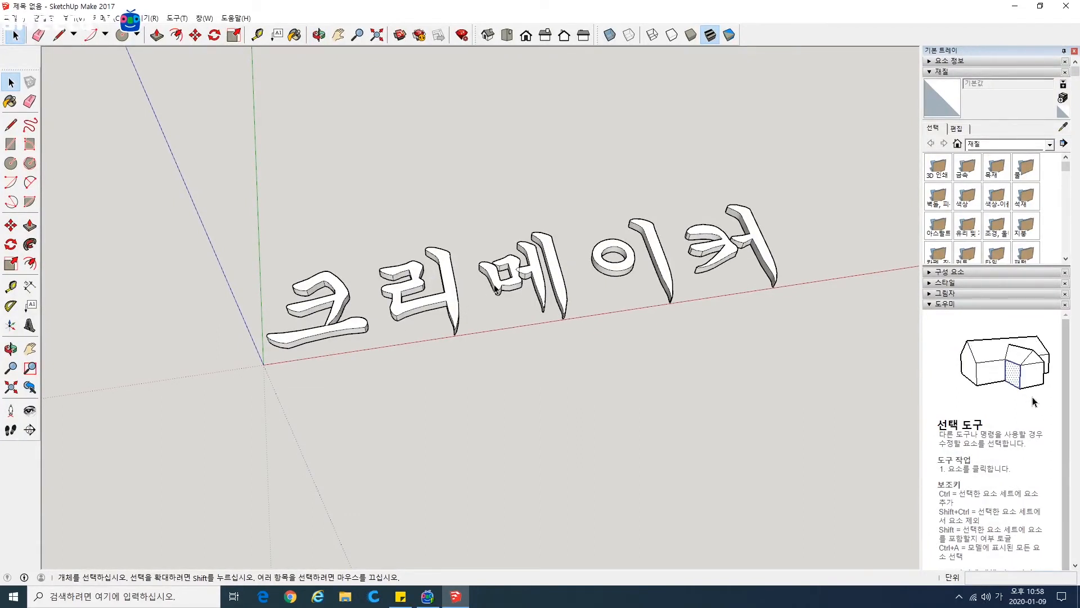
# Examine the 3D letters up close, checking where the strokes of 메 and 크 overlap or meet.
pyautogui.scroll(10, 496, 288)
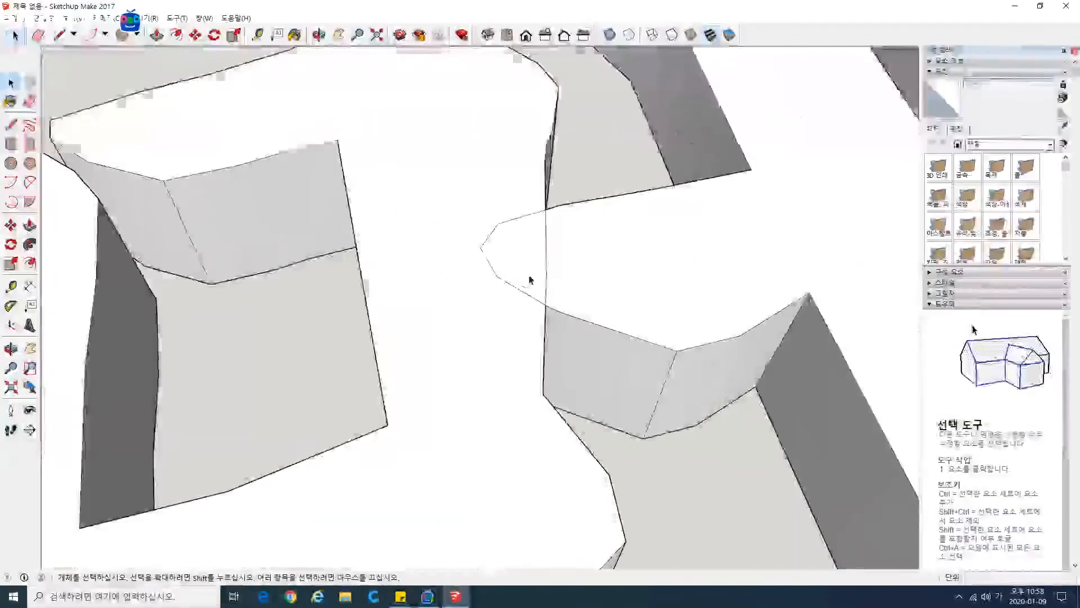
pyautogui.scroll(-10, 505, 338)
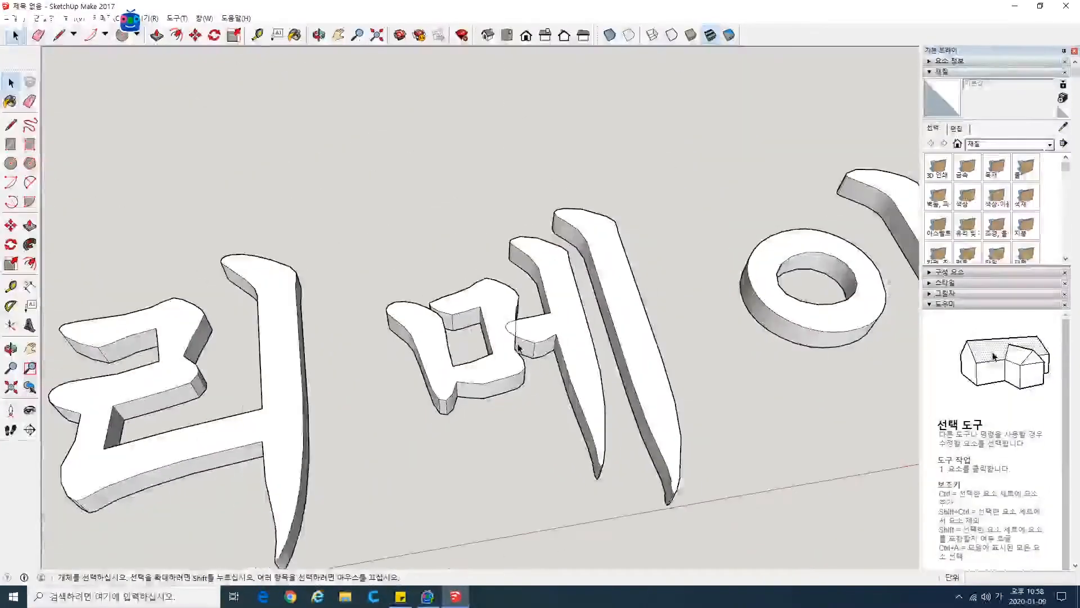
pyautogui.scroll(-6, 519, 347)
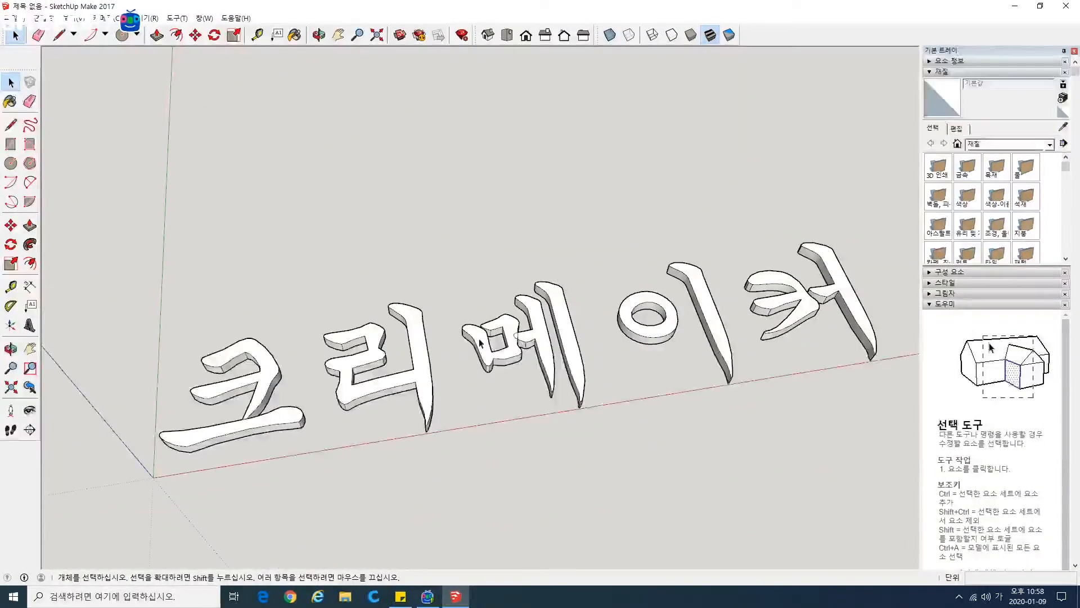
pyautogui.scroll(2, 337, 446)
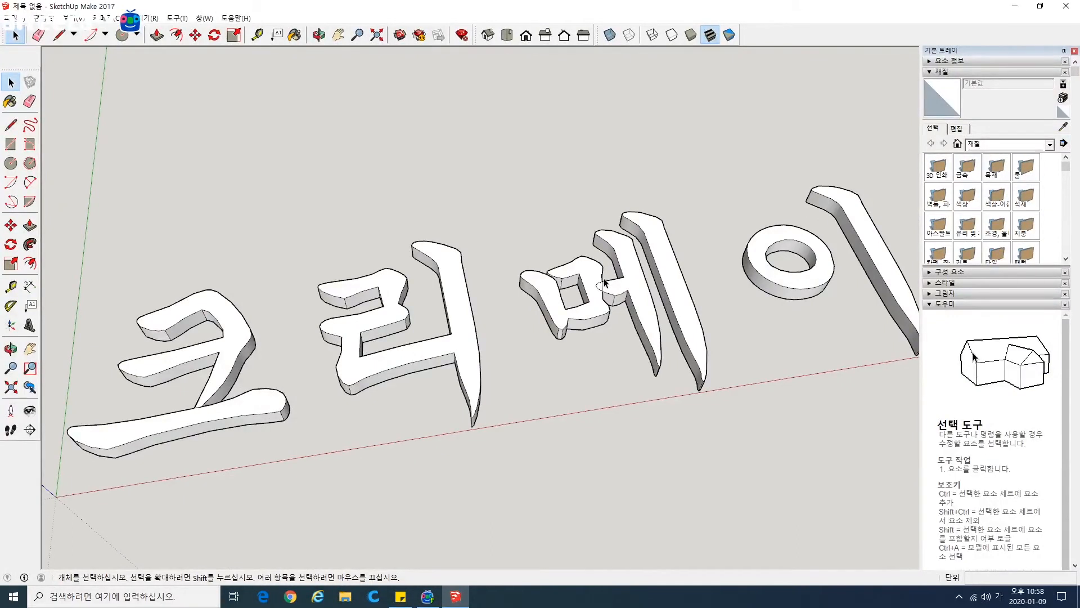
pyautogui.moveTo(424, 404); pyautogui.dragTo(654, 280, button='middle')
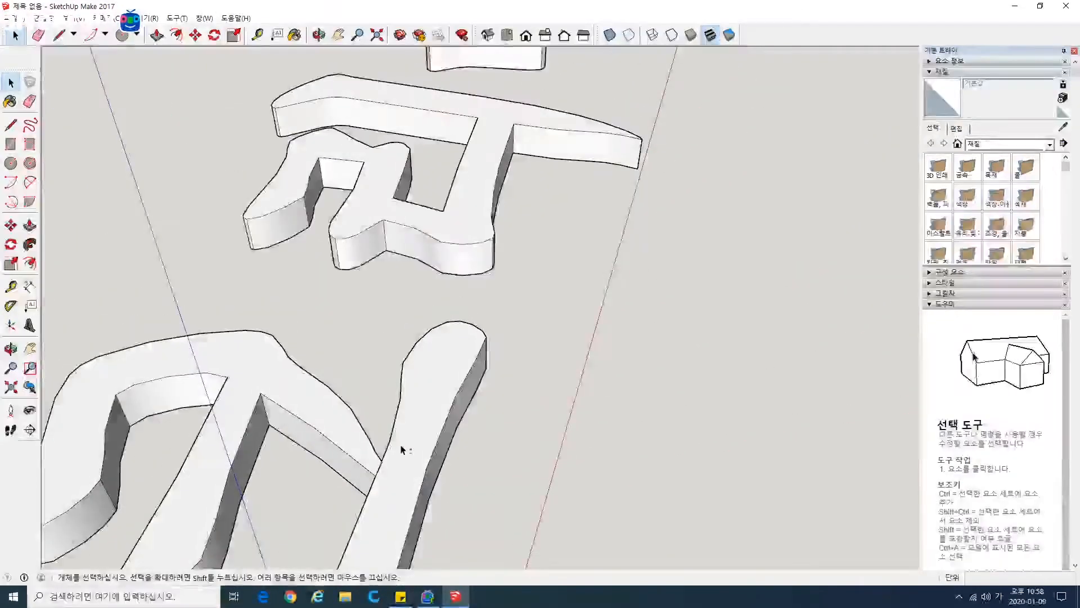
pyautogui.scroll(5, 405, 446)
pyautogui.scroll(3, 557, 315)
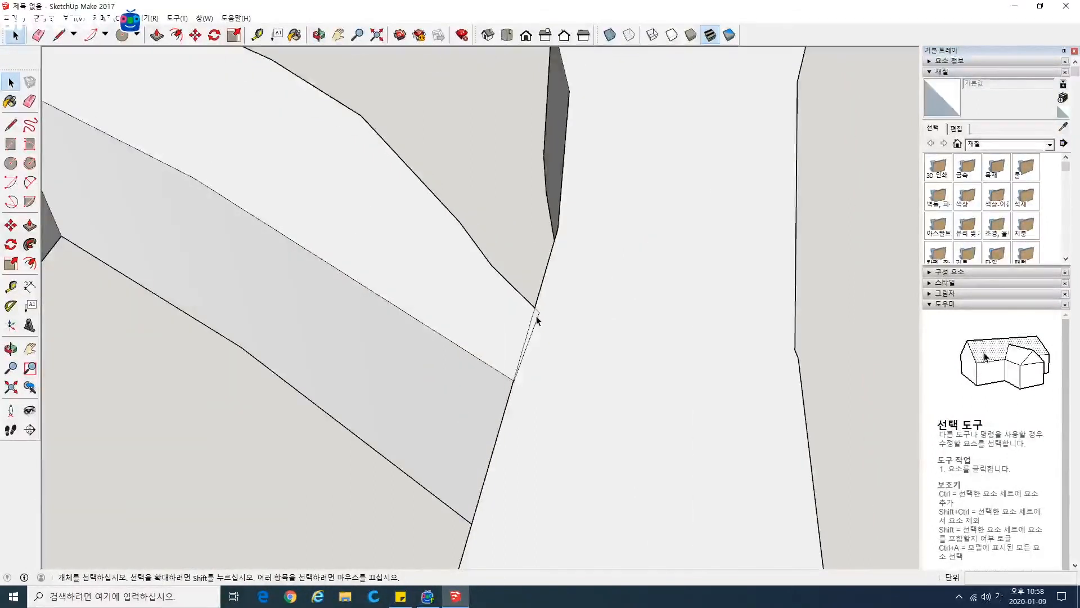
pyautogui.scroll(-3, 540, 319)
pyautogui.scroll(-5, 571, 335)
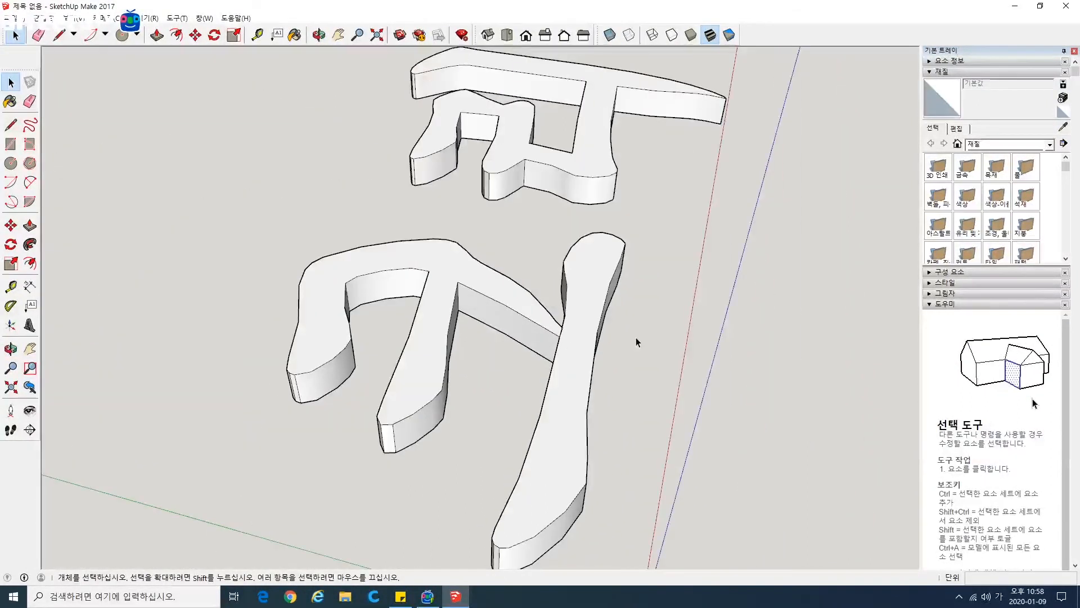
pyautogui.moveTo(639, 339); pyautogui.dragTo(413, 348, button='middle')
pyautogui.scroll(-6, 499, 345)
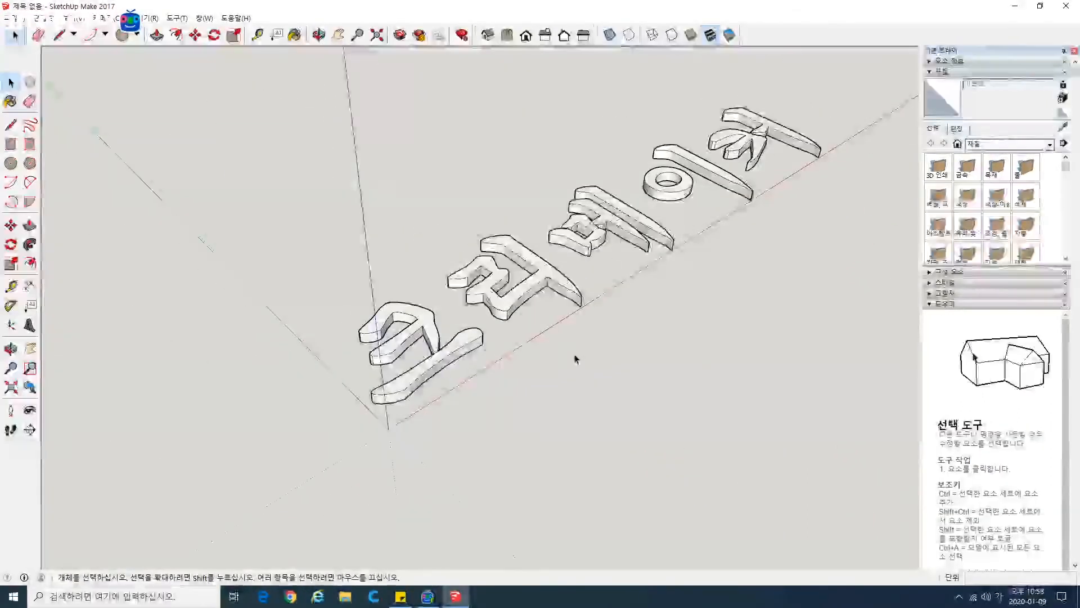
# Delete the 크리메이커 3D text from the model.
pyautogui.moveTo(574, 357); pyautogui.dragTo(527, 356, button='middle')
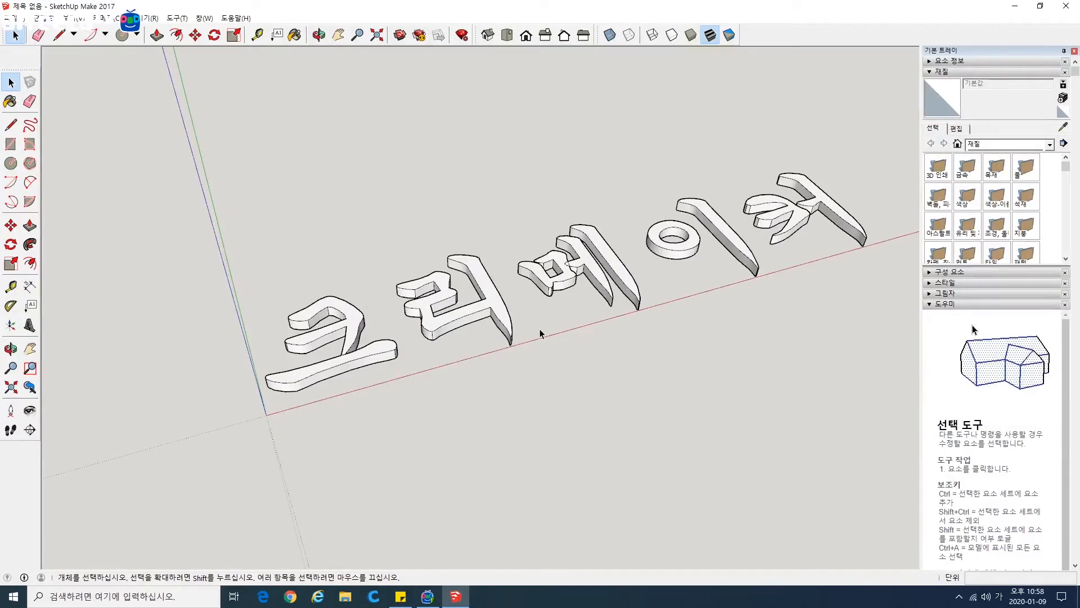
pyautogui.moveTo(539, 328); pyautogui.dragTo(629, 383, button='middle')
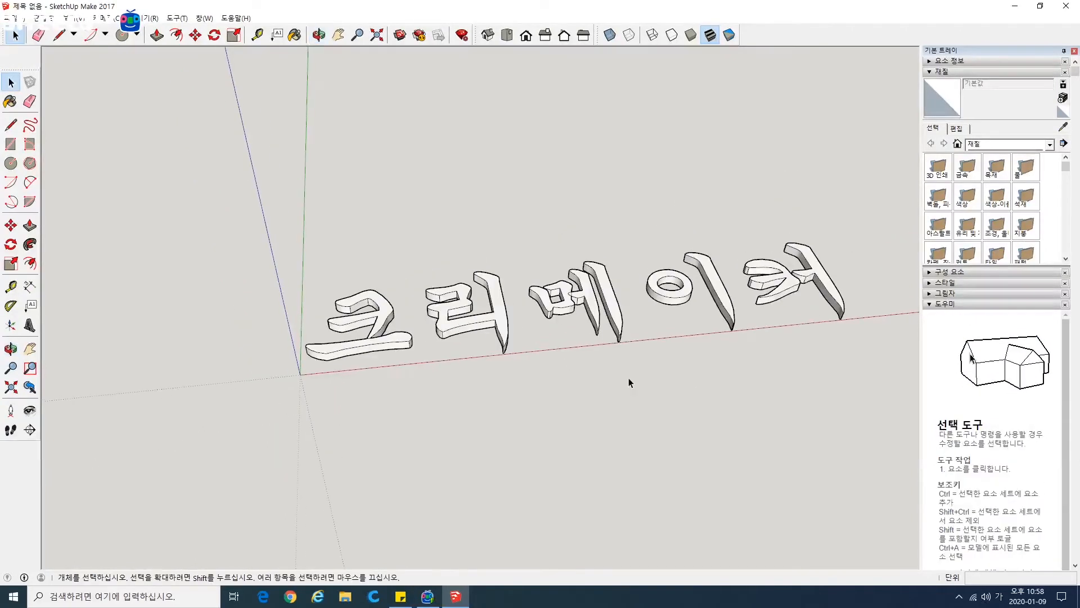
pyautogui.moveTo(236, 239); pyautogui.dragTo(236, 237)
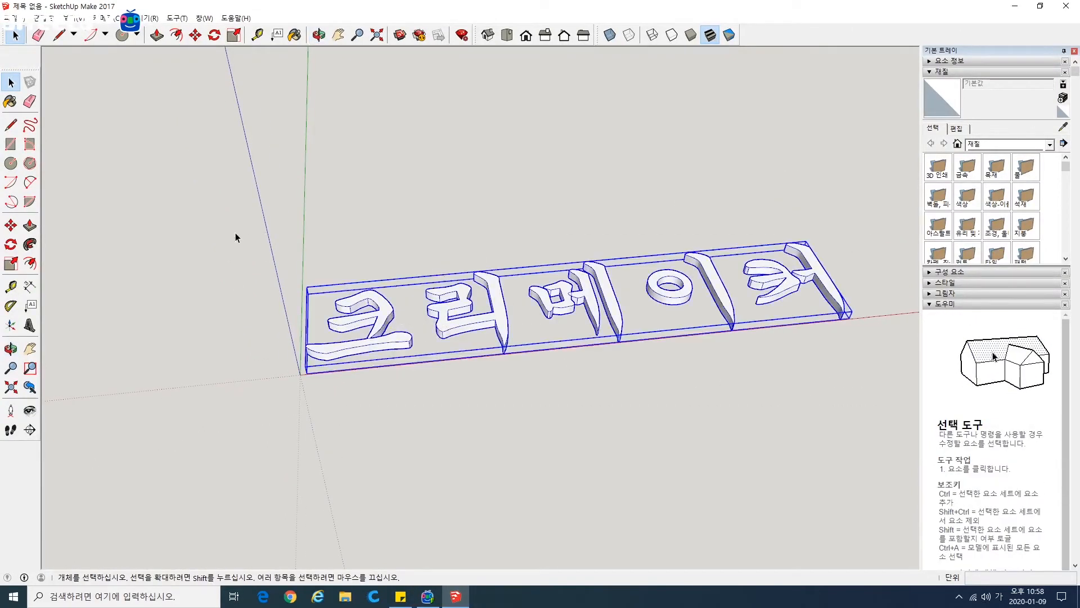
pyautogui.press('Delete')
# Place a new 3D text with the default wording 텍스트 입력 at the origin with extrusion turned off, and deselect it.
pyautogui.click(32, 325)
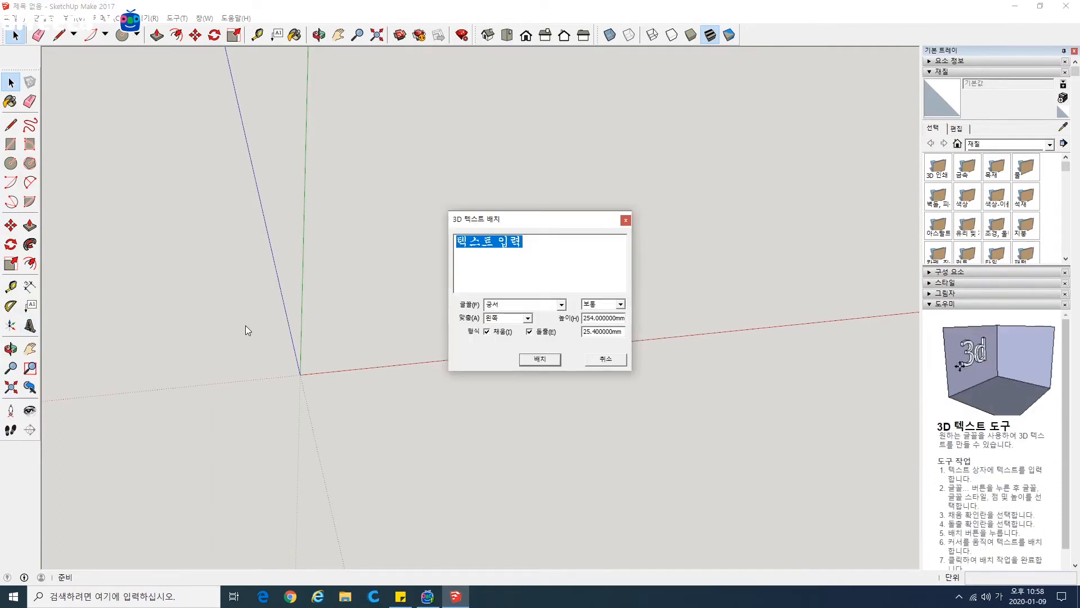
pyautogui.click(534, 335)
pyautogui.click(540, 359)
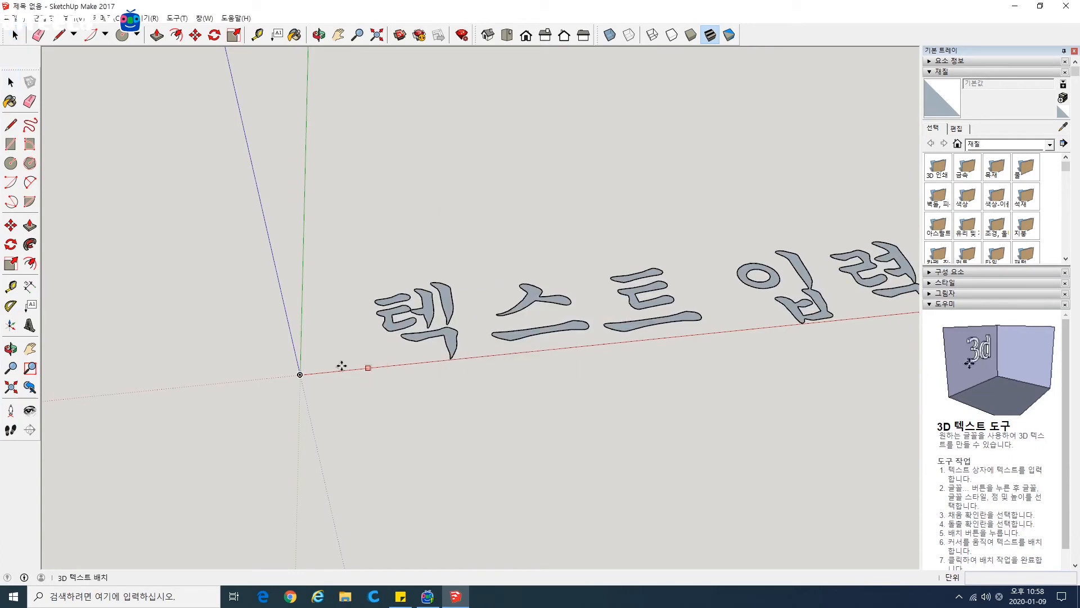
pyautogui.click(299, 374)
pyautogui.click(454, 393)
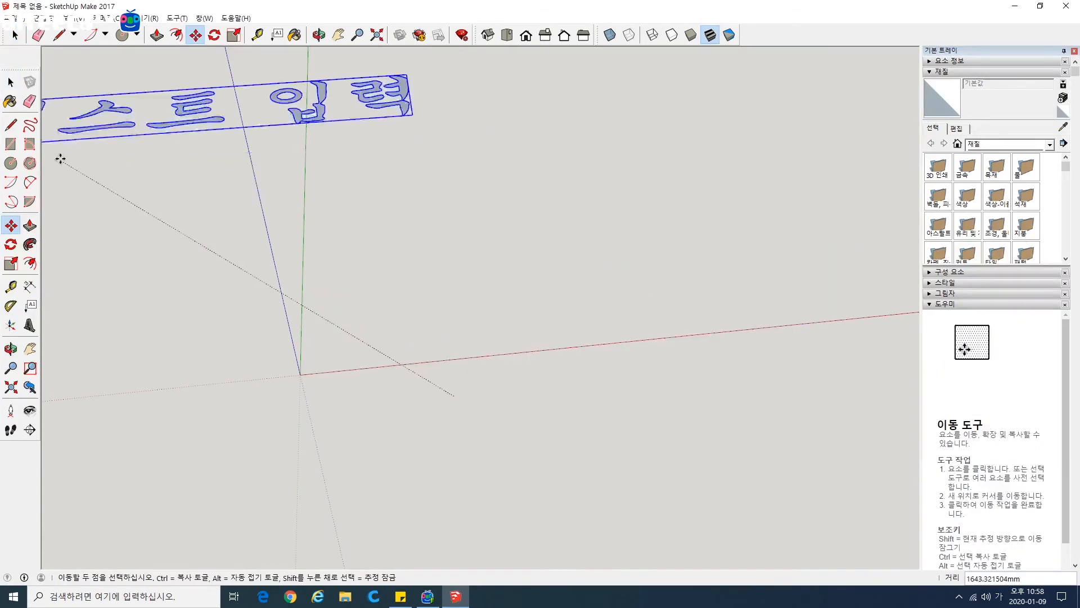
pyautogui.press('Escape')
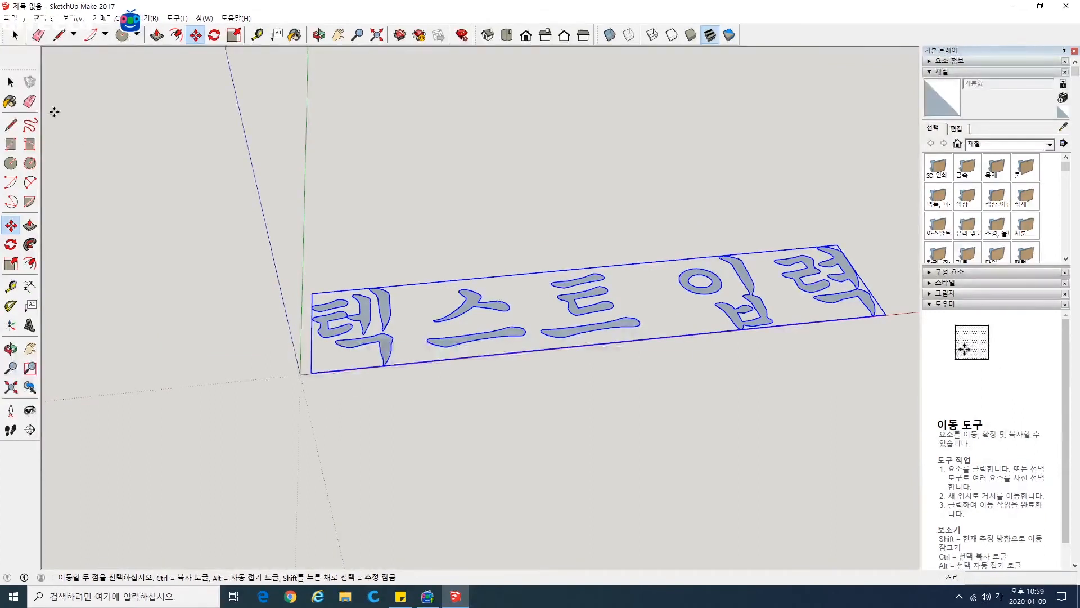
pyautogui.click(10, 83)
pyautogui.click(108, 149)
# Check the flat 텍스트 입력 text up close and delete it.
pyautogui.moveTo(455, 386); pyautogui.dragTo(624, 246, button='middle')
pyautogui.scroll(3, 361, 375)
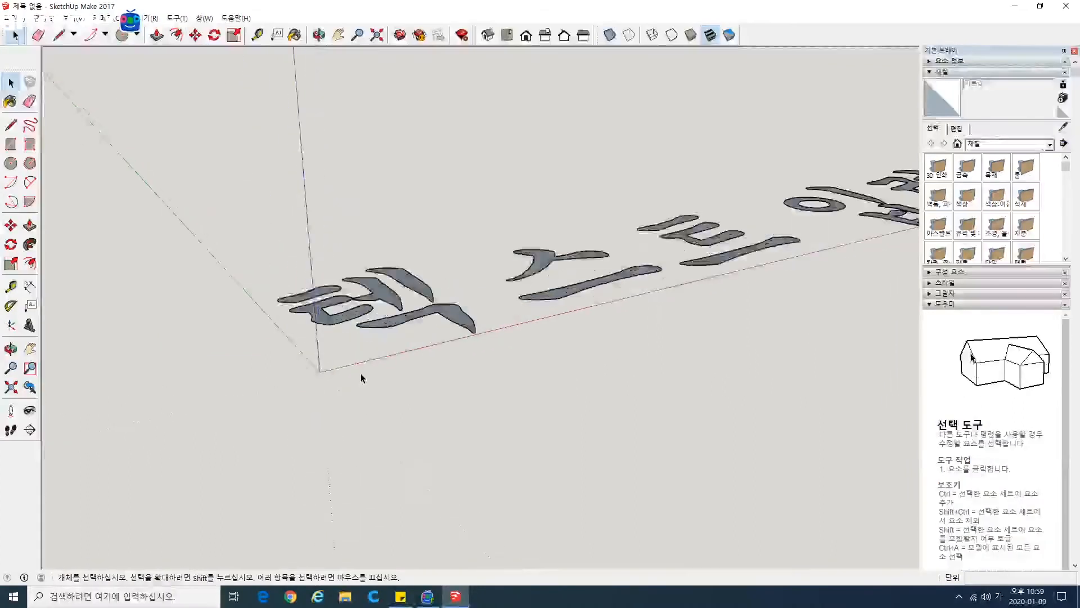
pyautogui.scroll(5, 429, 301)
pyautogui.click(463, 322)
pyautogui.scroll(-3, 476, 345)
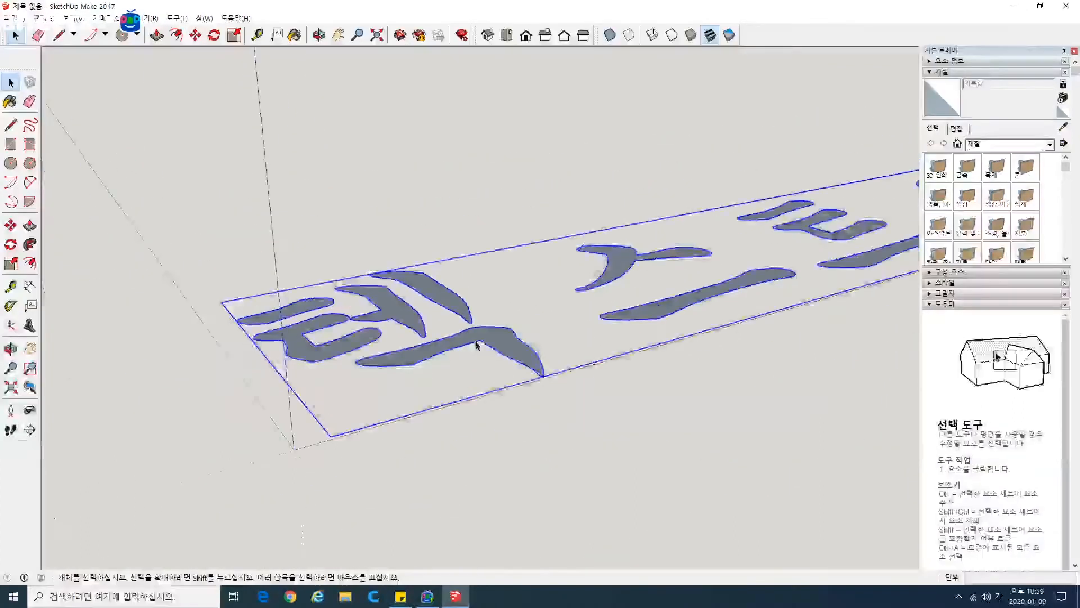
pyautogui.scroll(-3, 476, 346)
pyautogui.moveTo(494, 345); pyautogui.dragTo(405, 414, button='middle')
pyautogui.moveTo(484, 398); pyautogui.dragTo(401, 416, button='middle')
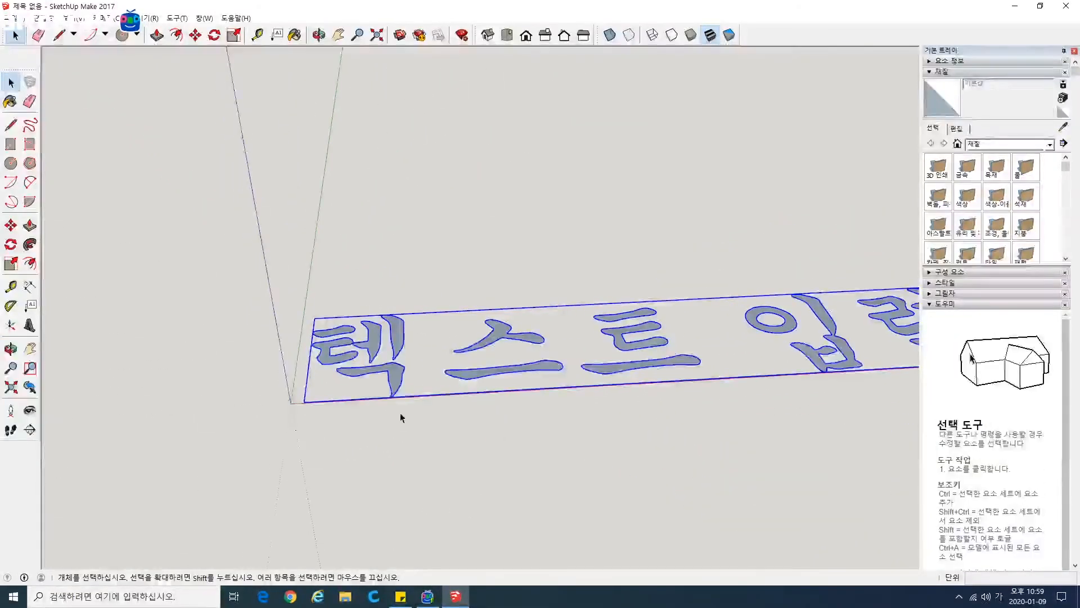
pyautogui.press('Delete')
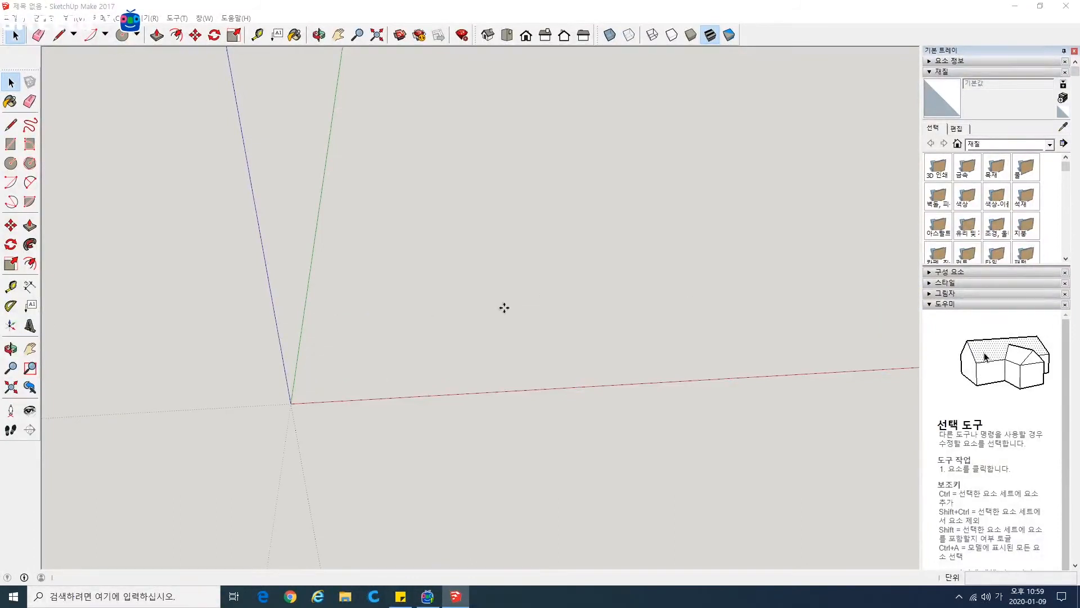
# Create a flat, unextruded 3D text object reading "3D" and place it at the axes origin.
pyautogui.write('3ㅇ')
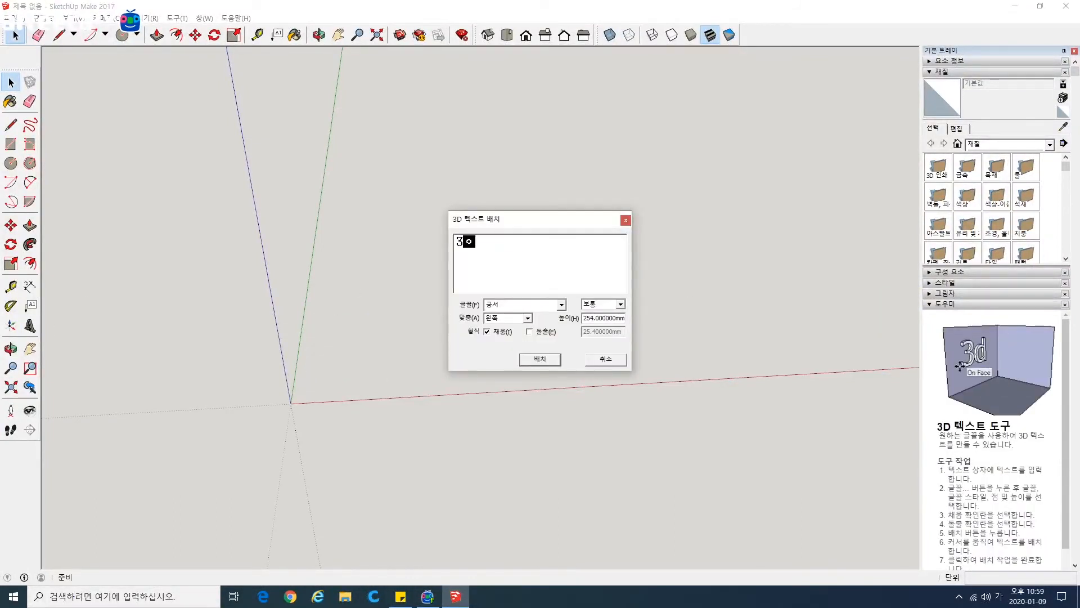
pyautogui.press('BackSpace')
pyautogui.press('Hangul')
pyautogui.write('D')
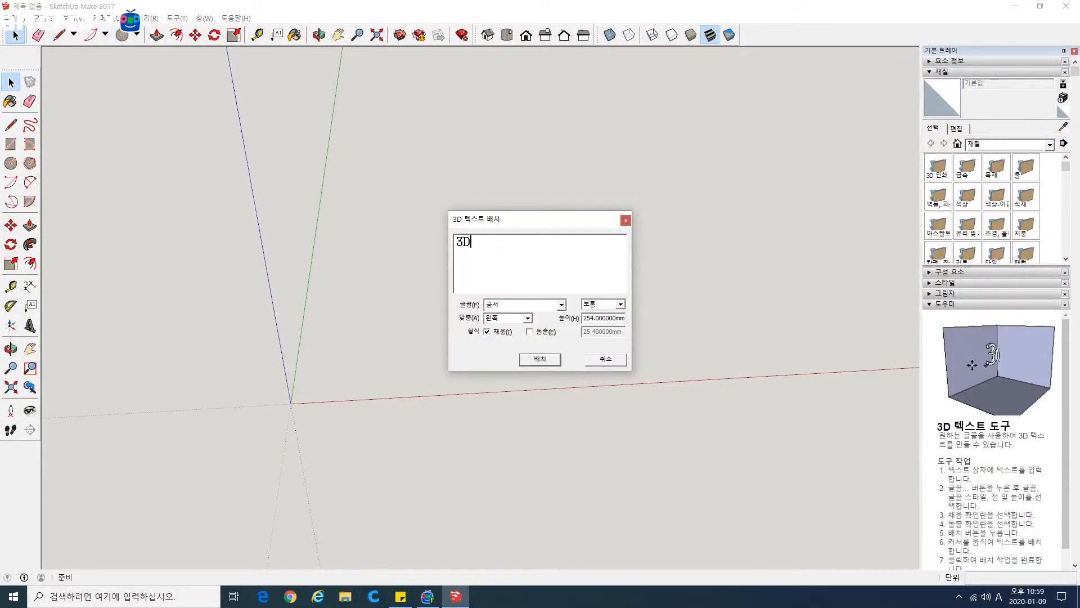
pyautogui.click(540, 362)
pyautogui.click(292, 401)
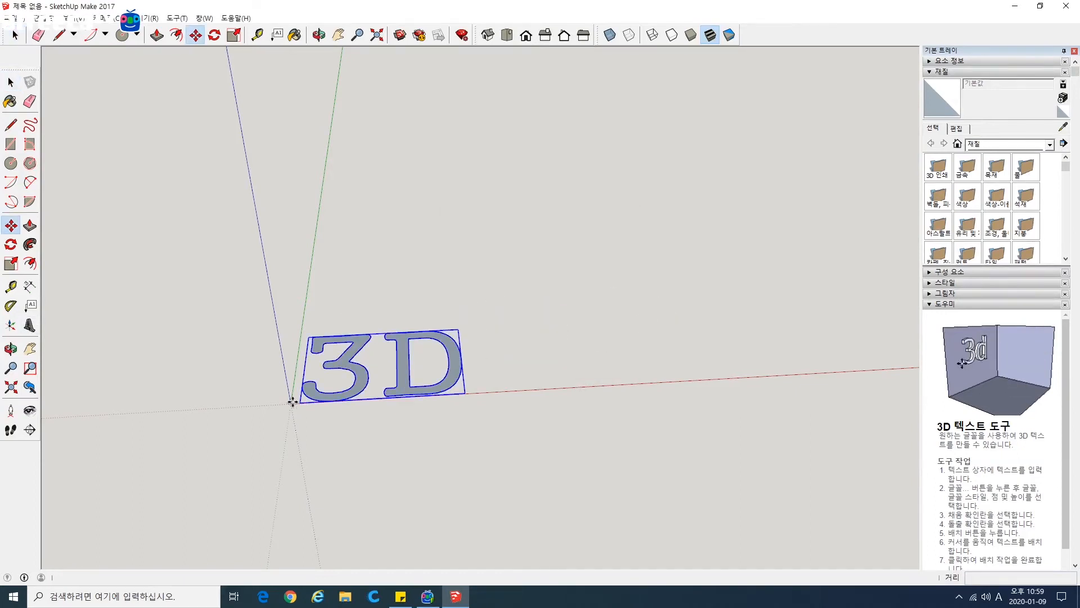
# Draw a 45-degree arc centred on the origin, starting on the green axis and rising in the vertical plane.
pyautogui.moveTo(301, 338); pyautogui.dragTo(278, 336, button='middle')
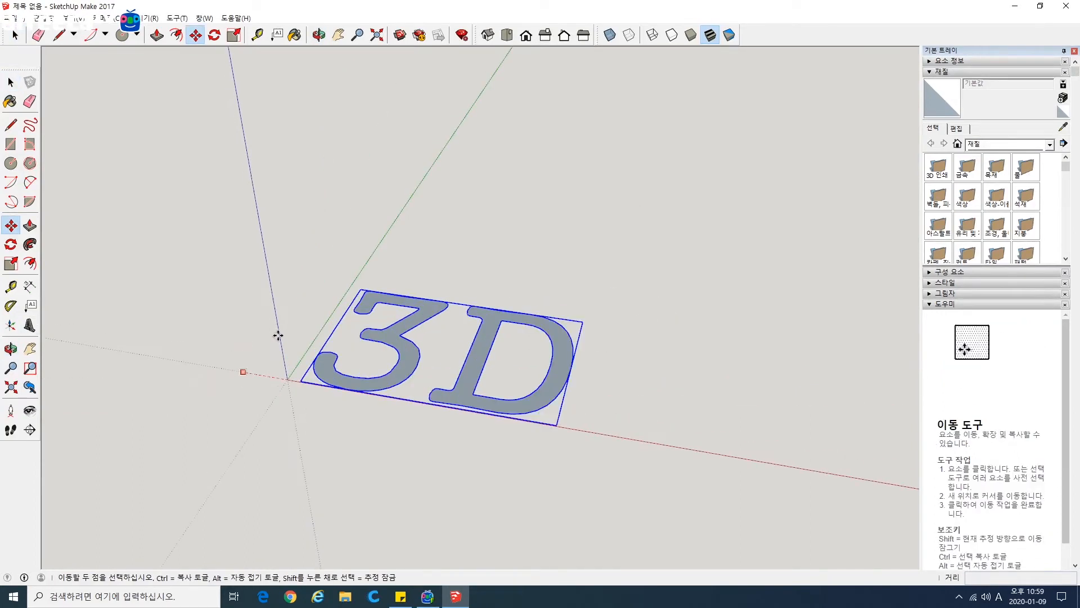
pyautogui.scroll(1, 335, 358)
pyautogui.keyDown('shift'); pyautogui.moveTo(335, 358); pyautogui.dragTo(295, 348, button='middle'); pyautogui.keyUp('shift')
pyautogui.scroll(2, 294, 348)
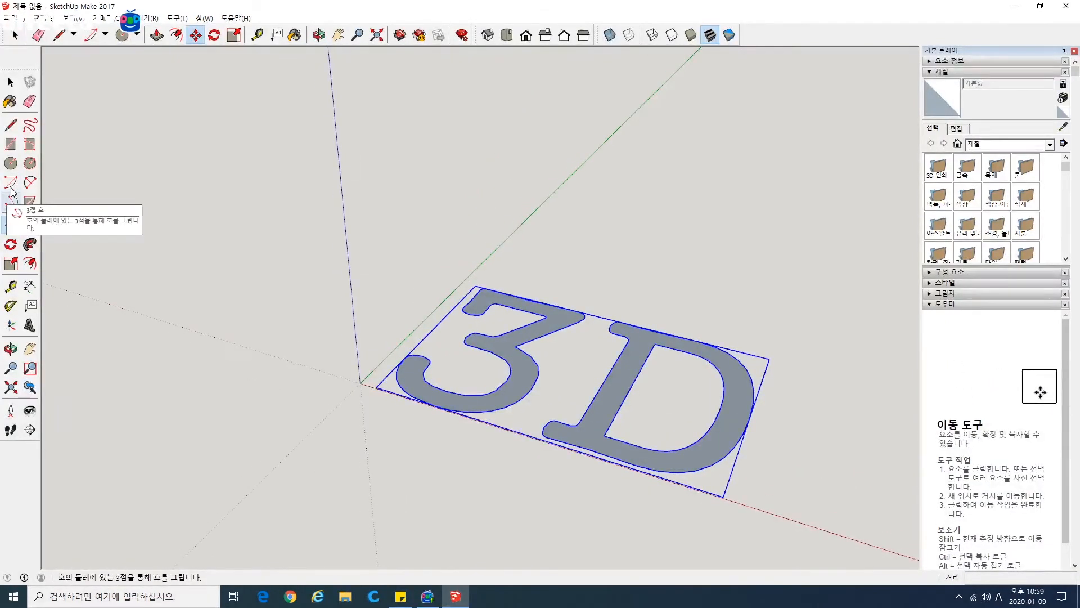
pyautogui.click(11, 183)
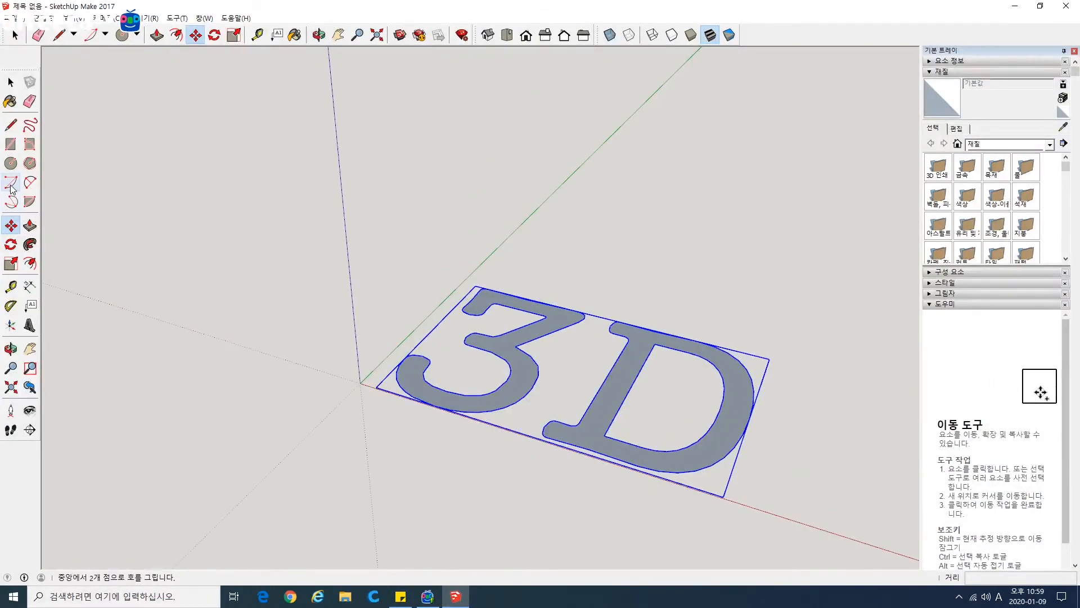
pyautogui.click(360, 383)
pyautogui.click(448, 296)
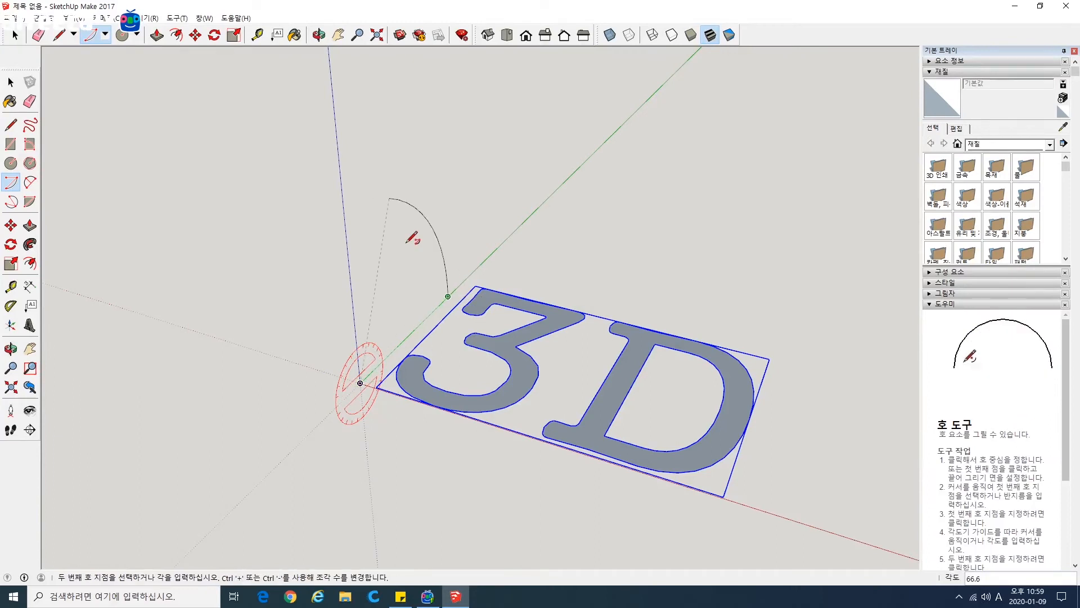
pyautogui.write('45')
pyautogui.press('Return')
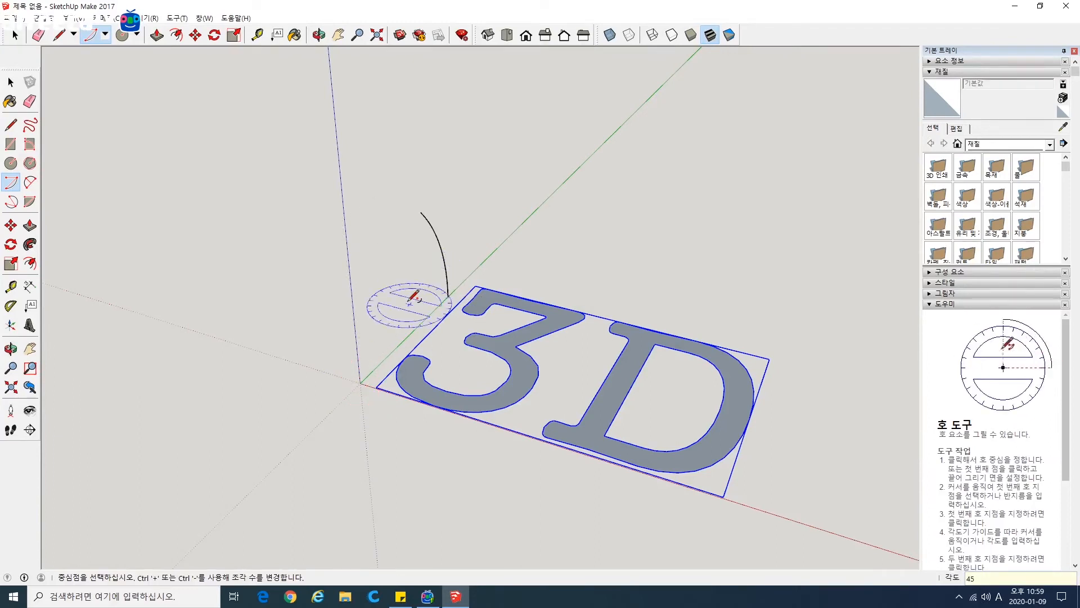
pyautogui.press('space')
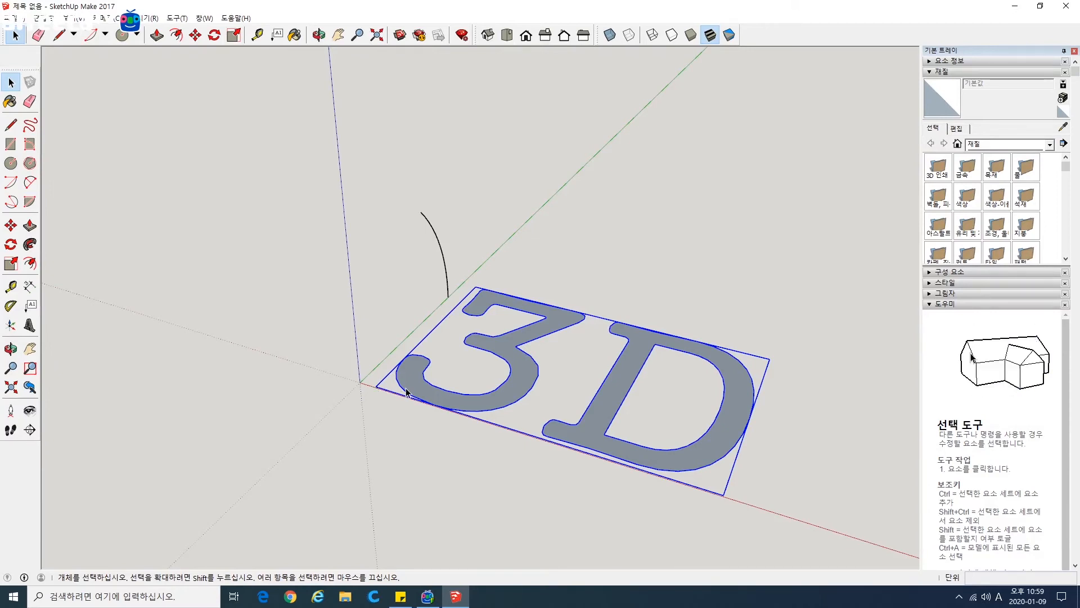
# Explode the "3D" text component and select the 3 and D faces individually to check that they are separate.
pyautogui.rightClick(497, 350)
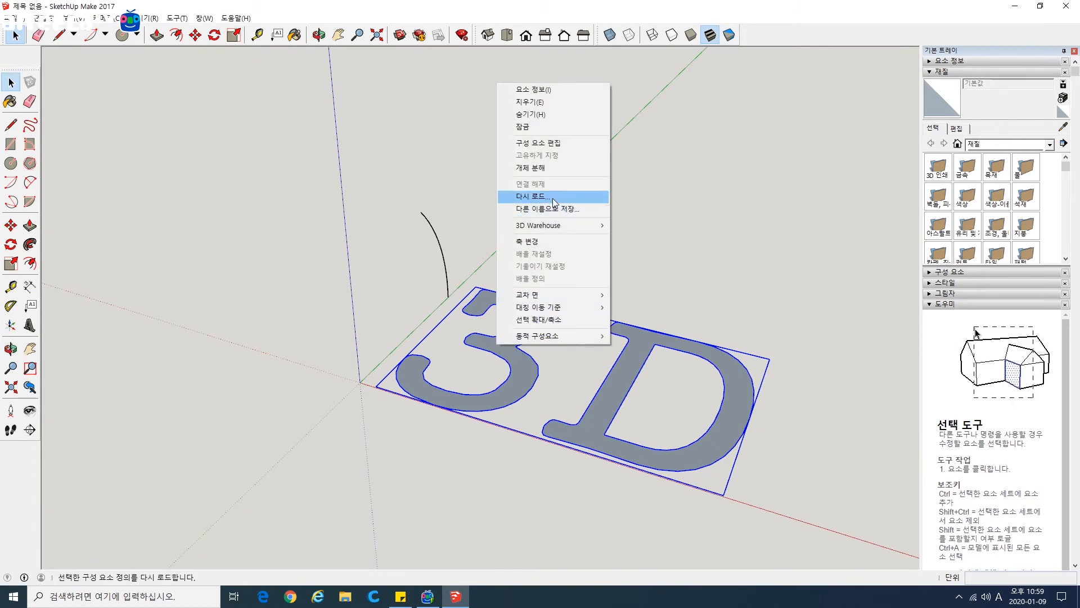
pyautogui.click(545, 171)
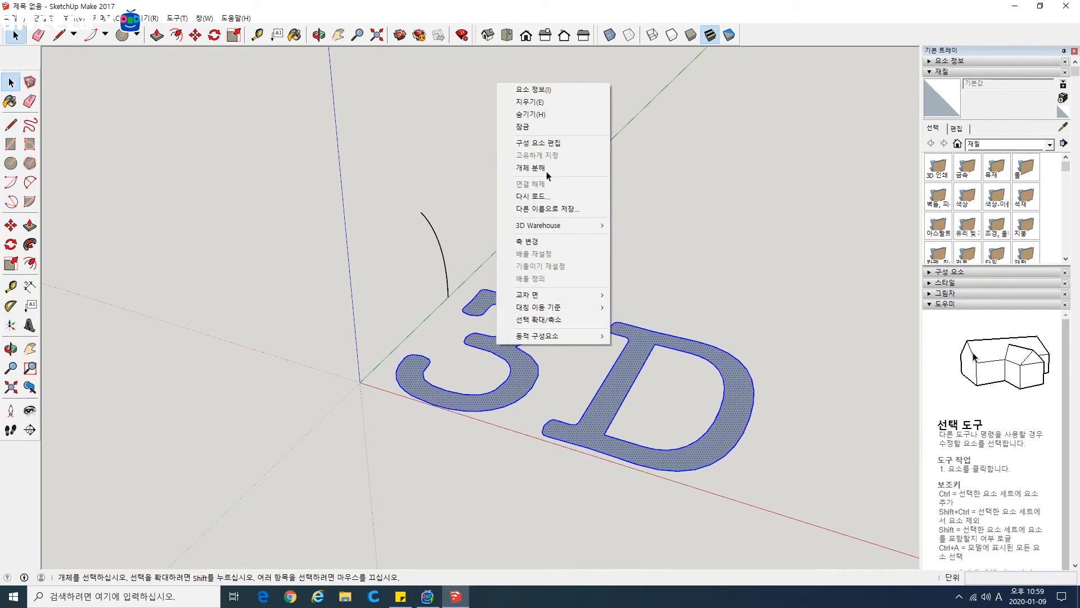
pyautogui.click(561, 319)
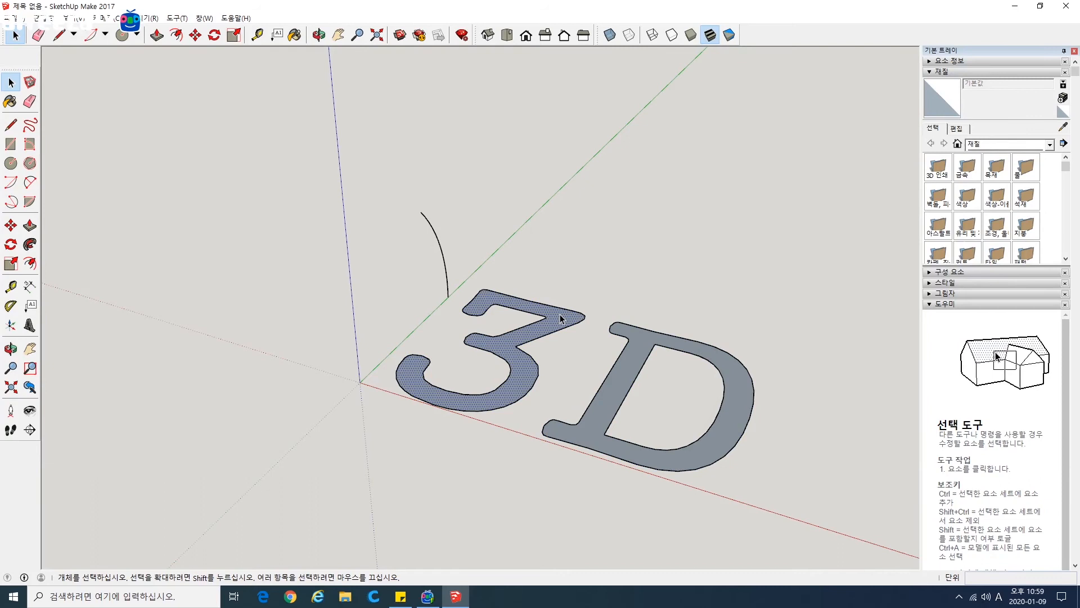
pyautogui.click(633, 340)
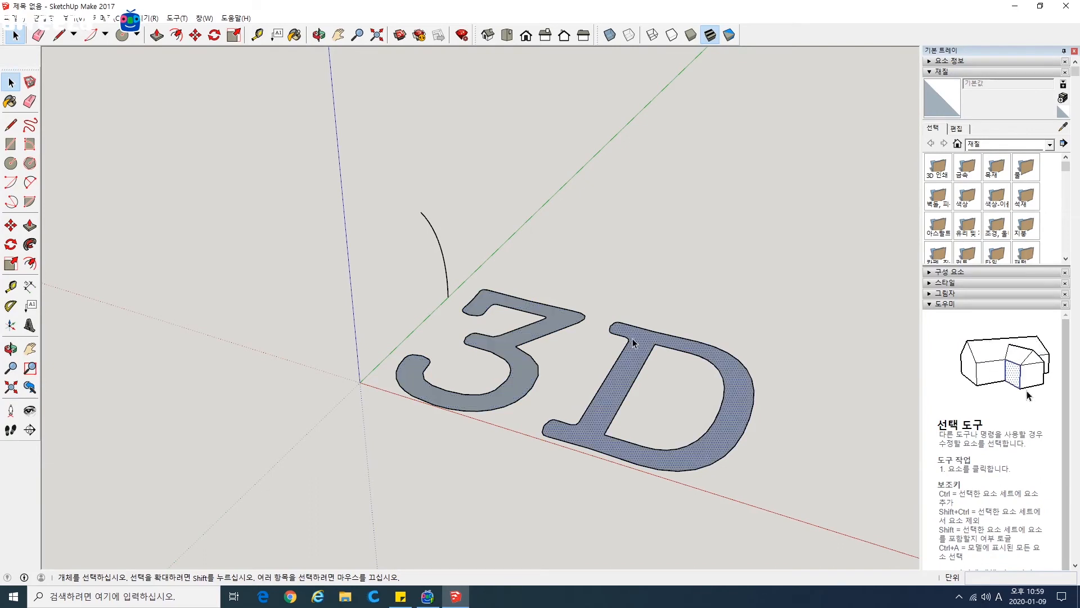
pyautogui.click(554, 319)
pyautogui.click(574, 444)
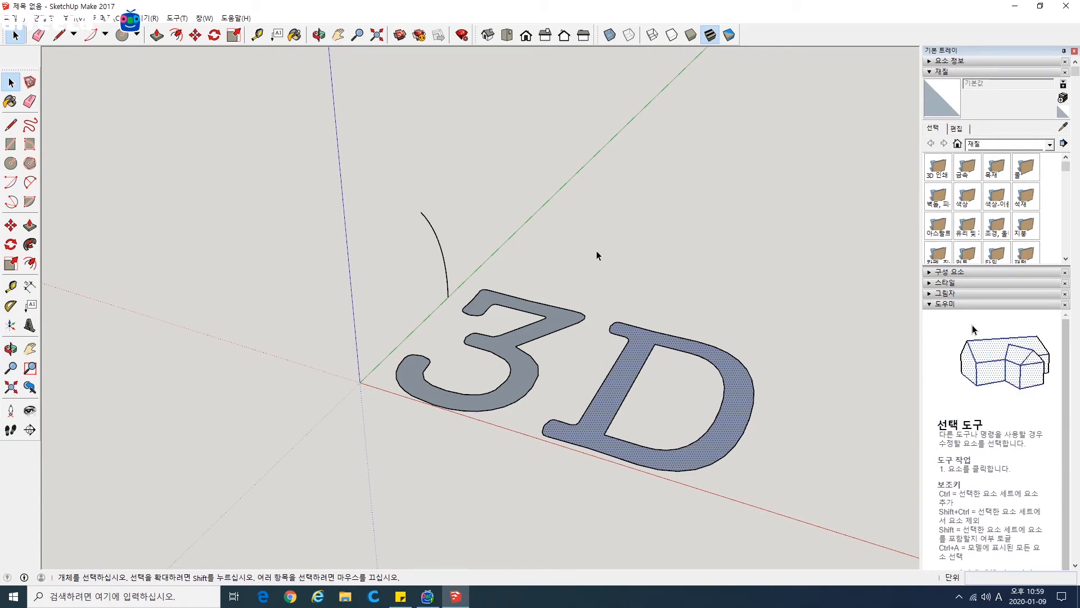
# Sweep the face of the 3 along the arc with Follow Me and inspect the curved solid.
pyautogui.moveTo(596, 251); pyautogui.dragTo(522, 298, button='middle')
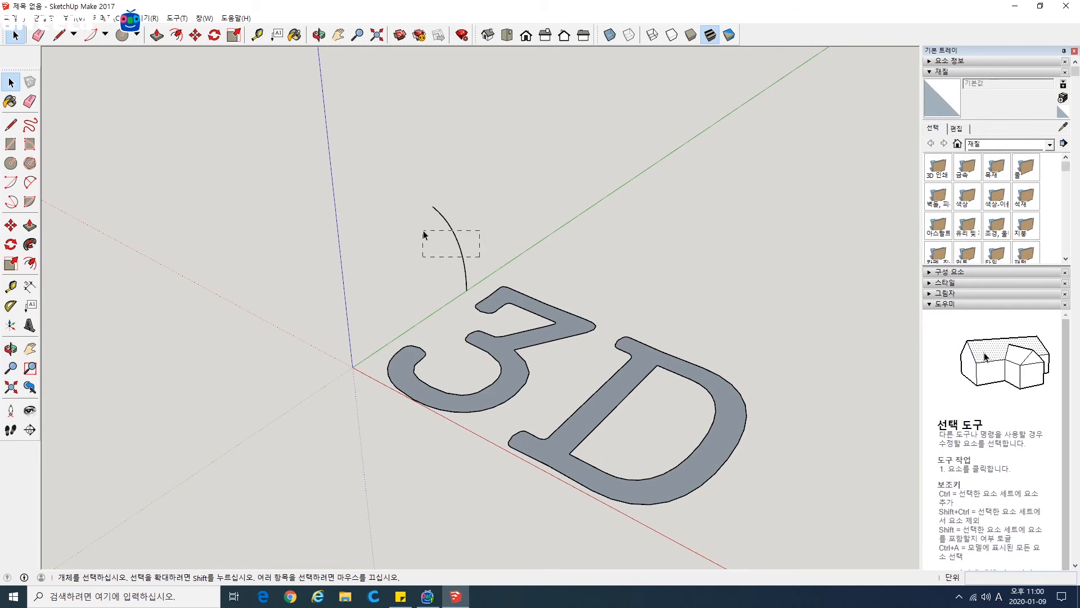
pyautogui.click(30, 244)
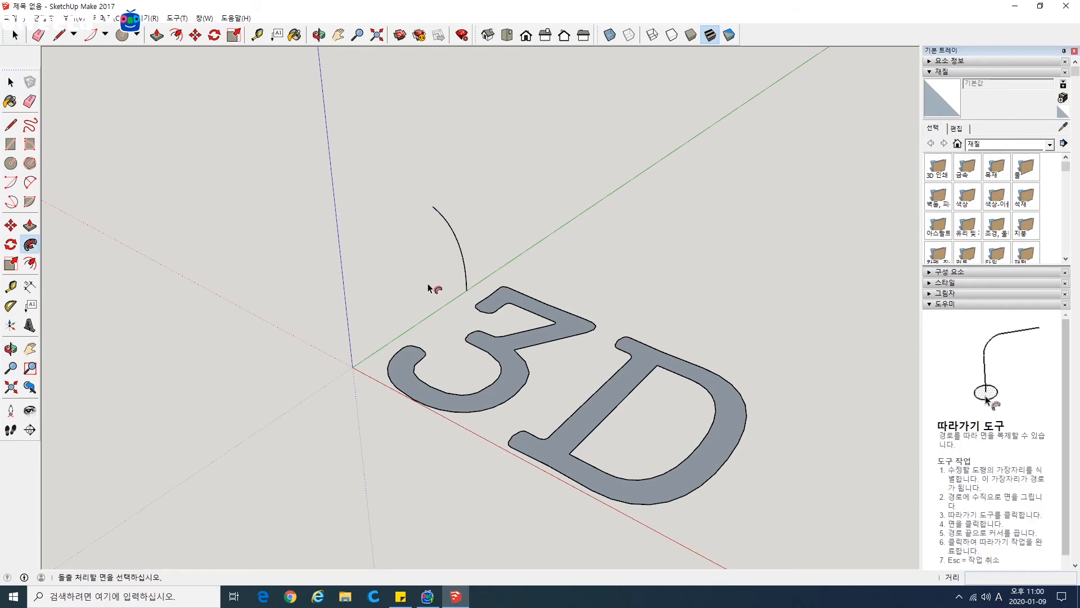
pyautogui.click(506, 300)
pyautogui.press('o')
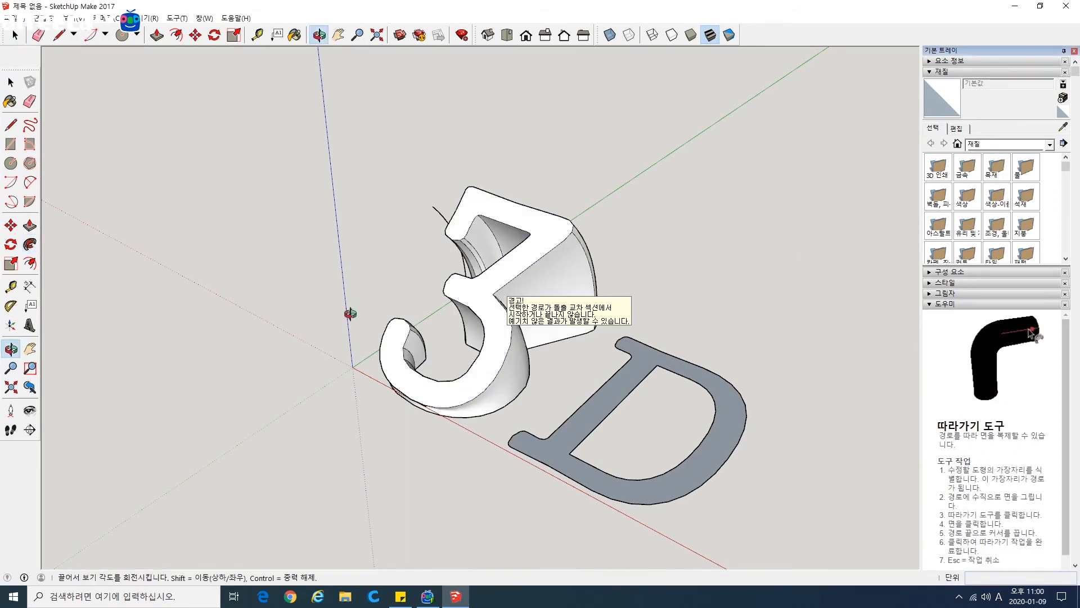
pyautogui.moveTo(349, 314); pyautogui.dragTo(517, 363)
pyautogui.moveTo(518, 363); pyautogui.dragTo(605, 360, button='middle')
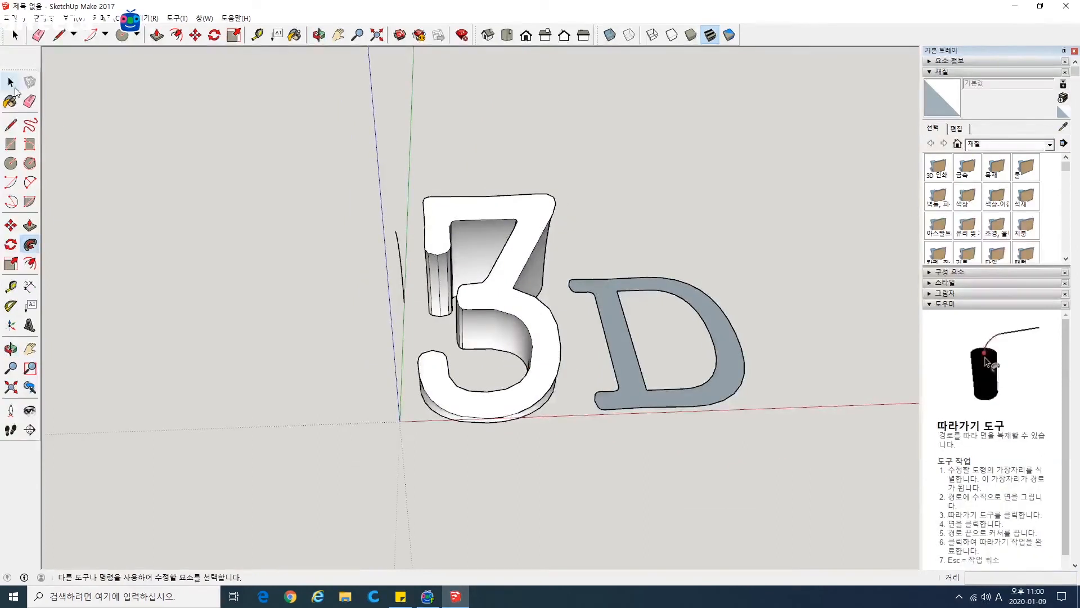
# Sweep the face of the D along the same arc with Follow Me and delete the arc.
pyautogui.click(11, 82)
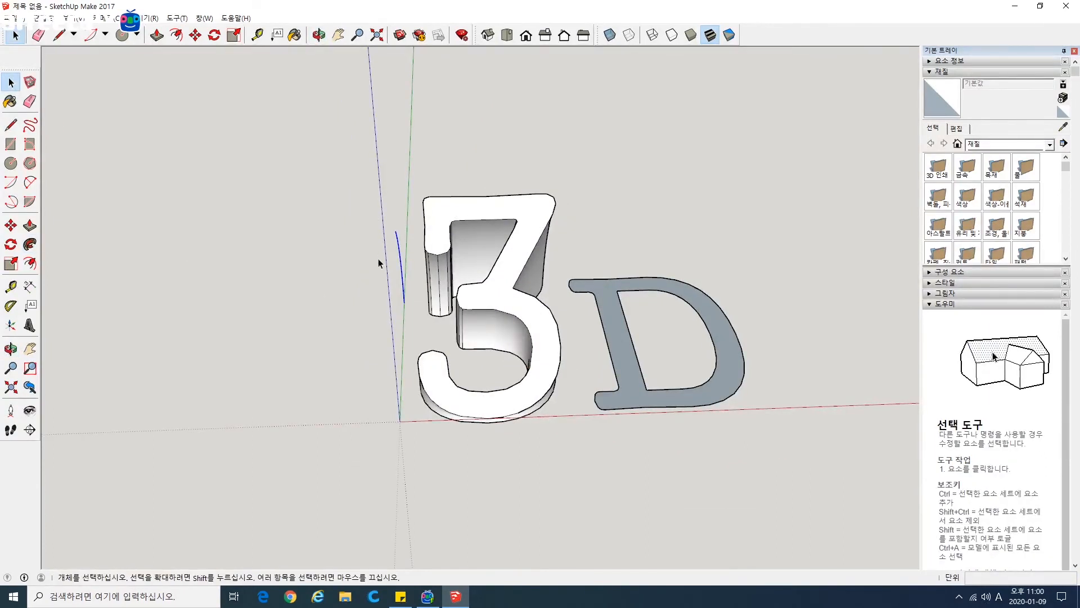
pyautogui.moveTo(378, 258); pyautogui.dragTo(293, 338, button='middle')
pyautogui.click(30, 244)
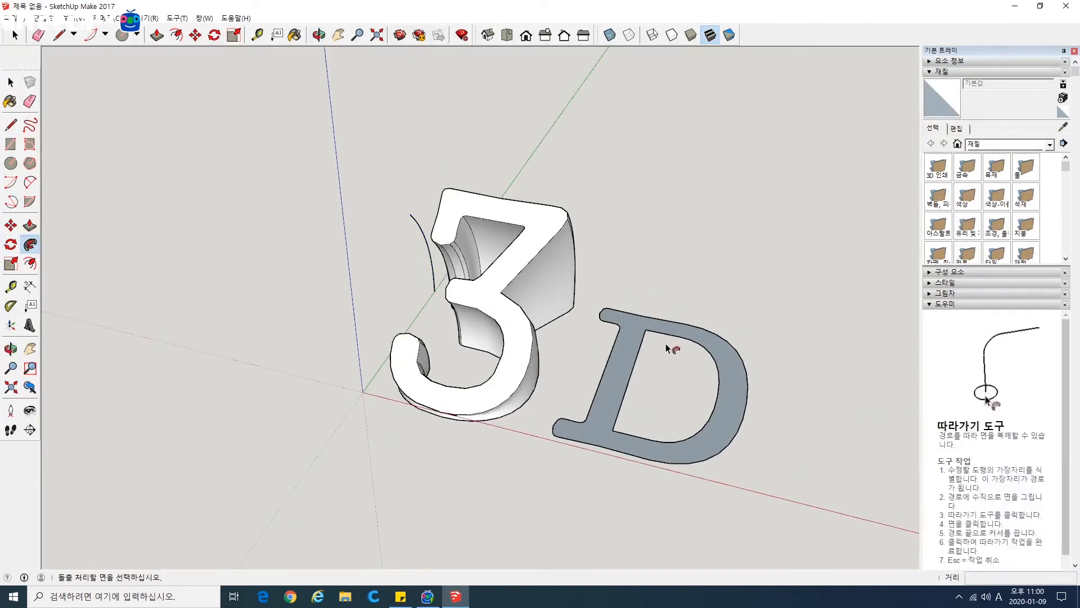
pyautogui.click(633, 351)
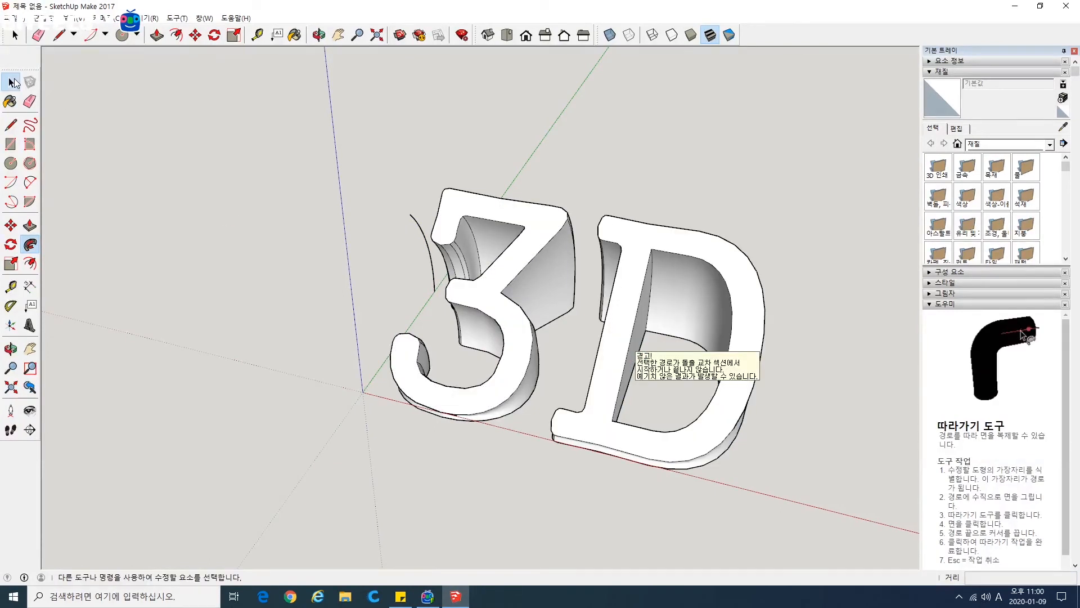
pyautogui.click(13, 83)
# Draw a rectangle of about 375 by 290 mm on the ground plane from the origin, beneath both letters.
pyautogui.moveTo(208, 260); pyautogui.dragTo(495, 441, button='middle')
pyautogui.click(11, 144)
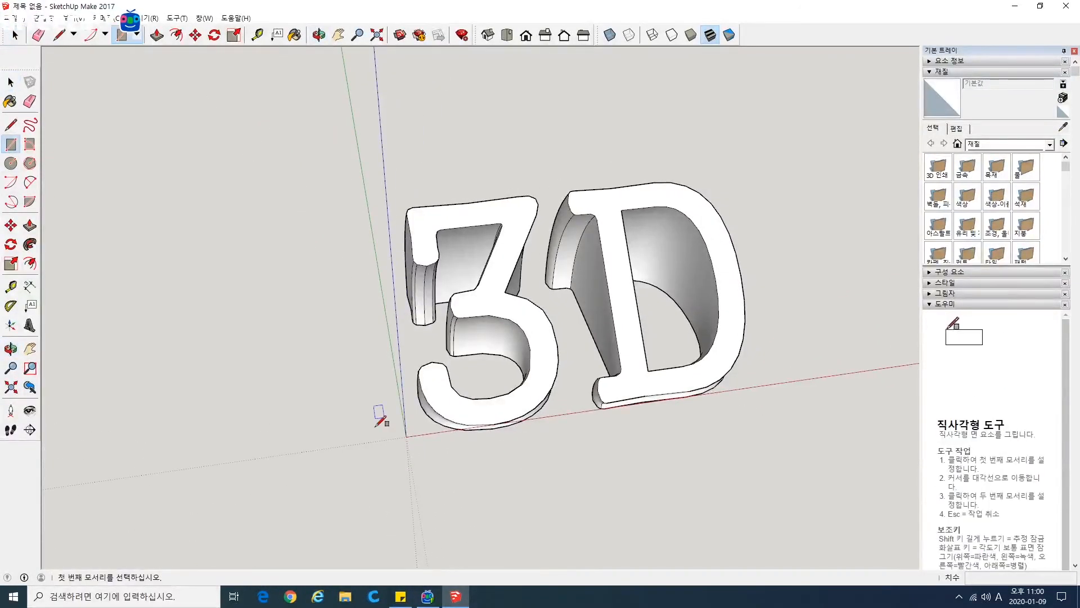
pyautogui.click(407, 436)
pyautogui.moveTo(726, 180); pyautogui.dragTo(737, 393, button='middle')
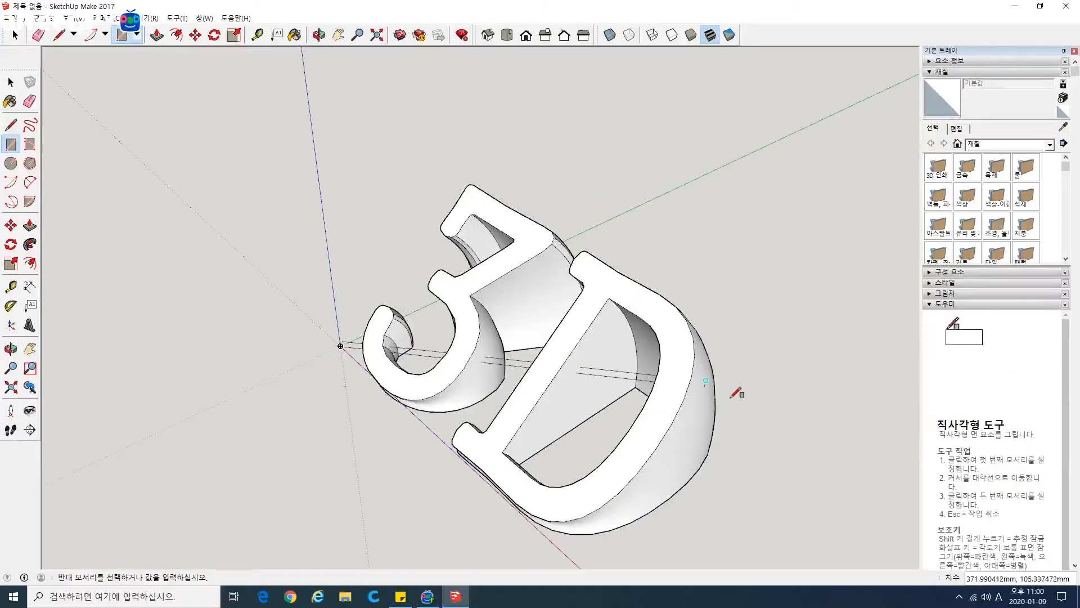
pyautogui.click(805, 416)
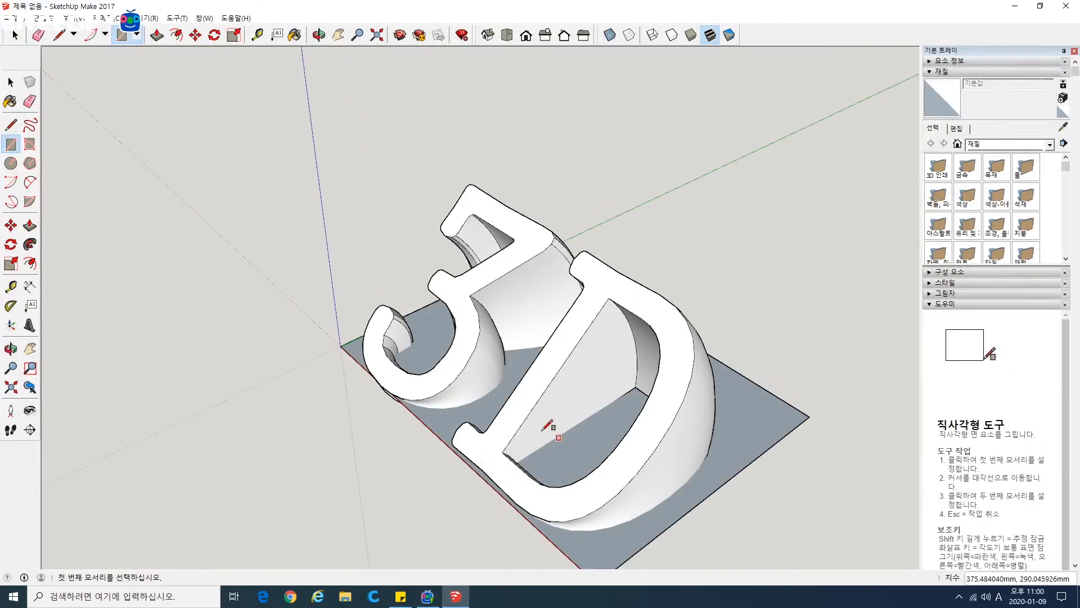
# Undo the base rectangle, select both the 3 and D solids, and combine them into one group.
pyautogui.hotkey('ctrl', 'z')
pyautogui.moveTo(545, 425); pyautogui.dragTo(459, 415, button='middle')
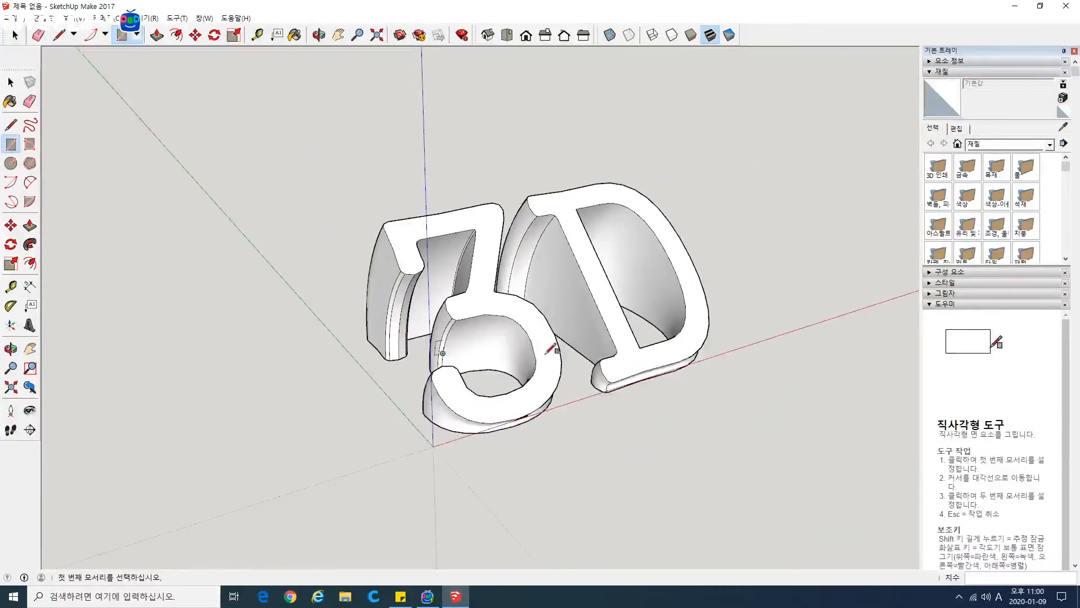
pyautogui.press('space')
pyautogui.moveTo(557, 360); pyautogui.dragTo(536, 296, button='middle')
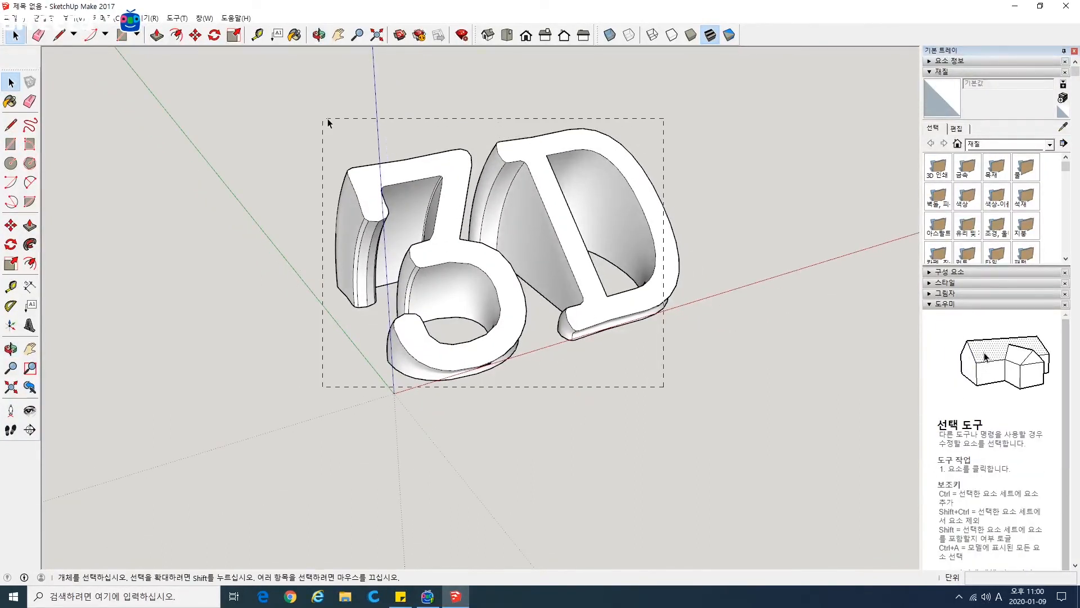
pyautogui.moveTo(328, 120); pyautogui.dragTo(326, 119)
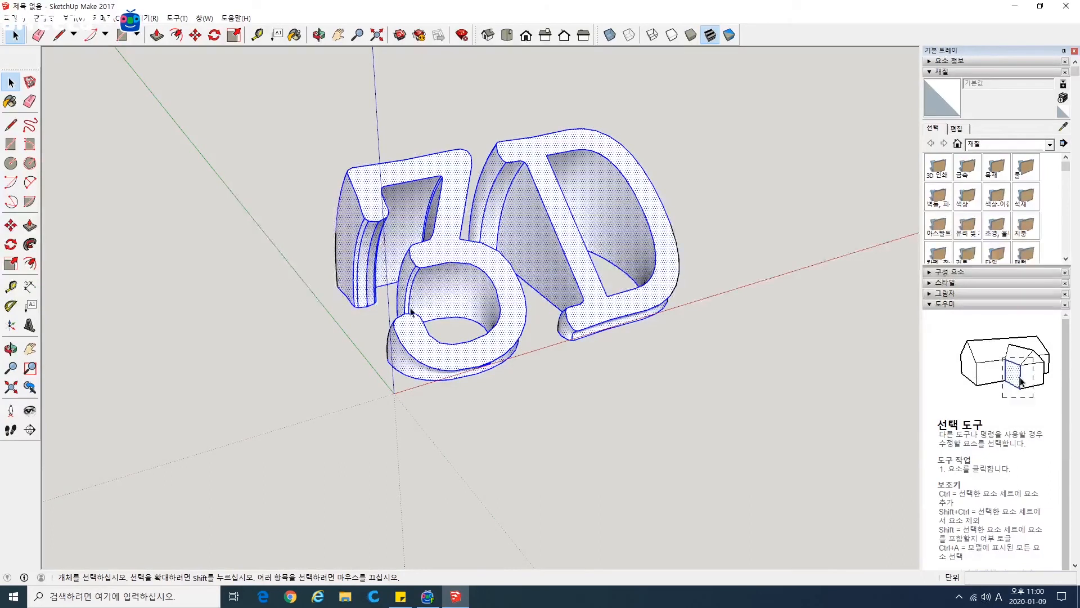
pyautogui.moveTo(253, 109); pyautogui.dragTo(745, 427)
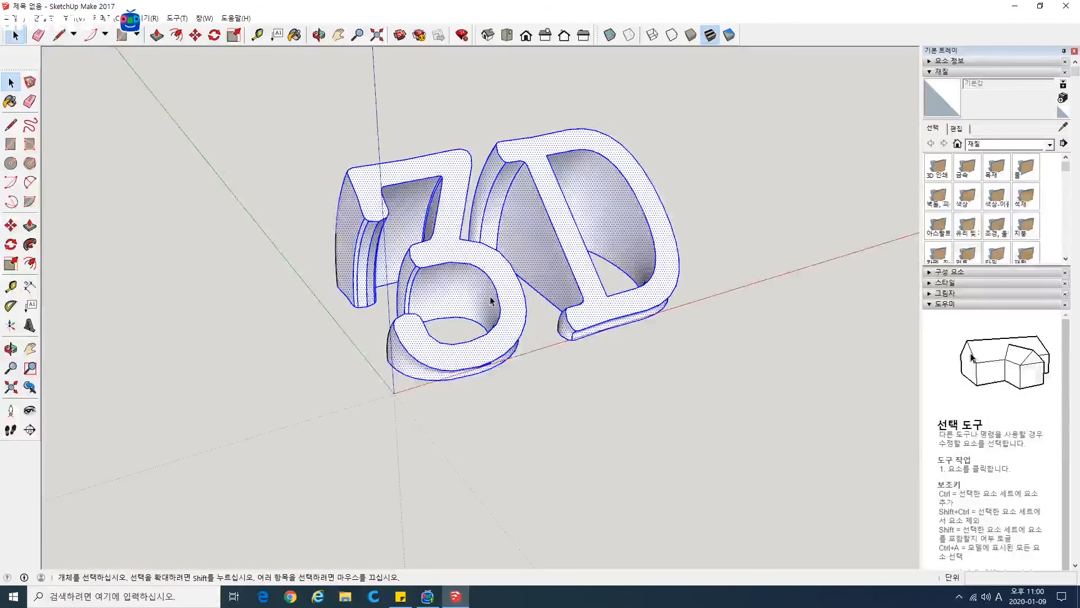
pyautogui.rightClick(445, 253)
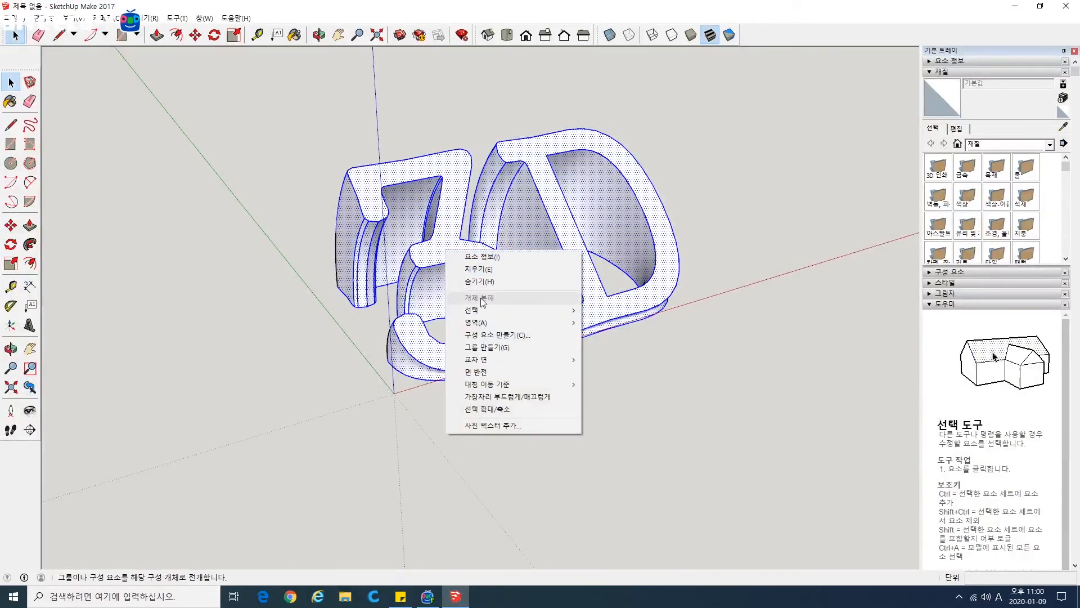
pyautogui.click(487, 347)
pyautogui.moveTo(569, 397); pyautogui.dragTo(161, 242, button='middle')
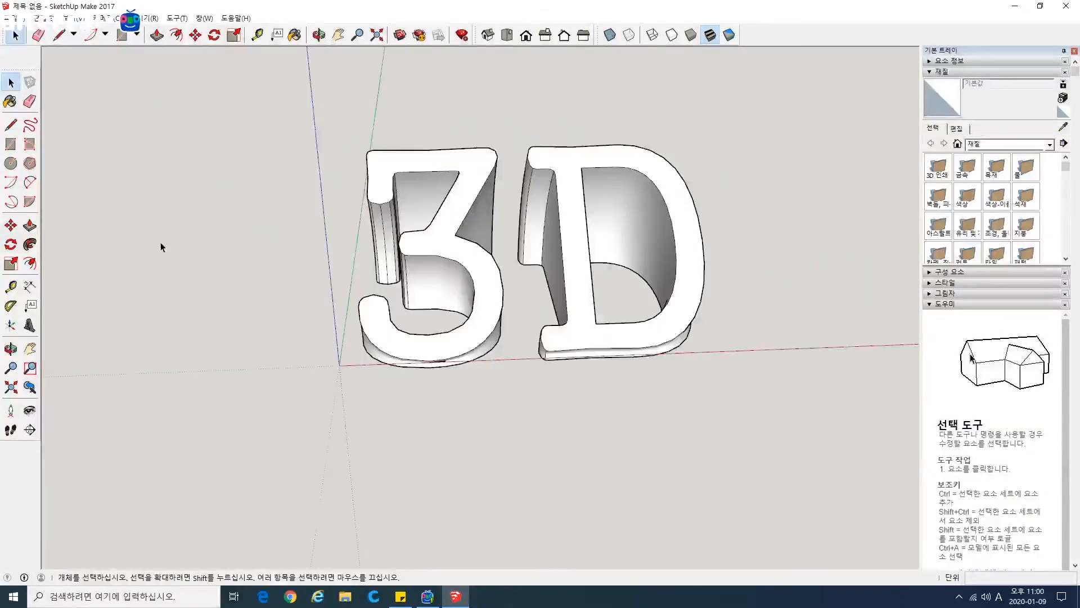
# Draw a base rectangle of about 365 by 229 mm from the origin beneath the letters and push/pull it up into a thin slab.
pyautogui.press('r')
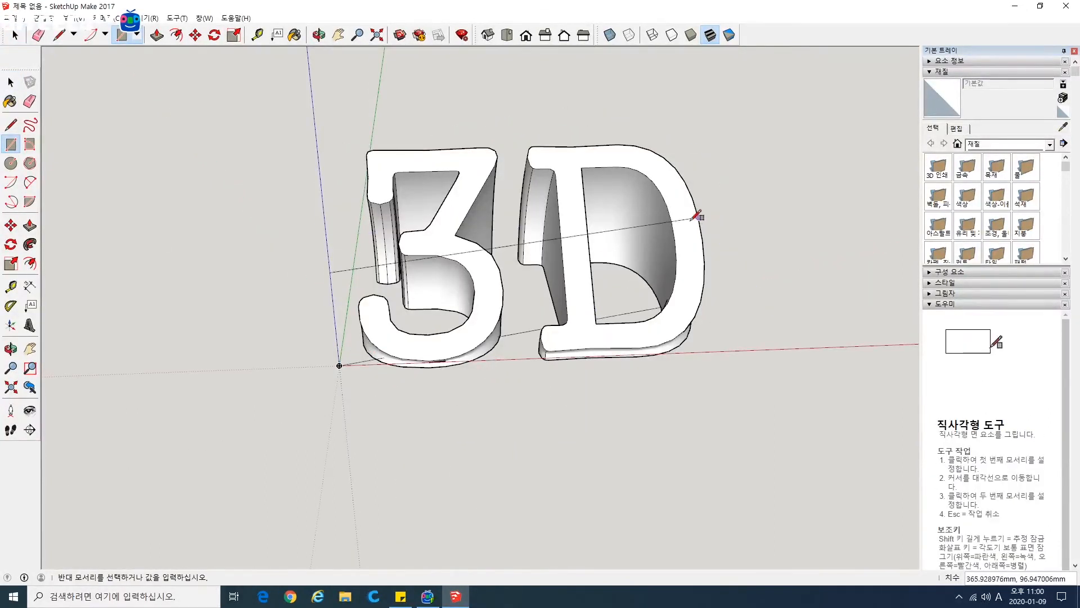
pyautogui.moveTo(591, 244); pyautogui.dragTo(749, 372, button='middle')
pyautogui.click(763, 326)
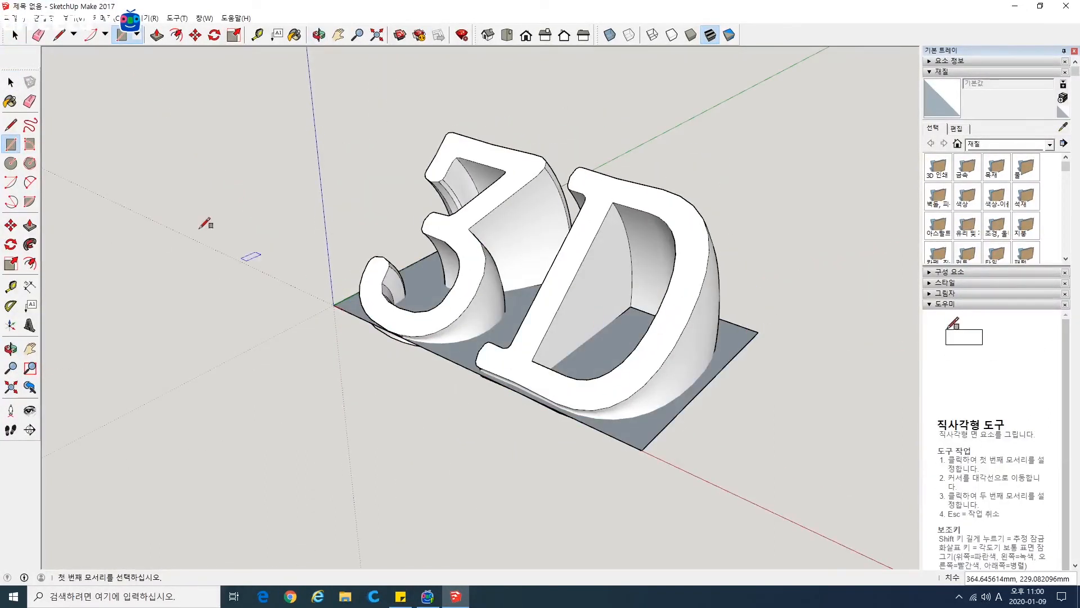
pyautogui.press('p')
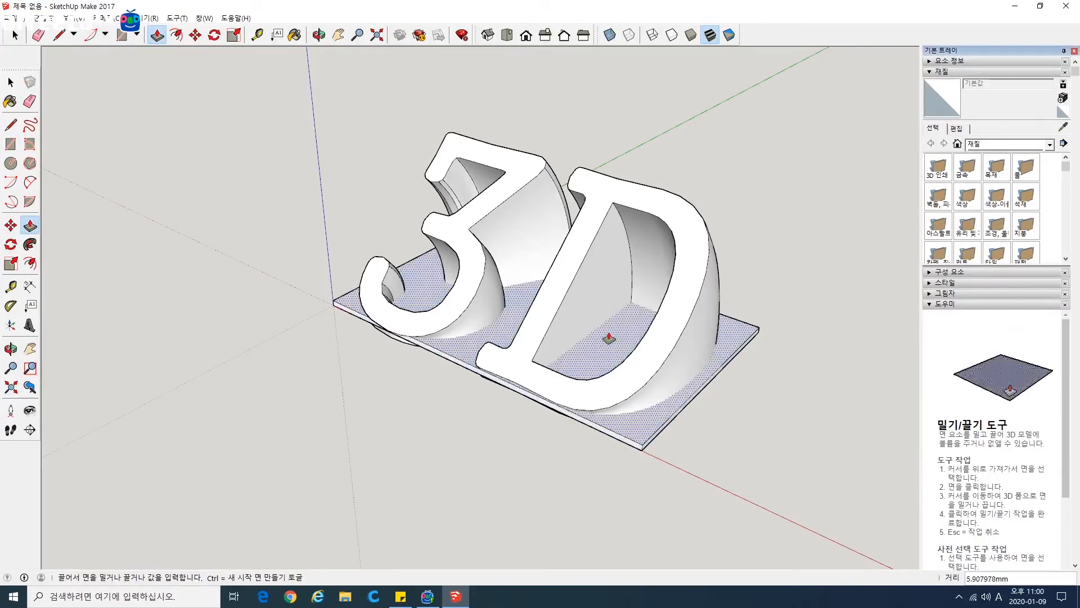
pyautogui.click(615, 337)
pyautogui.click(610, 331)
pyautogui.press('space')
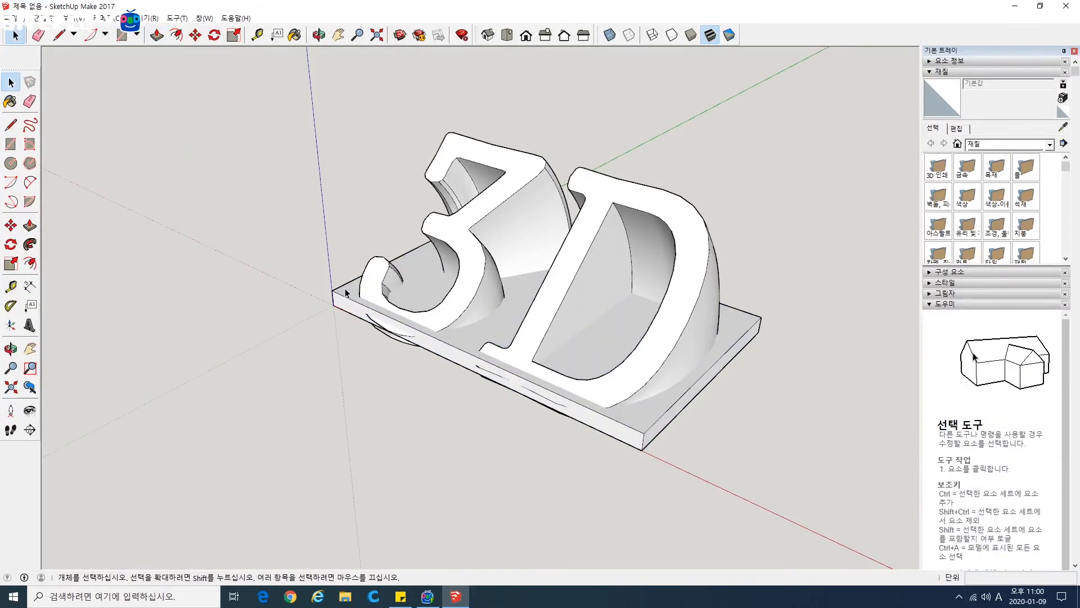
pyautogui.tripleClick(346, 292)
pyautogui.click(259, 205)
# Move the grouped 3D letters straight up about 28 mm so they sit on top of the slab.
pyautogui.click(370, 277)
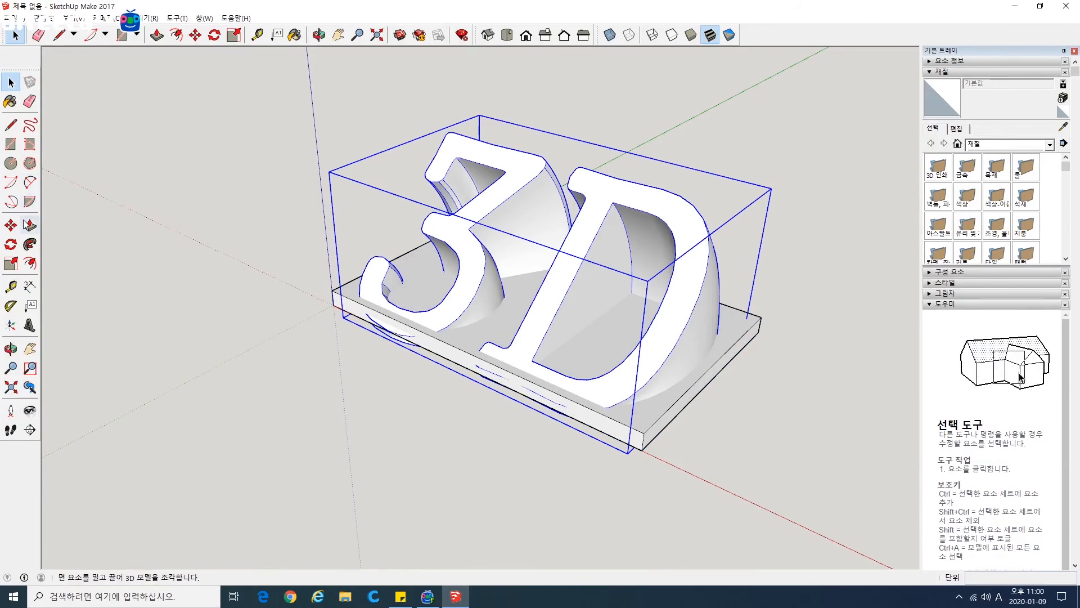
pyautogui.press('m')
pyautogui.click(459, 298)
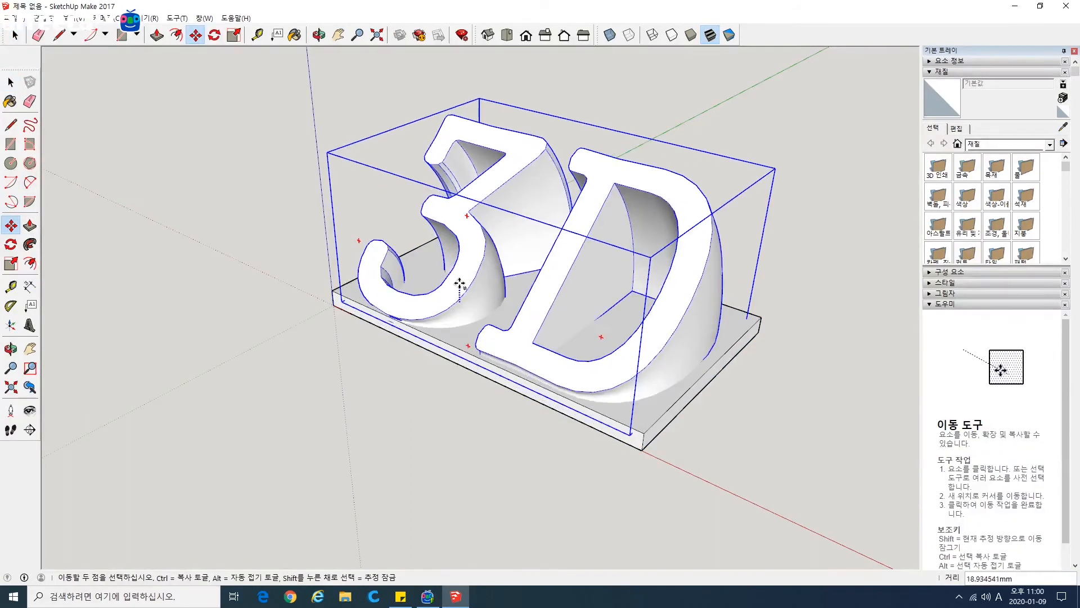
pyautogui.click(460, 278)
pyautogui.press('space')
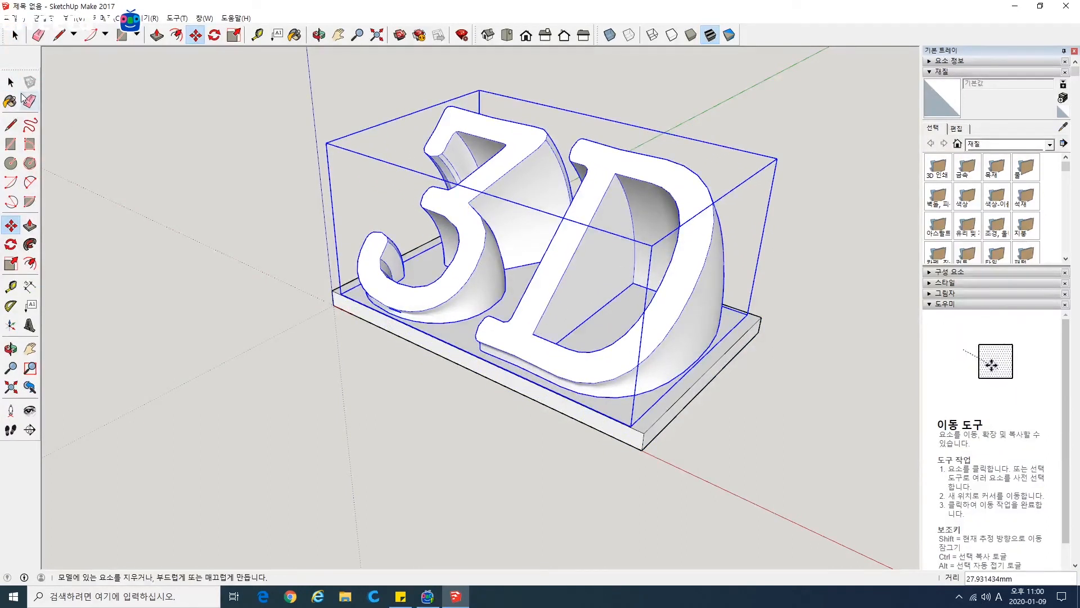
pyautogui.moveTo(167, 201); pyautogui.dragTo(556, 341, button='middle')
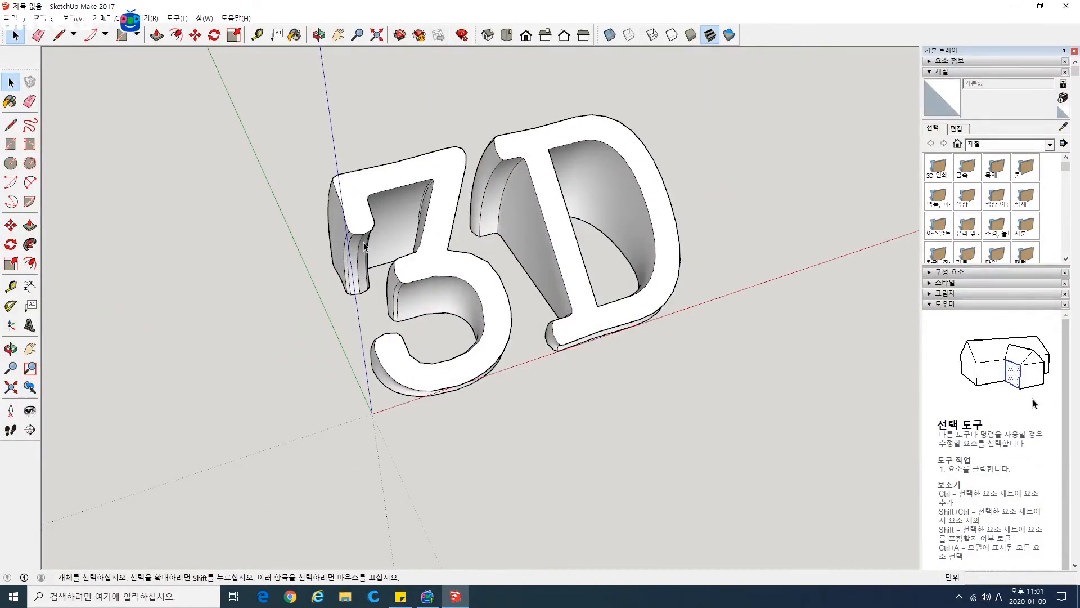
# Create 3D text reading "3" with Filled turned off and place it on the ground in front of the curved letters.
pyautogui.click(403, 253)
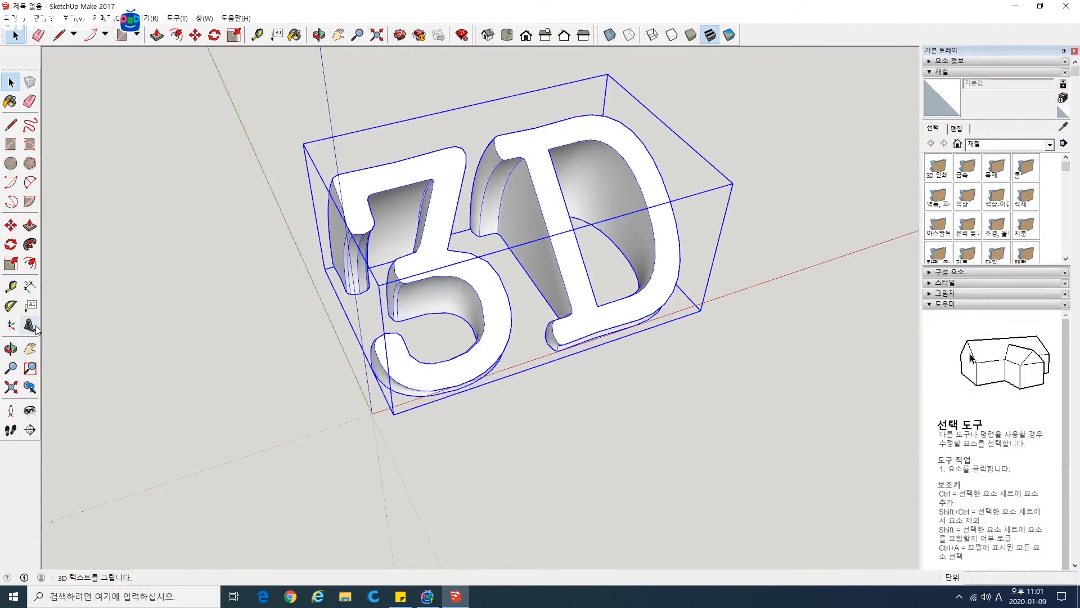
pyautogui.click(33, 327)
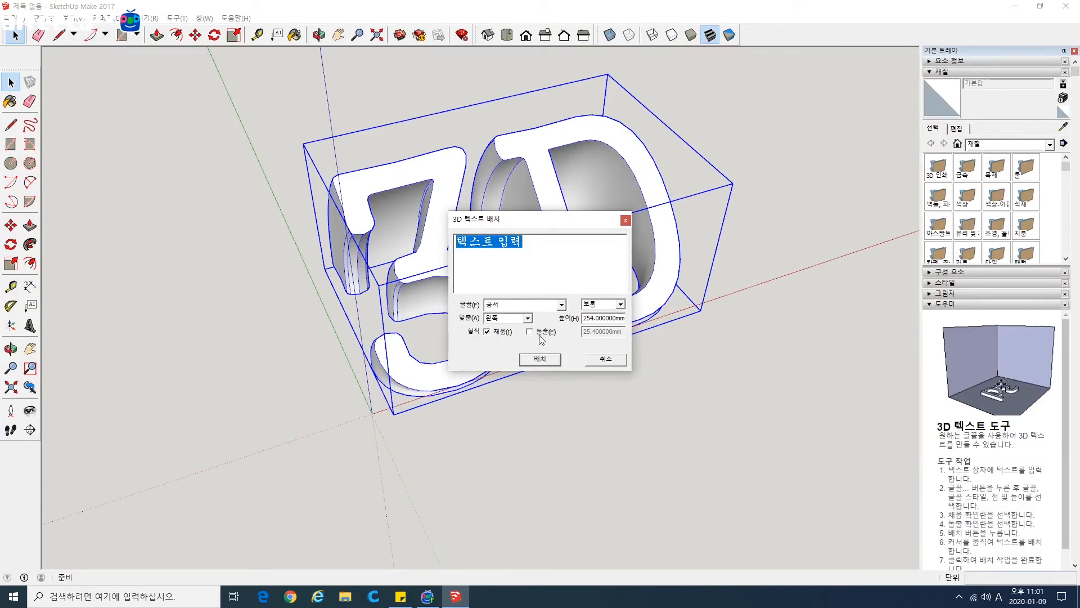
pyautogui.click(500, 332)
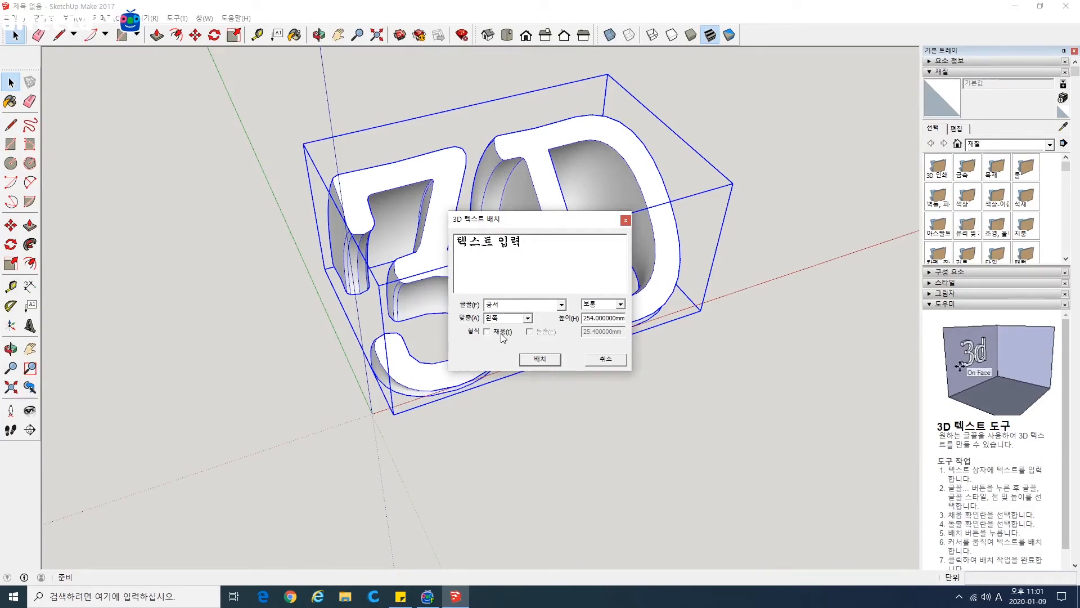
pyautogui.hotkey('ctrl', 'a')
pyautogui.write('3')
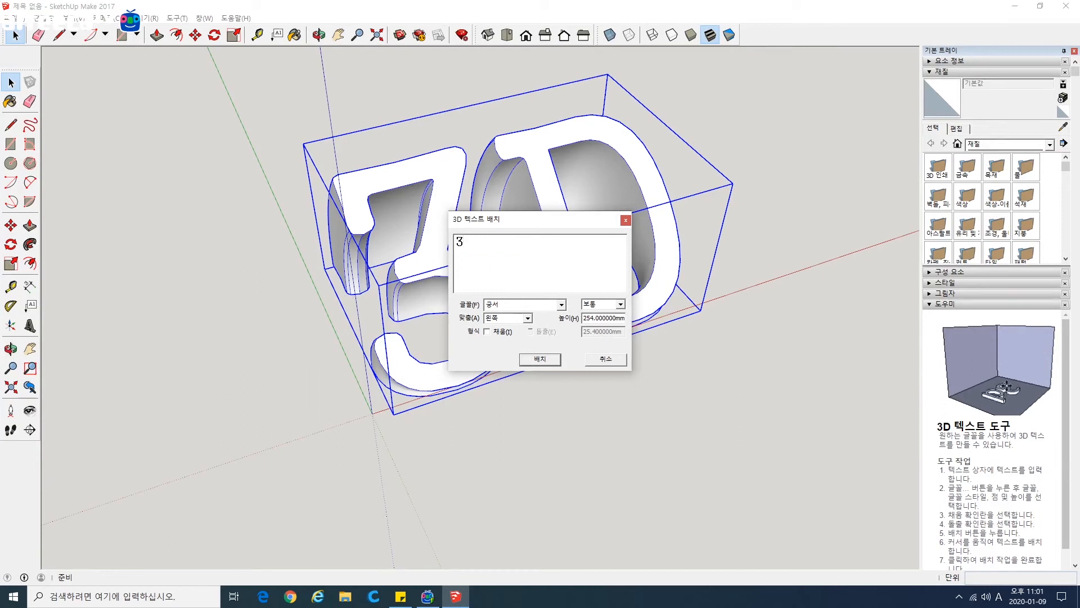
pyautogui.click(526, 359)
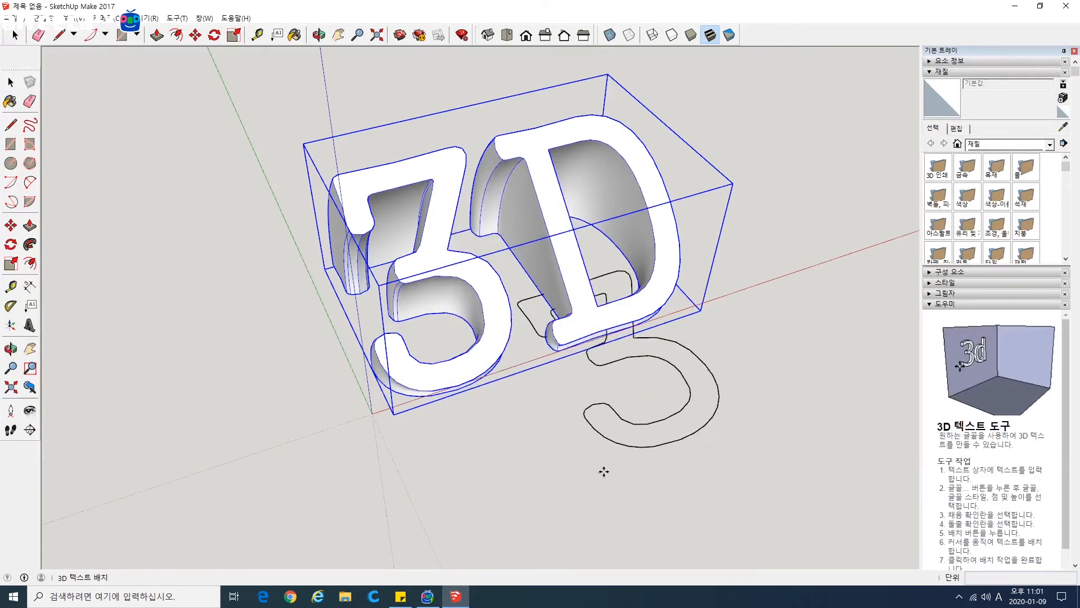
pyautogui.moveTo(660, 420); pyautogui.dragTo(467, 276, button='middle')
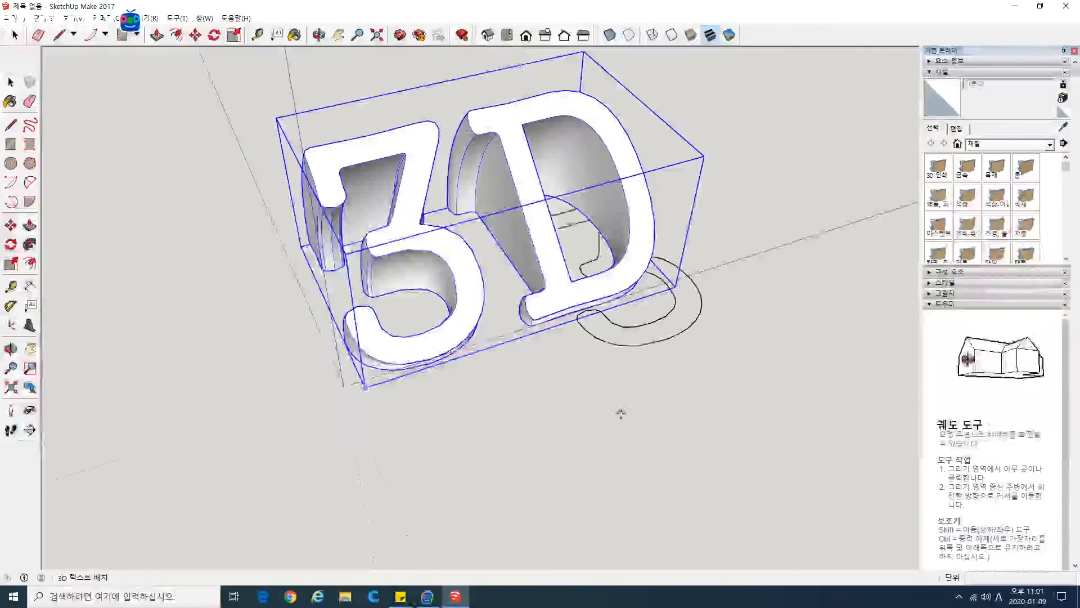
pyautogui.keyDown('shift'); pyautogui.moveTo(619, 412); pyautogui.dragTo(475, 270, button='middle'); pyautogui.keyUp('shift')
pyautogui.click(220, 396)
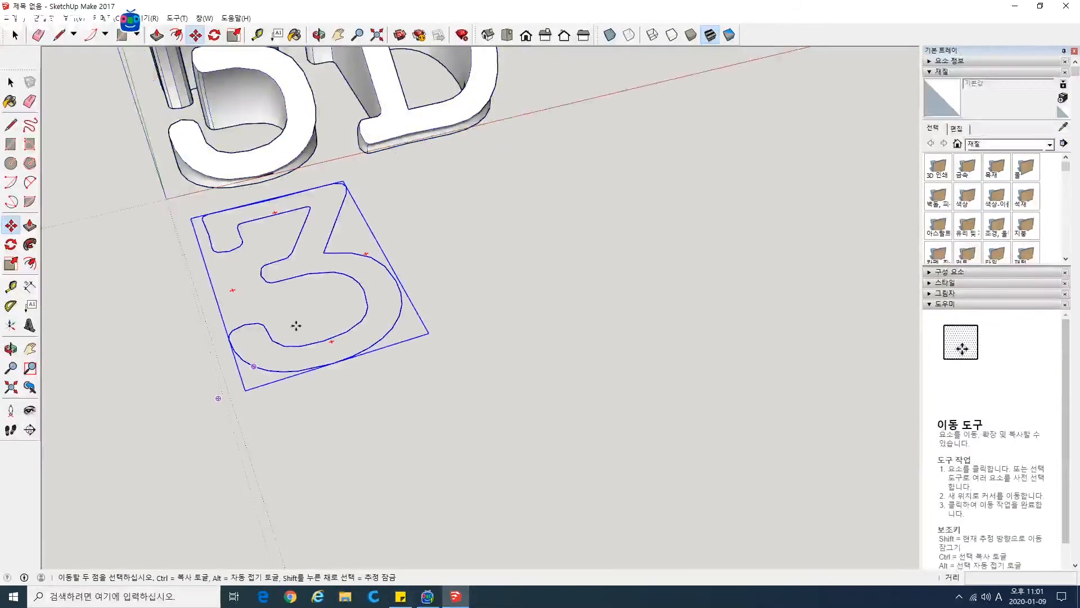
pyautogui.moveTo(409, 267); pyautogui.dragTo(585, 277, button='middle')
pyautogui.click(112, 222)
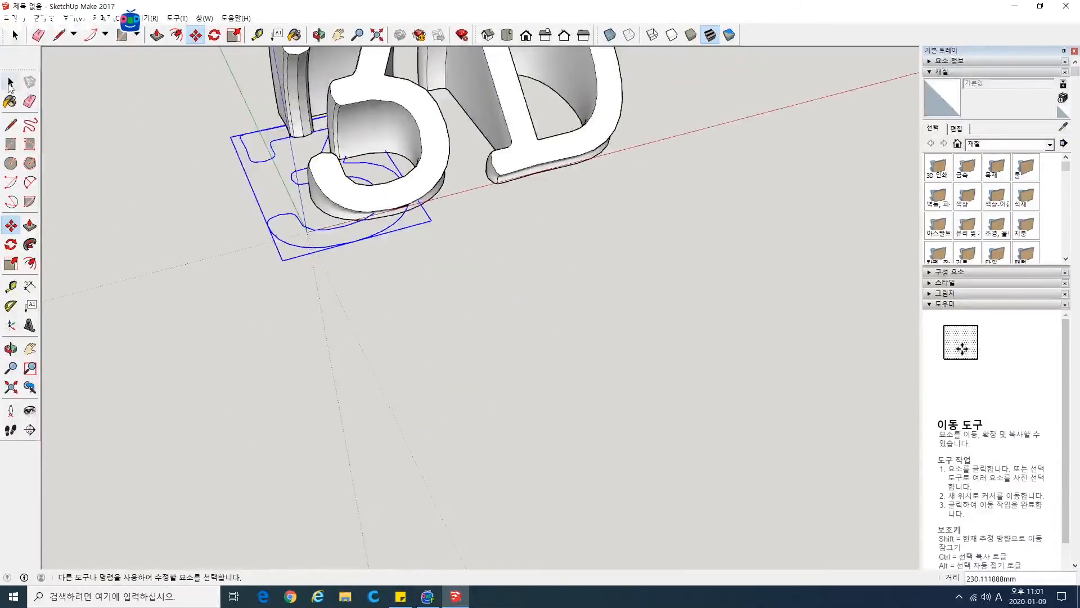
pyautogui.press('Escape')
# Deselect and reselect the outline-only 3 on the ground to check how unfilled text is built.
pyautogui.click(11, 83)
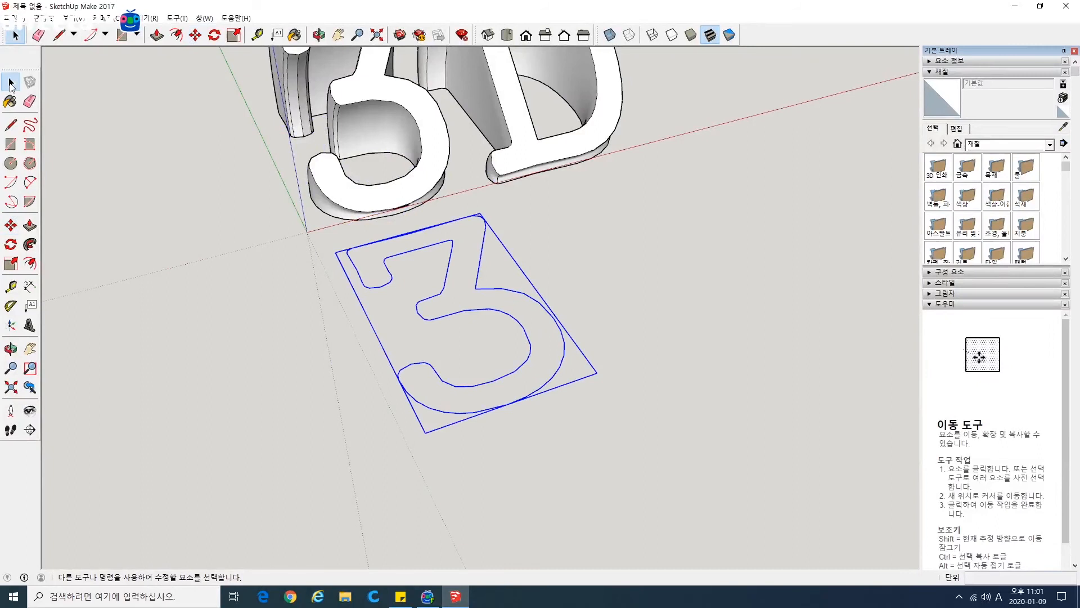
pyautogui.click(240, 278)
pyautogui.click(452, 249)
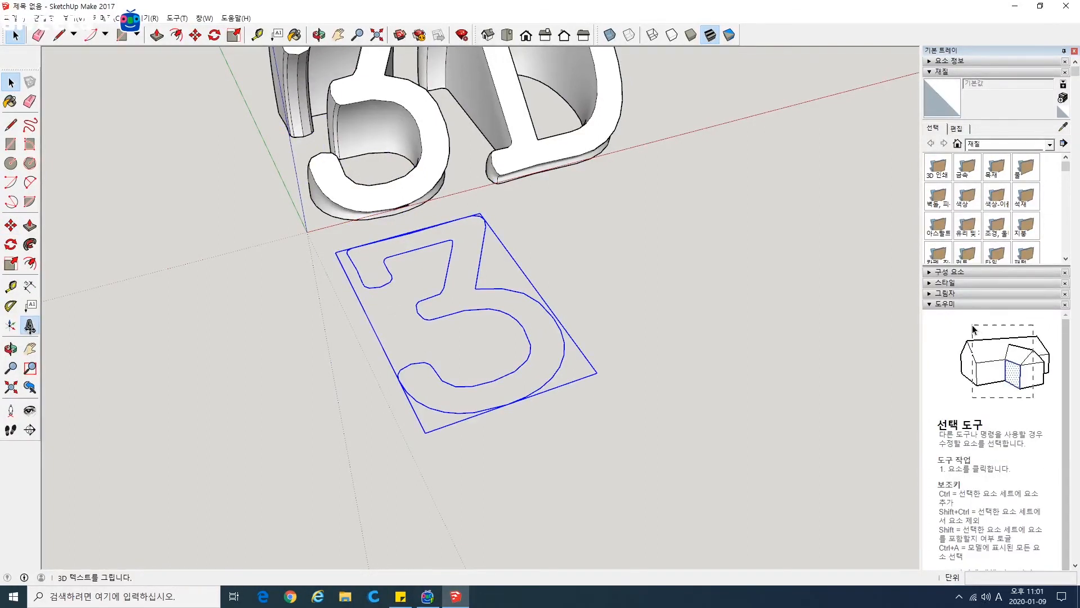
# Start another 3D text with Filled turned on, keeping left alignment (왼쪽) and the regular (보통) font style.
pyautogui.click(29, 325)
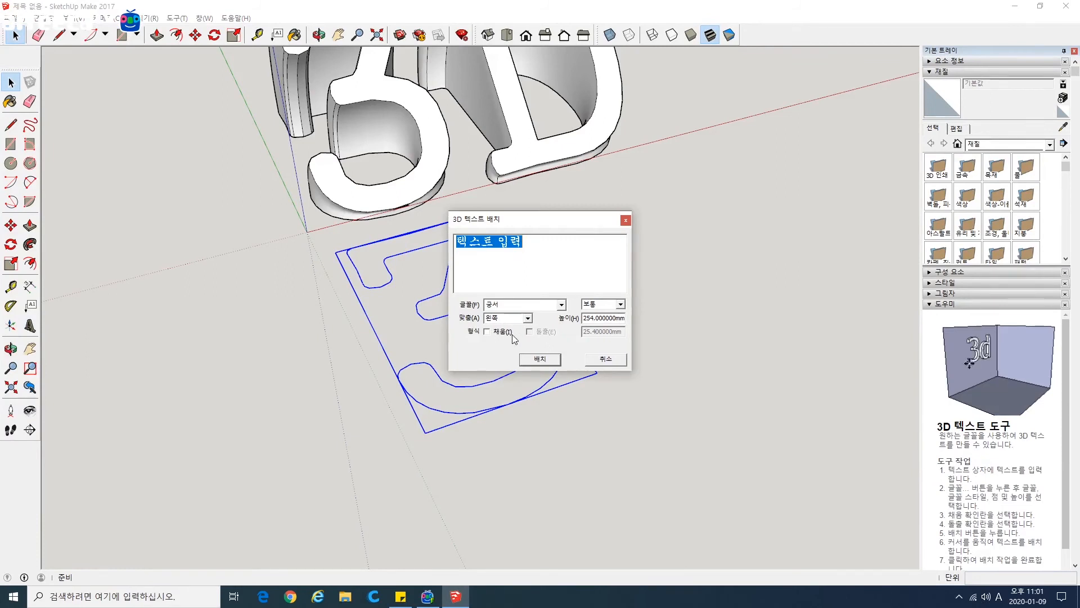
pyautogui.click(508, 333)
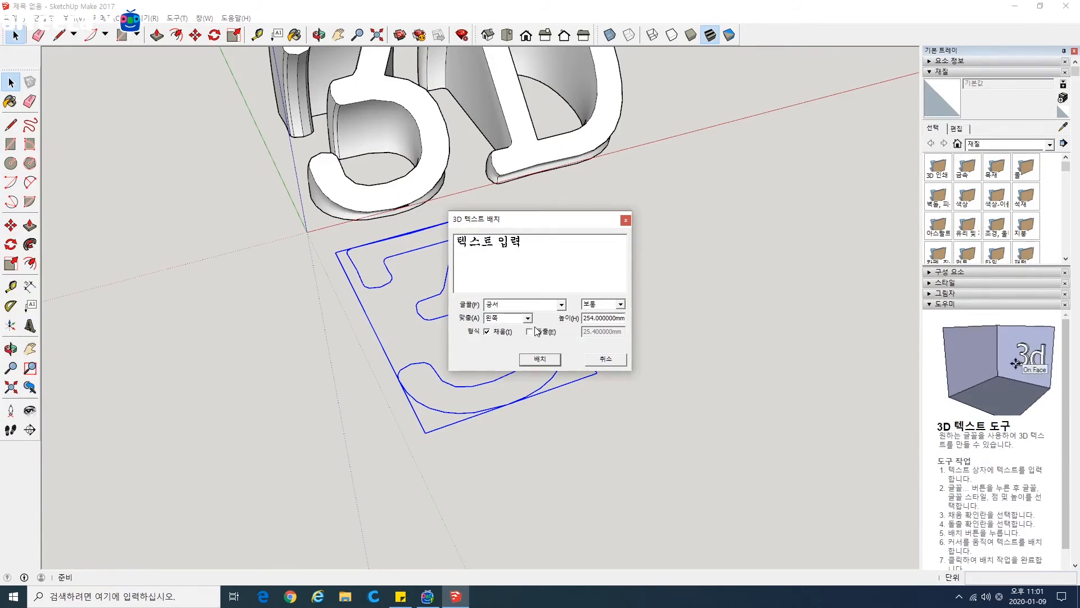
pyautogui.click(520, 319)
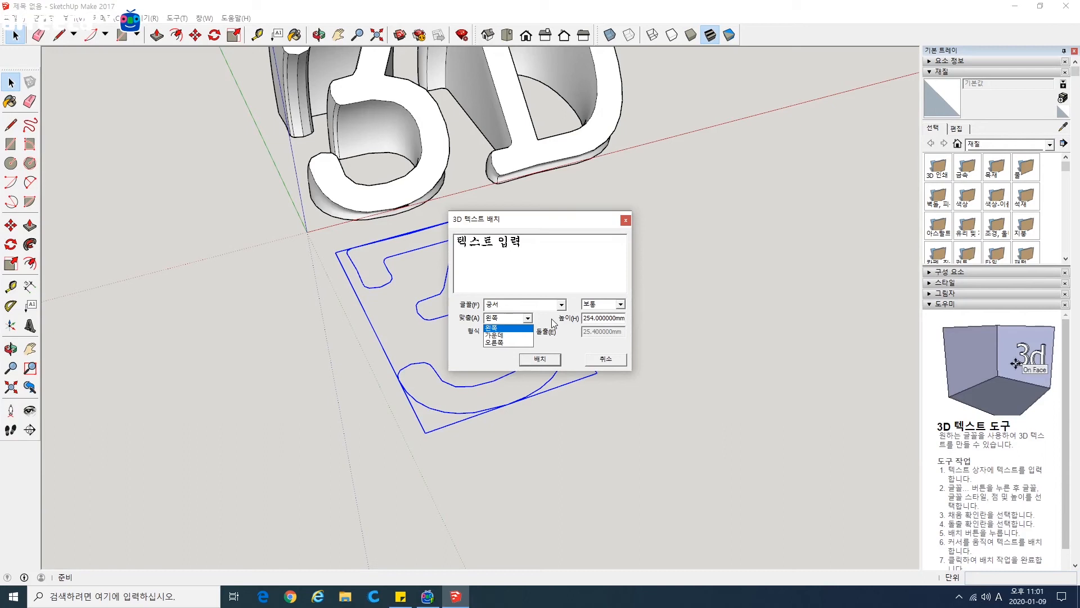
pyautogui.click(503, 327)
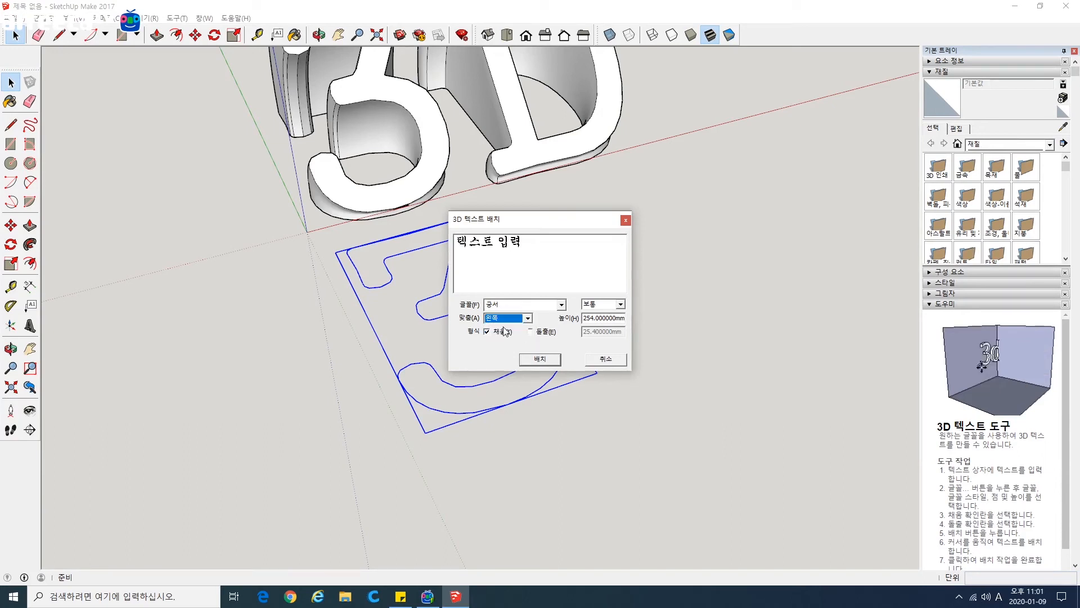
pyautogui.click(621, 304)
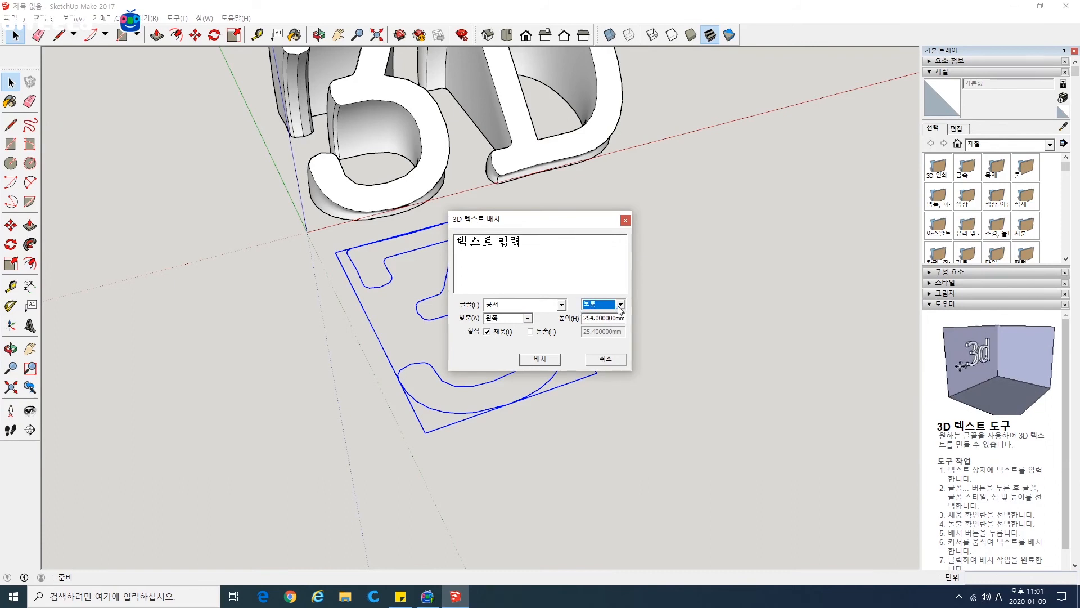
pyautogui.click(621, 305)
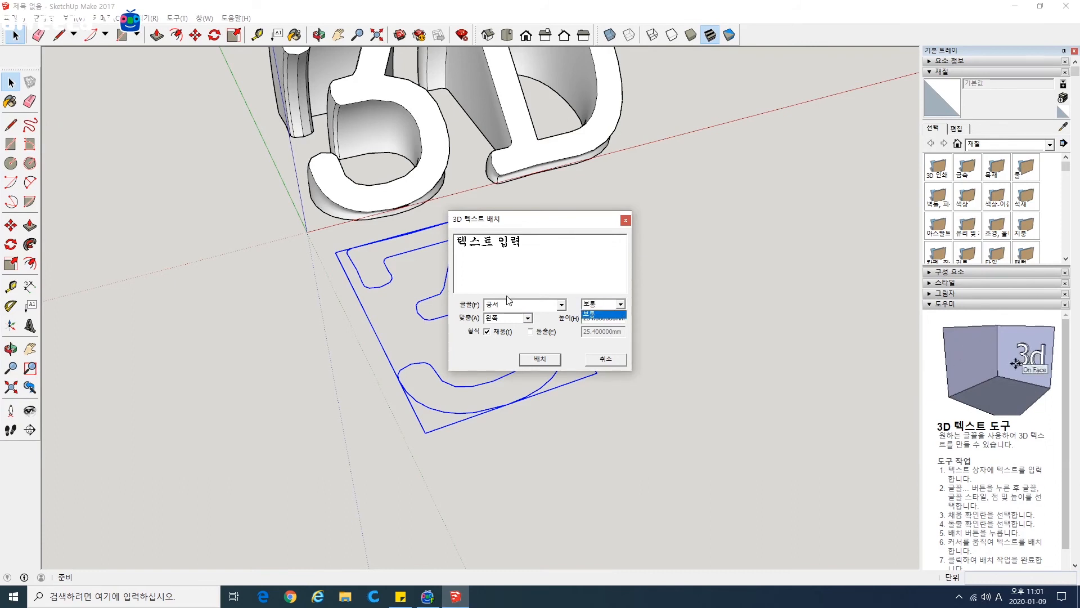
pyautogui.click(595, 315)
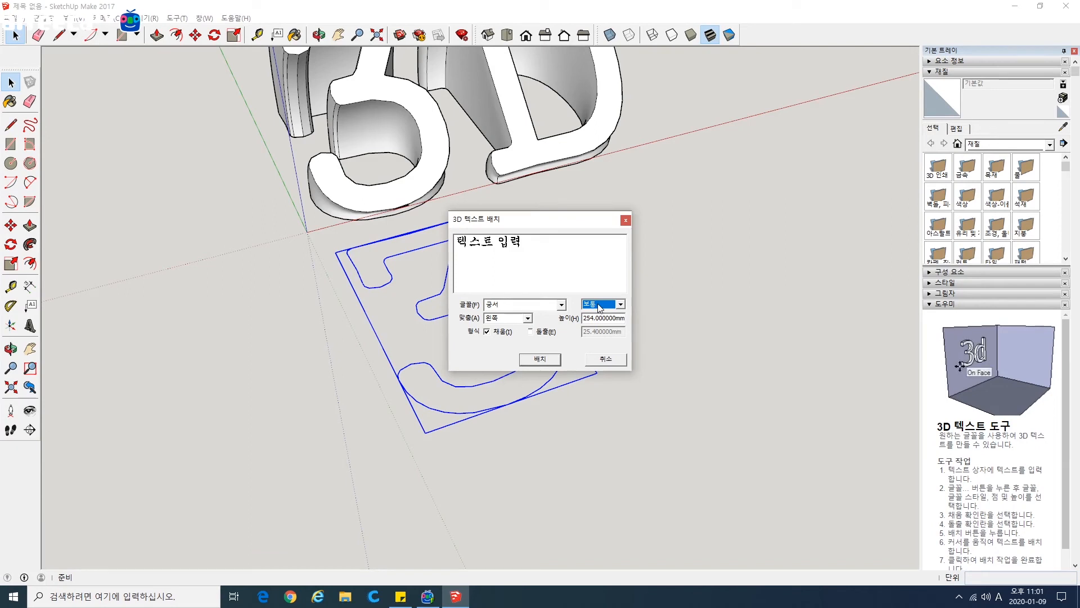
# Turn on extrusion at 25.4 mm, place the default text "텍스트 입력" on the ground beside the letters, and deselect it.
pyautogui.click(543, 333)
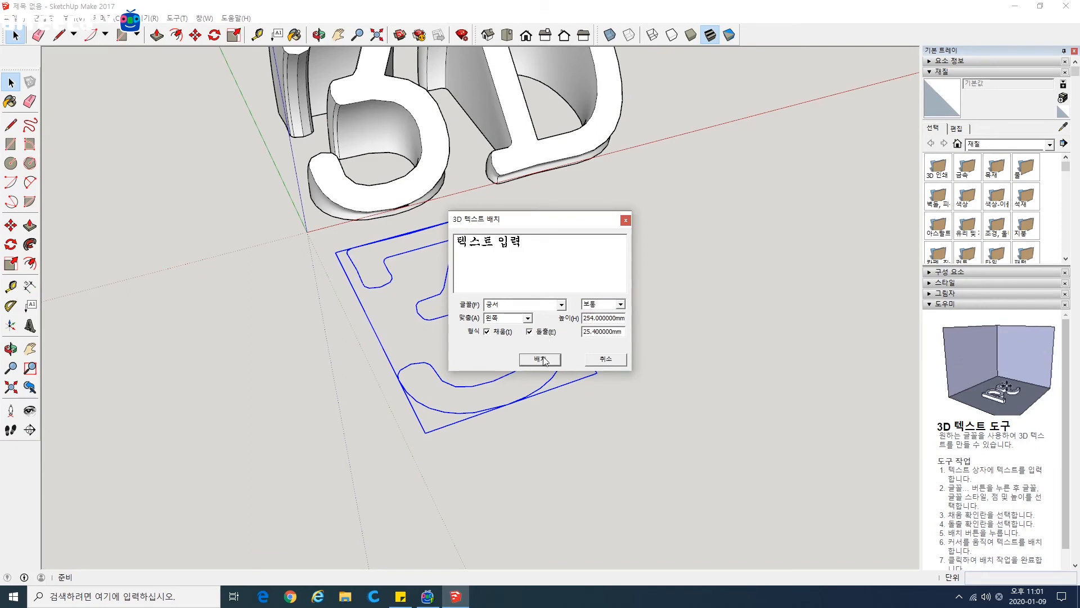
pyautogui.click(540, 359)
pyautogui.scroll(-5, 623, 368)
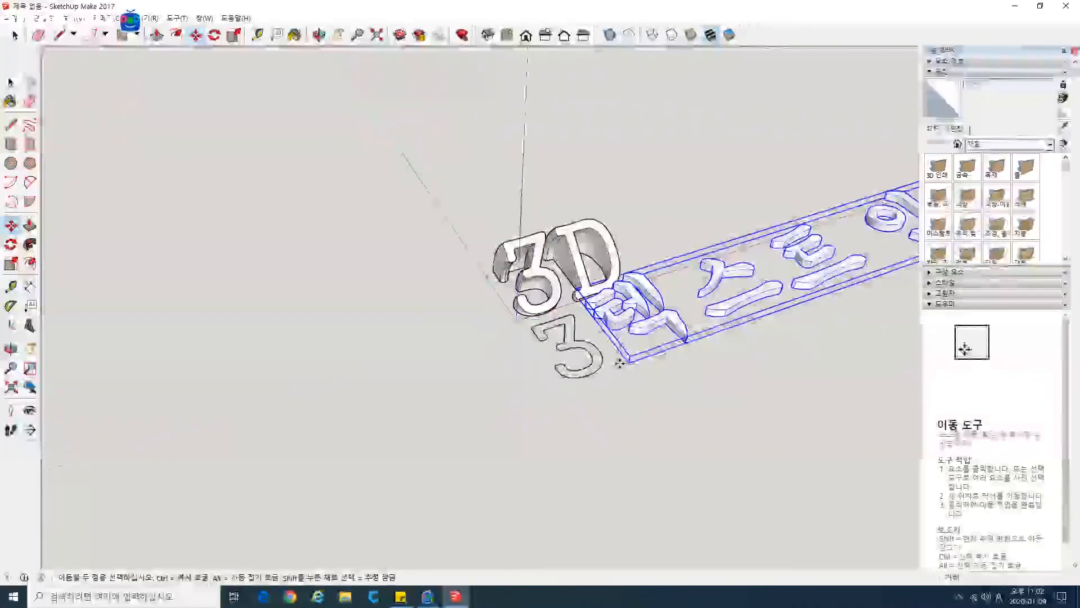
pyautogui.keyDown('shift'); pyautogui.moveTo(624, 368); pyautogui.dragTo(413, 401, button='middle'); pyautogui.keyUp('shift')
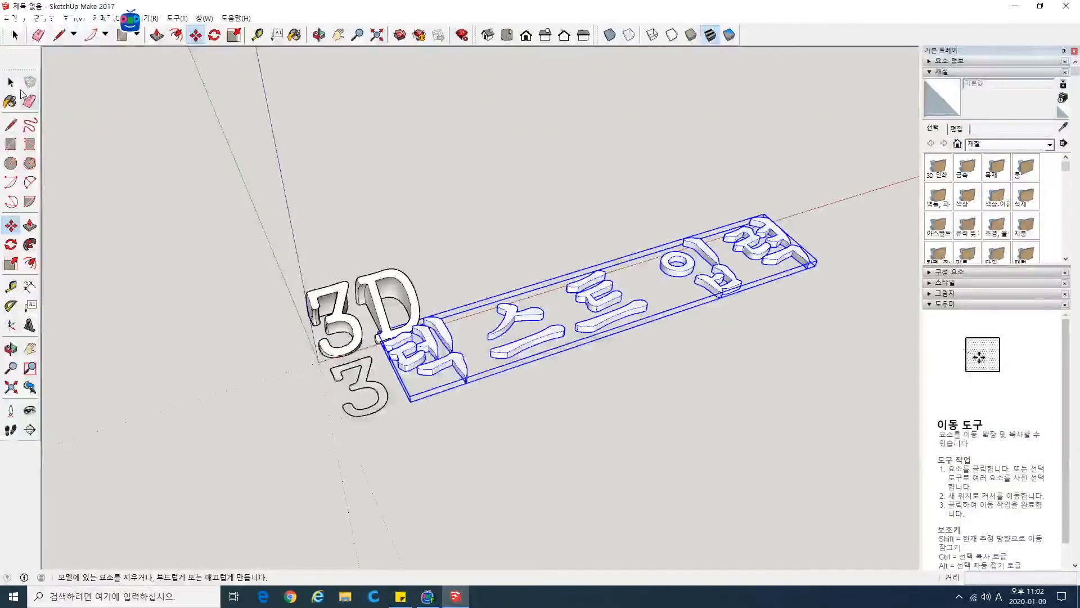
pyautogui.press('space')
pyautogui.click(444, 418)
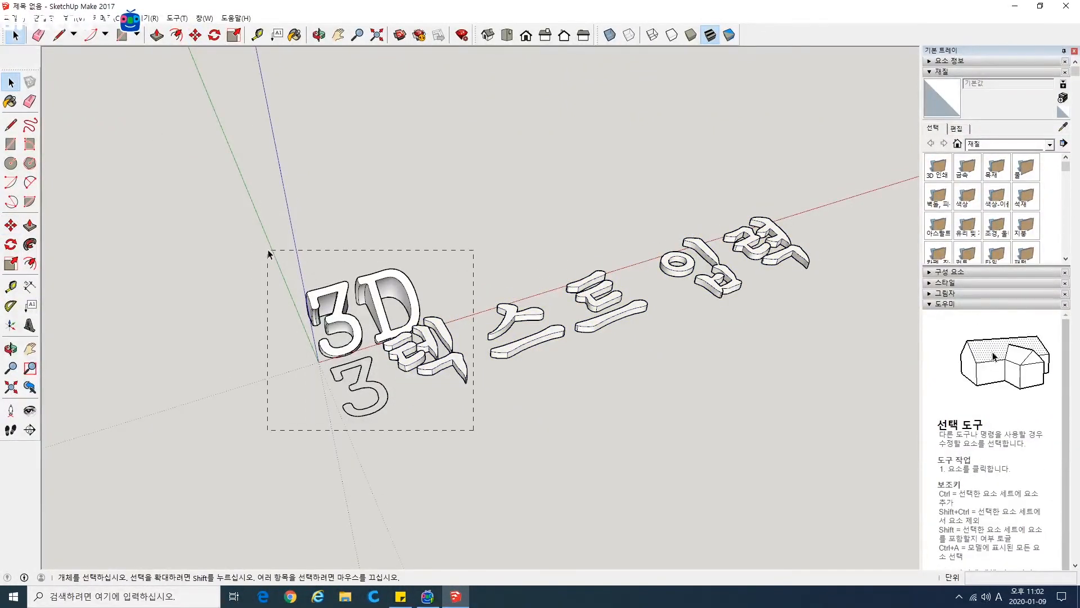
# Select the 3D letters, the outline 3 and the extruded text together and delete them all.
pyautogui.moveTo(268, 254); pyautogui.dragTo(280, 270)
pyautogui.click(531, 458)
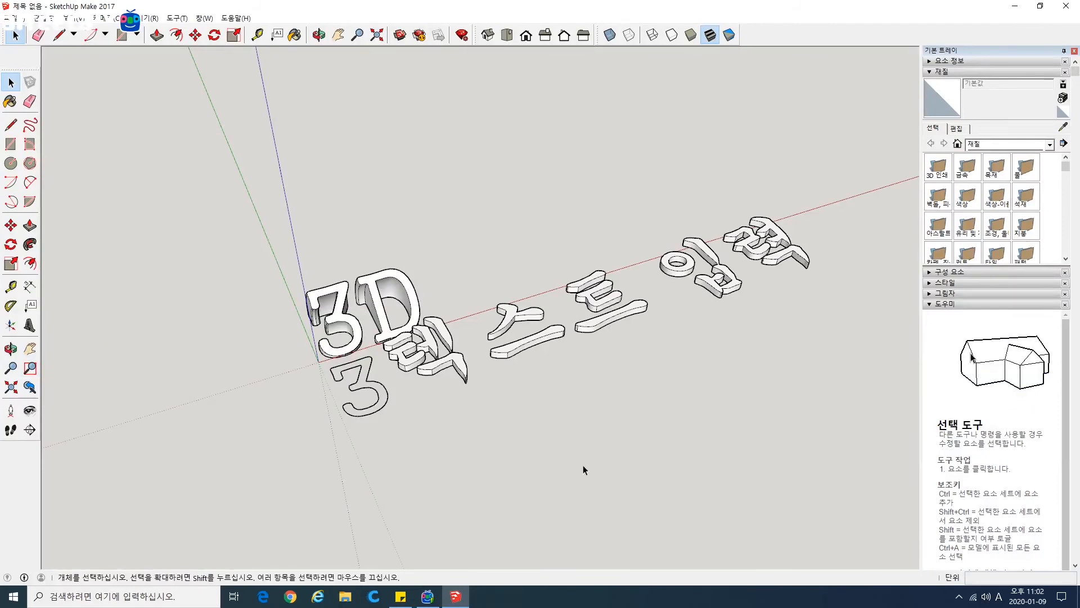
pyautogui.moveTo(214, 239); pyautogui.dragTo(217, 238)
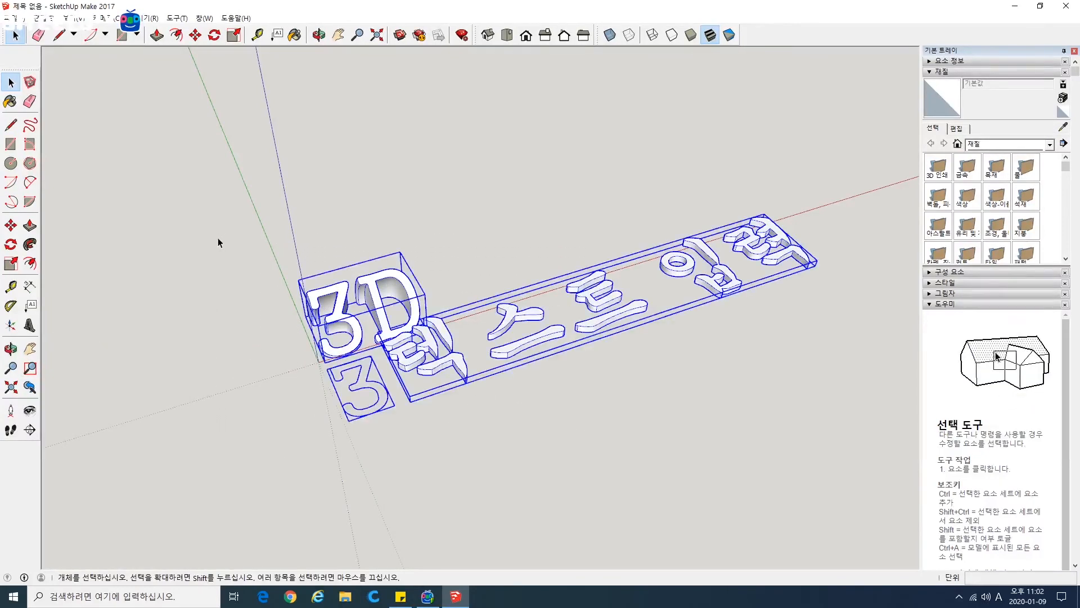
pyautogui.press('Delete')
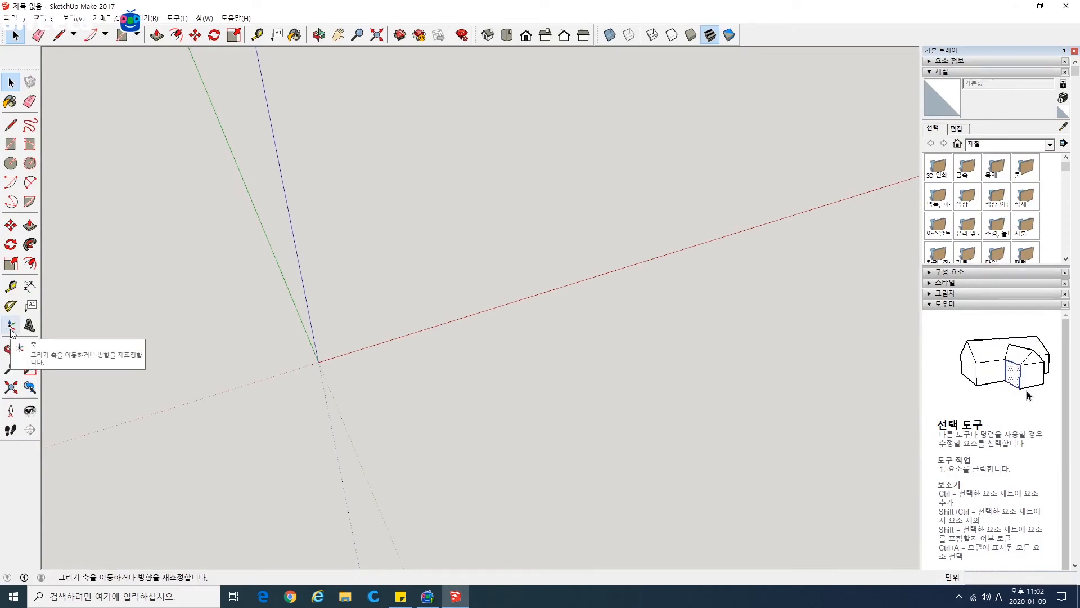
# Draw a rectangle on the ground beside the origin and Push/Pull it up about 757 mm into a box.
pyautogui.moveTo(342, 379); pyautogui.dragTo(342, 414, button='middle')
pyautogui.click(10, 144)
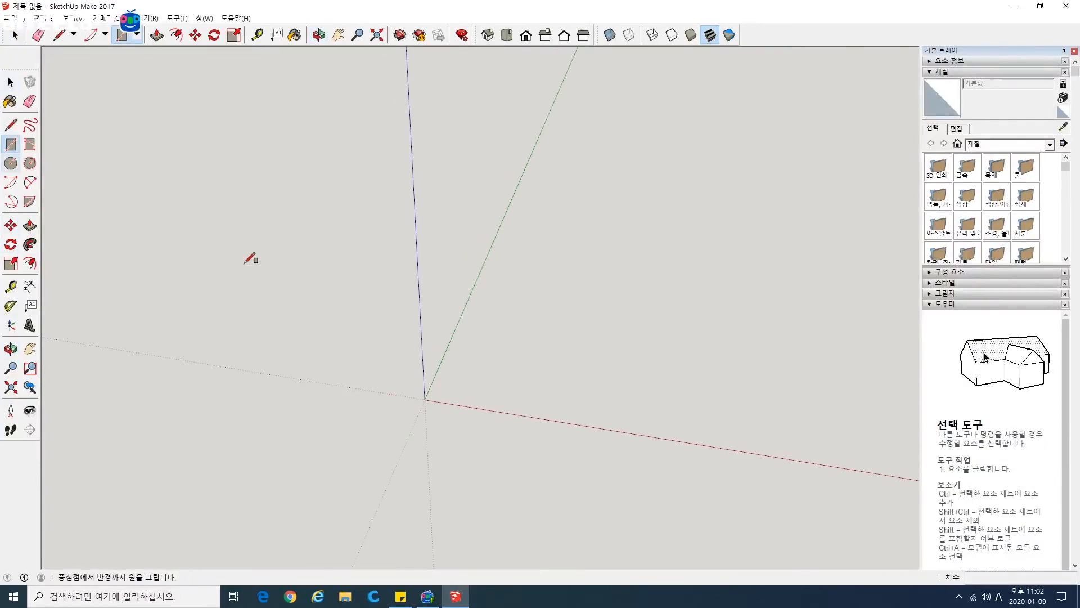
pyautogui.click(437, 390)
pyautogui.click(700, 325)
pyautogui.click(30, 225)
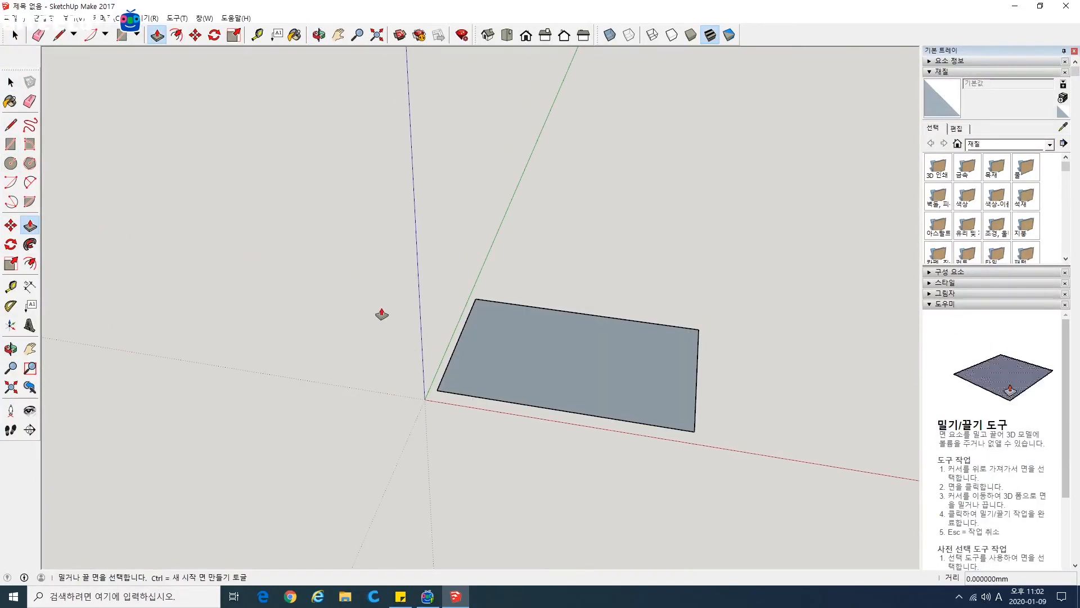
pyautogui.click(556, 372)
pyautogui.click(557, 132)
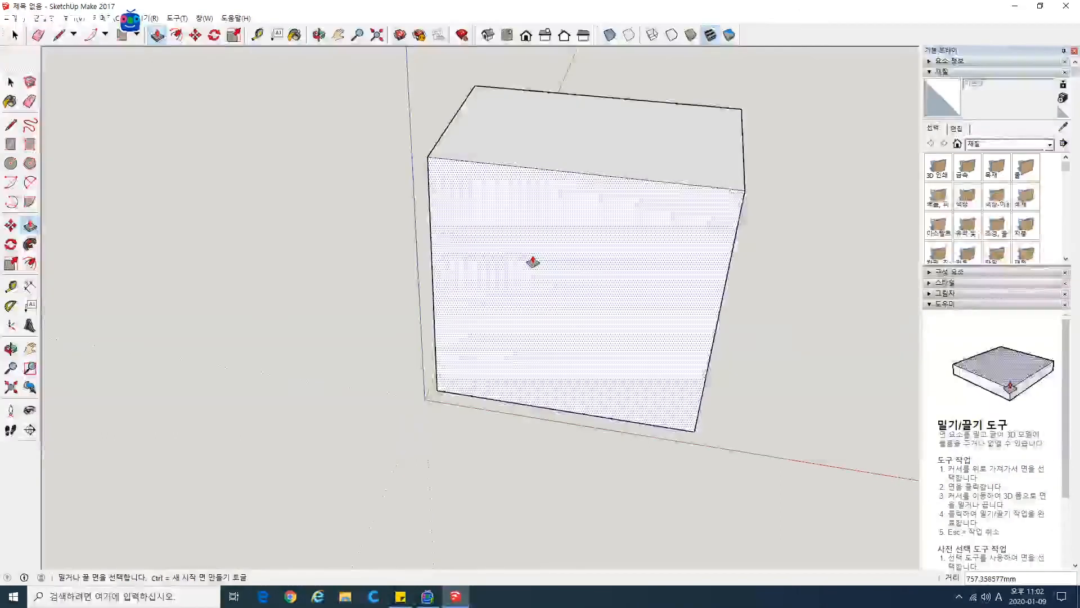
# Relocate the drawing axes to the ground beside the box's lower corner, with the red axis pointing upward and the green axis leading away from the box.
pyautogui.scroll(-3, 533, 267)
pyautogui.moveTo(602, 360); pyautogui.dragTo(362, 360, button='middle')
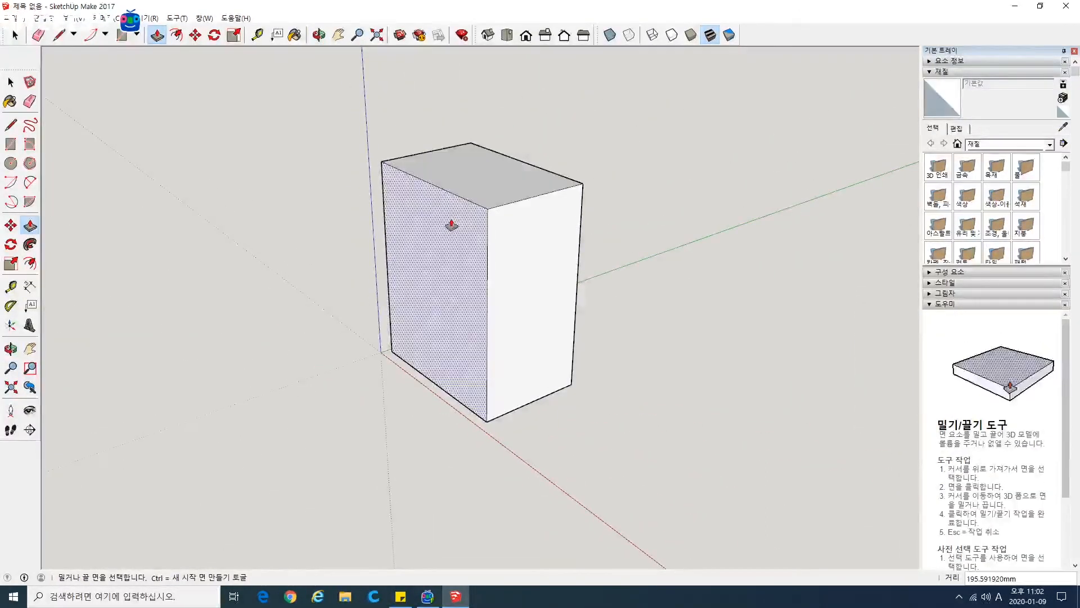
pyautogui.moveTo(337, 241); pyautogui.dragTo(400, 361, button='middle')
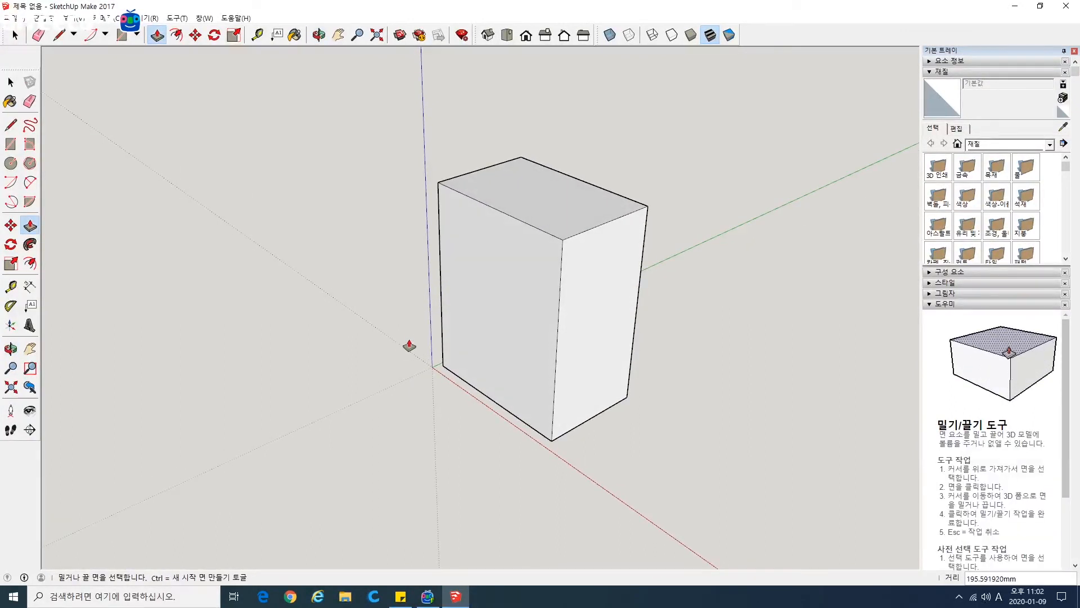
pyautogui.click(12, 328)
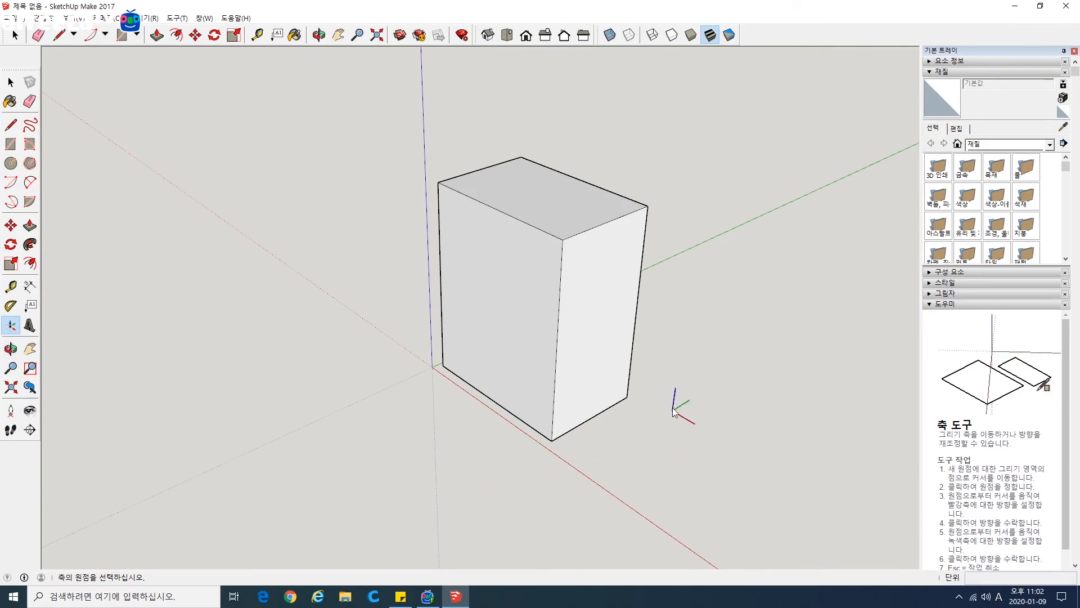
pyautogui.click(642, 394)
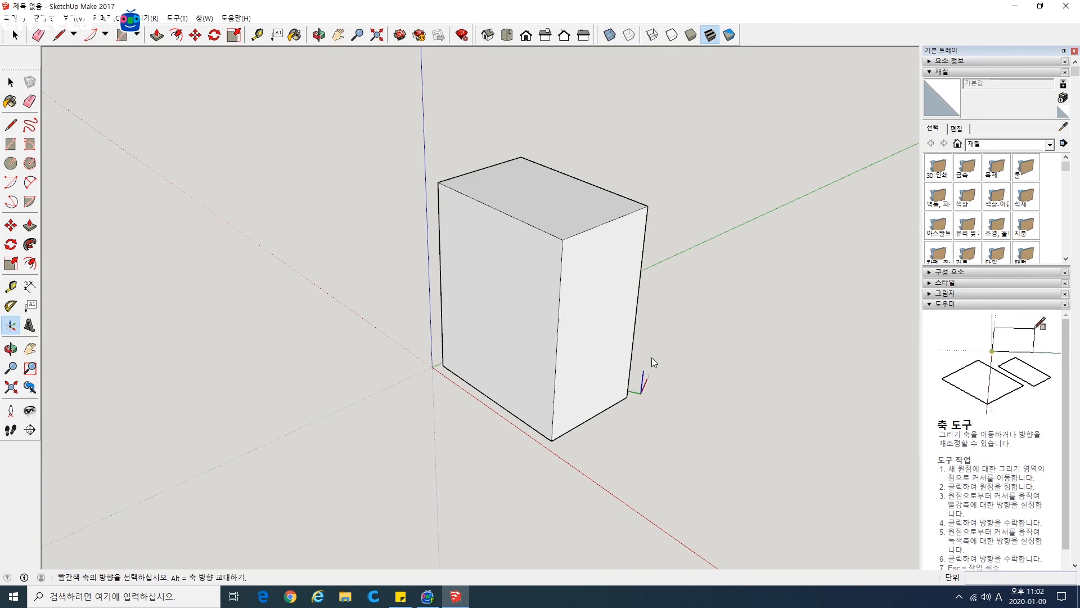
pyautogui.moveTo(687, 370); pyautogui.dragTo(502, 390, button='middle')
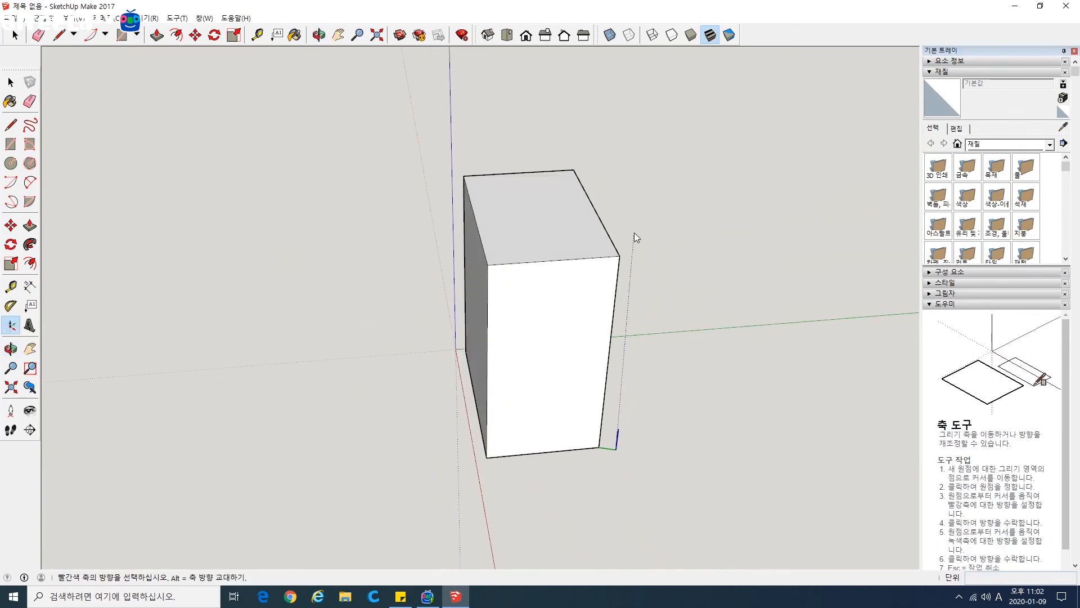
pyautogui.click(651, 139)
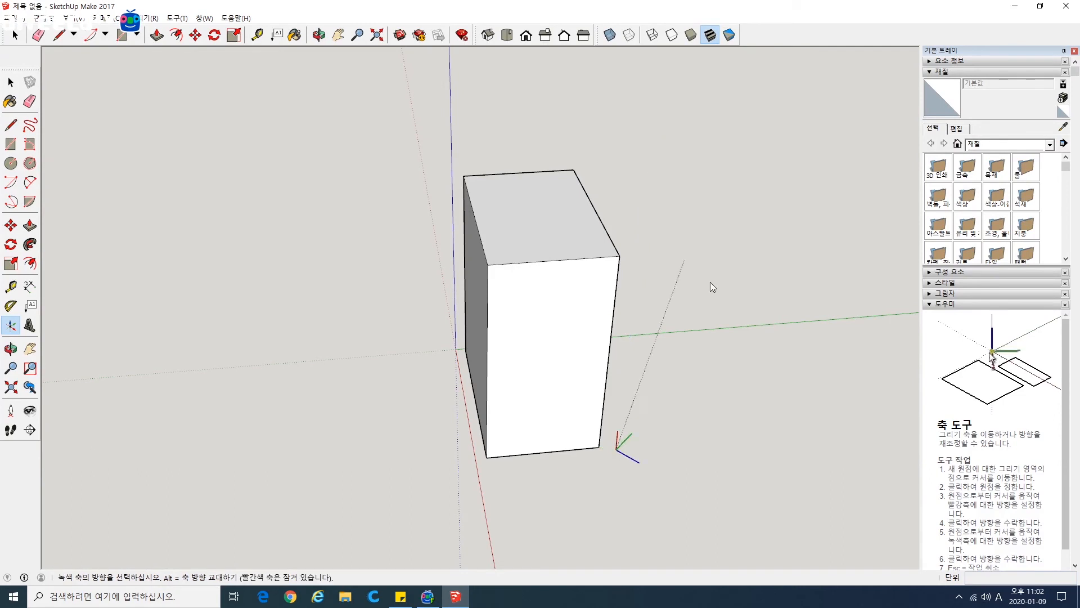
pyautogui.click(711, 331)
pyautogui.press('p')
pyautogui.scroll(-2, 682, 466)
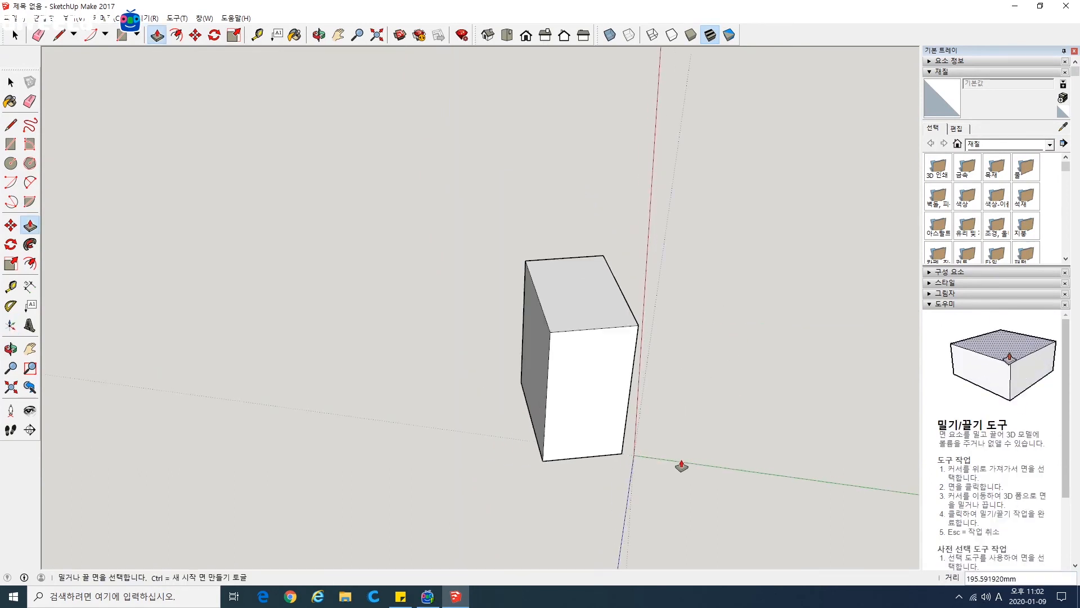
# Draw a rectangle about 475 by 845 mm next to the box, aligned to the relocated axes.
pyautogui.moveTo(681, 466)
pyautogui.mouseDown(button='middle')
pyautogui.moveTo(581, 437)
pyautogui.moveTo(542, 374)
pyautogui.moveTo(412, 437)
pyautogui.moveTo(367, 229)
pyautogui.moveTo(427, 181)
pyautogui.moveTo(484, 231)
pyautogui.moveTo(549, 394)
pyautogui.moveTo(602, 248)
pyautogui.moveTo(625, 225)
pyautogui.moveTo(583, 454)
pyautogui.moveTo(549, 151)
pyautogui.moveTo(492, 135)
pyautogui.moveTo(540, 495)
pyautogui.moveTo(615, 496)
pyautogui.moveTo(509, 485)
pyautogui.moveTo(465, 444)
pyautogui.mouseUp(button='middle')
pyautogui.press('p')
pyautogui.scroll(5, 402, 445)
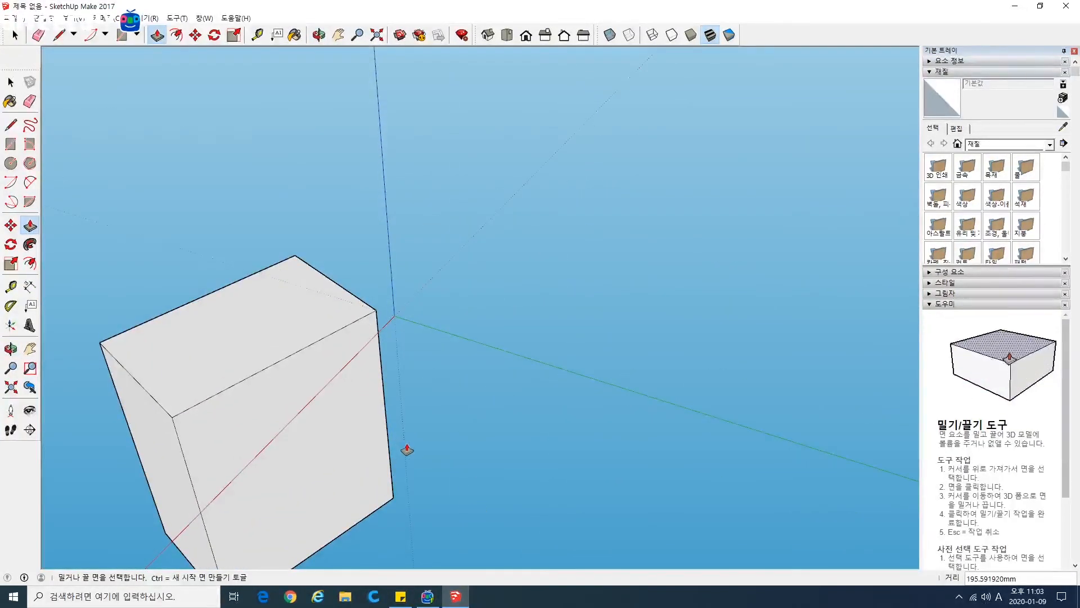
pyautogui.click(11, 144)
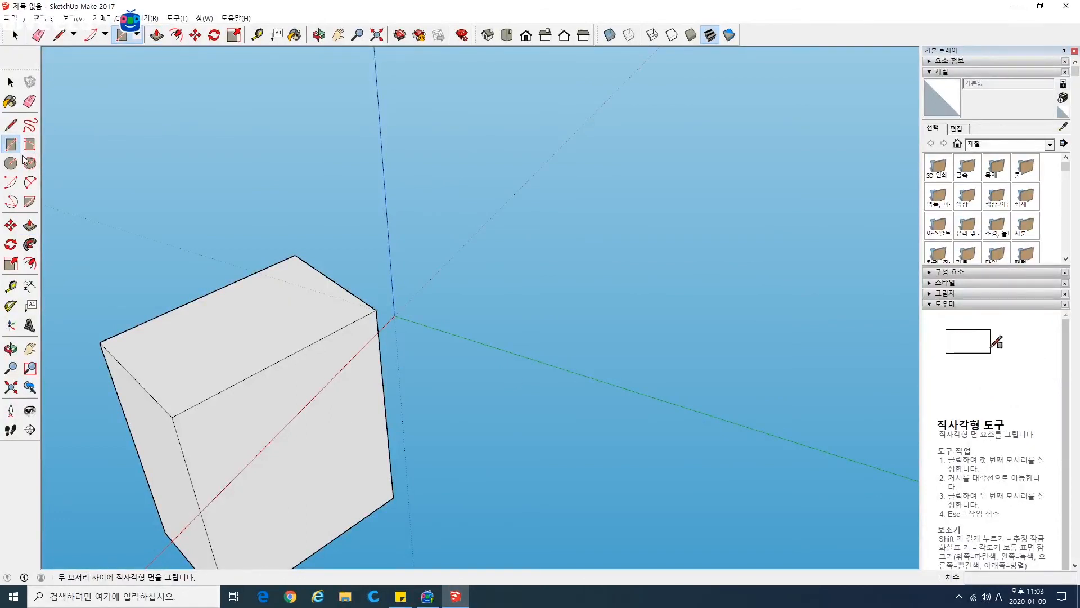
pyautogui.click(405, 340)
pyautogui.click(576, 535)
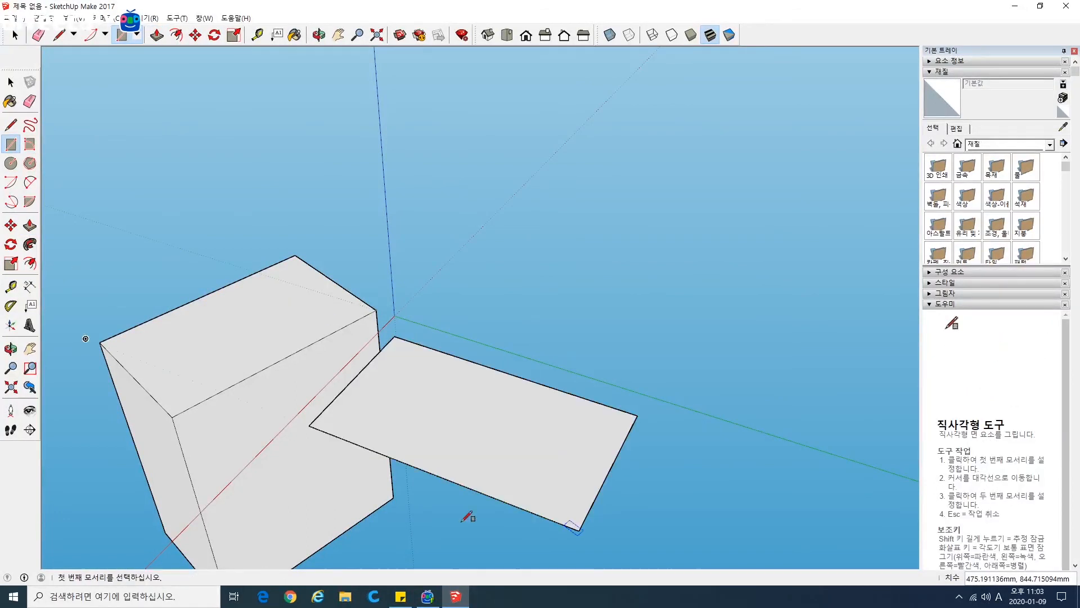
# Undo the test rectangle and the axes relocation, and clear the selection around the box.
pyautogui.scroll(-2, 343, 506)
pyautogui.moveTo(340, 506); pyautogui.dragTo(533, 434, button='middle')
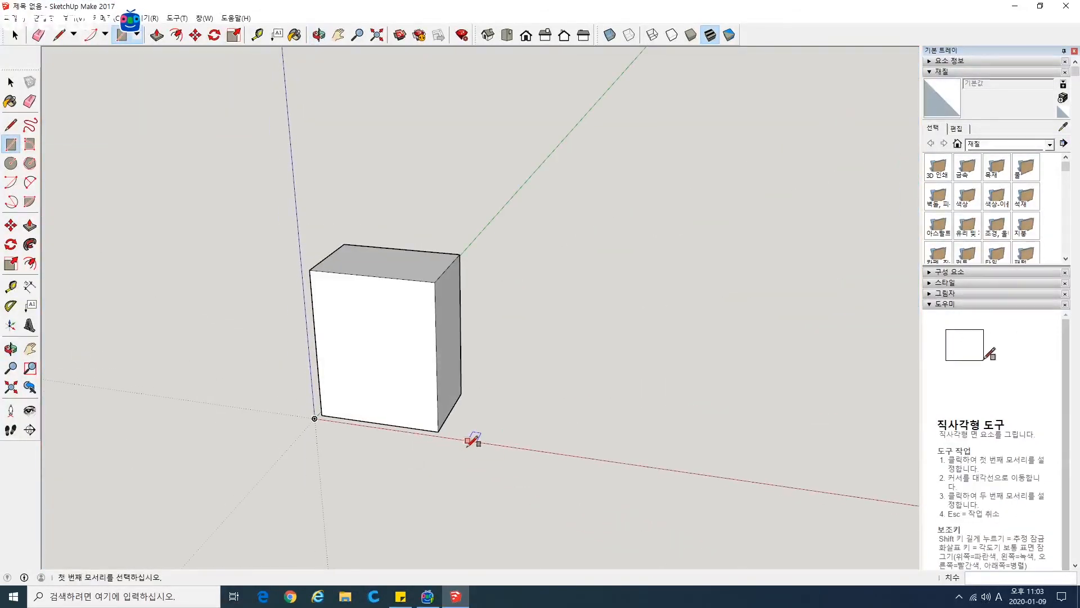
pyautogui.moveTo(403, 444); pyautogui.dragTo(455, 472, button='middle')
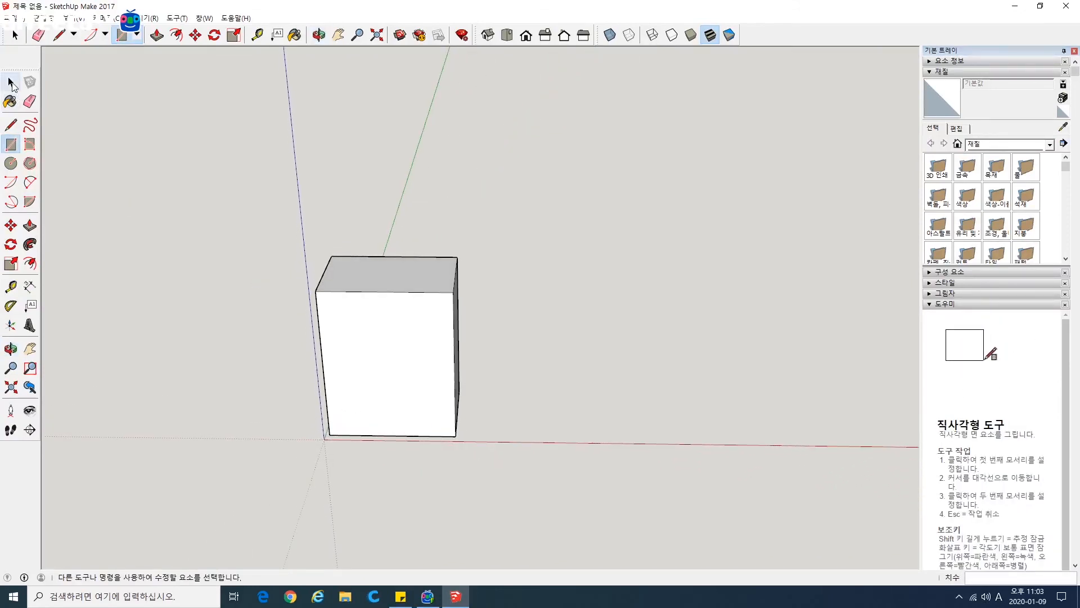
pyautogui.click(10, 82)
pyautogui.moveTo(272, 238); pyautogui.dragTo(531, 488)
pyautogui.click(530, 488)
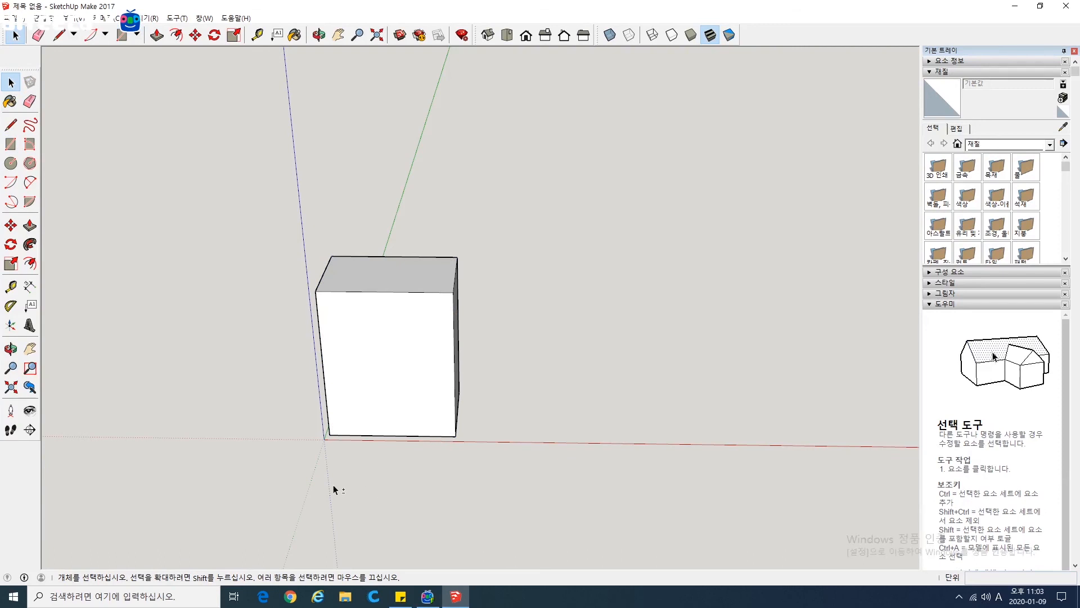
# Relocate the axes again to a point on the ground away from the box, with the red axis pointing upward and the green axis sideways.
pyautogui.click(11, 326)
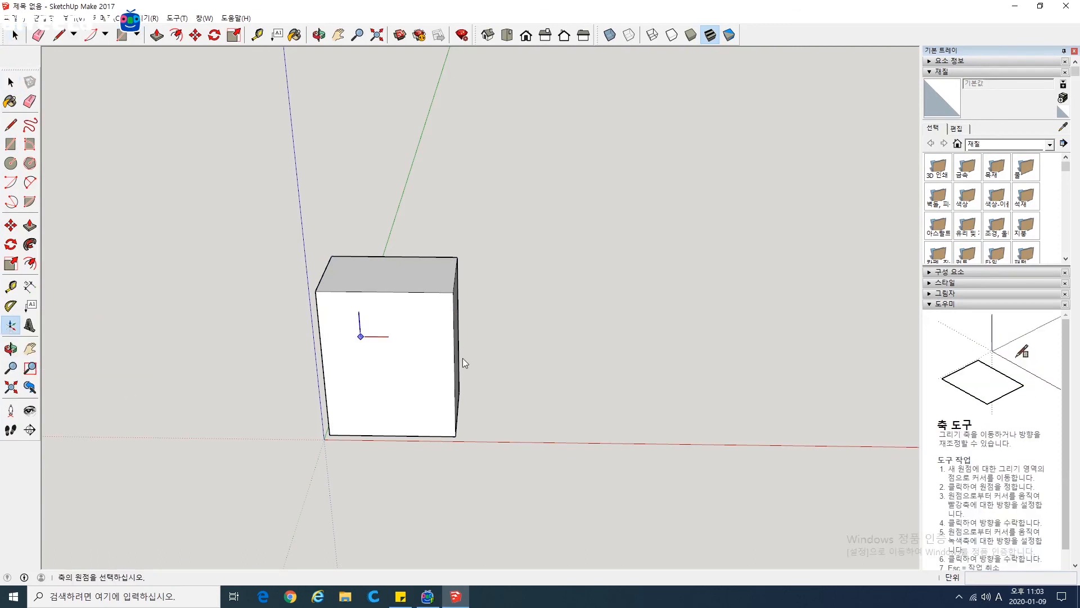
pyautogui.click(541, 422)
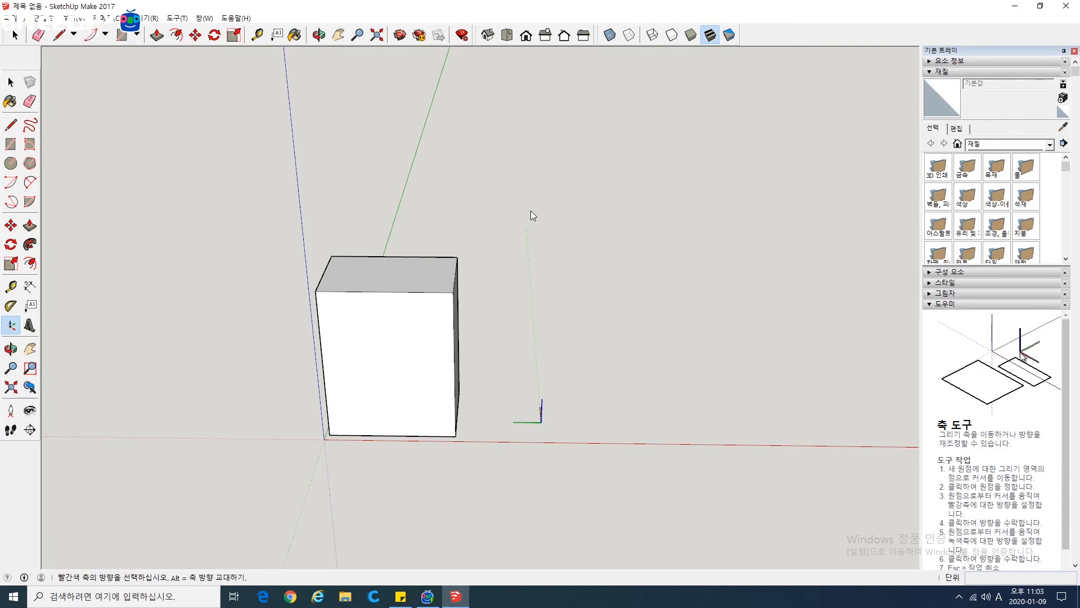
pyautogui.click(554, 201)
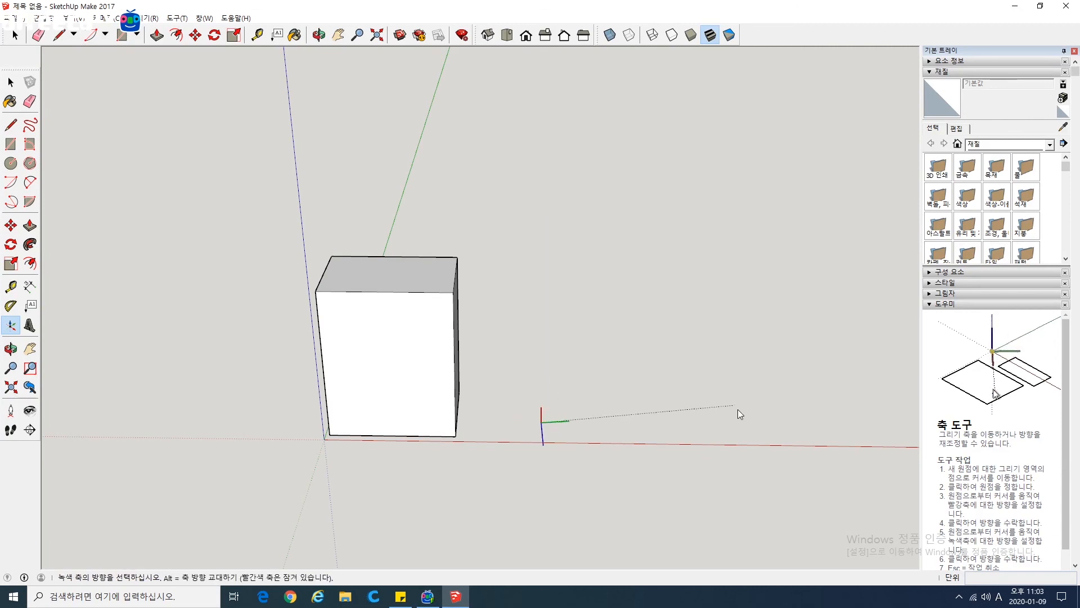
pyautogui.click(744, 431)
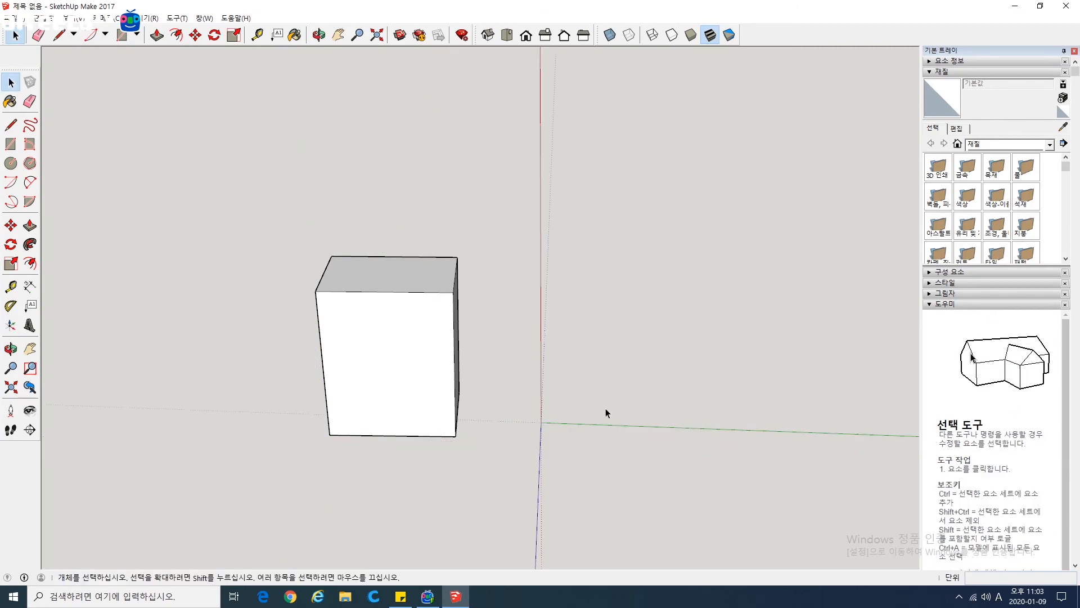
# Draw three circles around the relocated origin, the first about 682 mm and the last about 268 mm in radius.
pyautogui.moveTo(607, 413); pyautogui.dragTo(526, 419, button='middle')
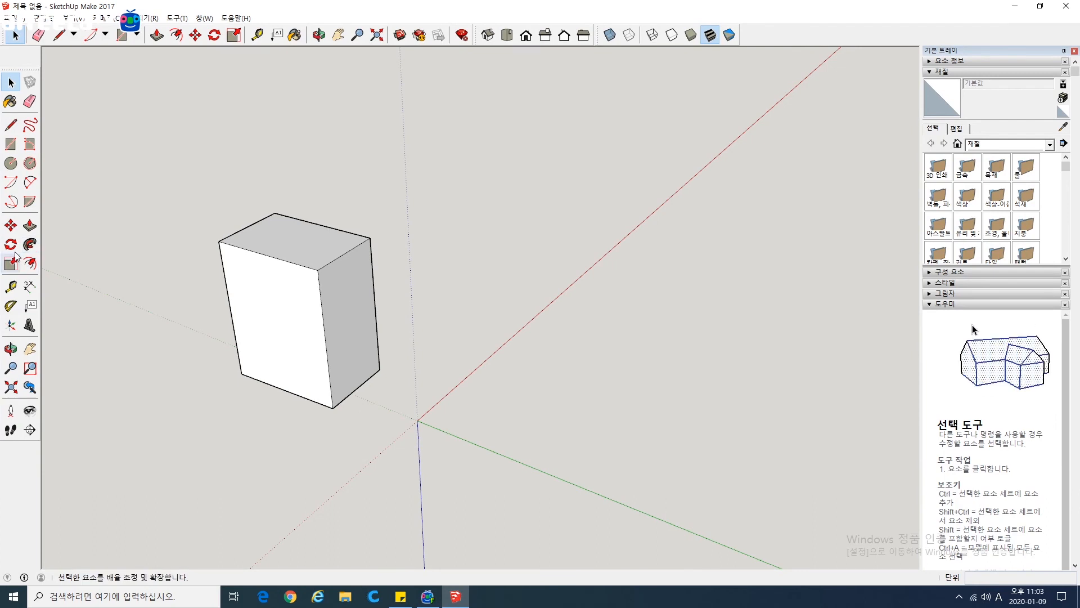
pyautogui.click(10, 163)
pyautogui.click(559, 387)
pyautogui.click(585, 444)
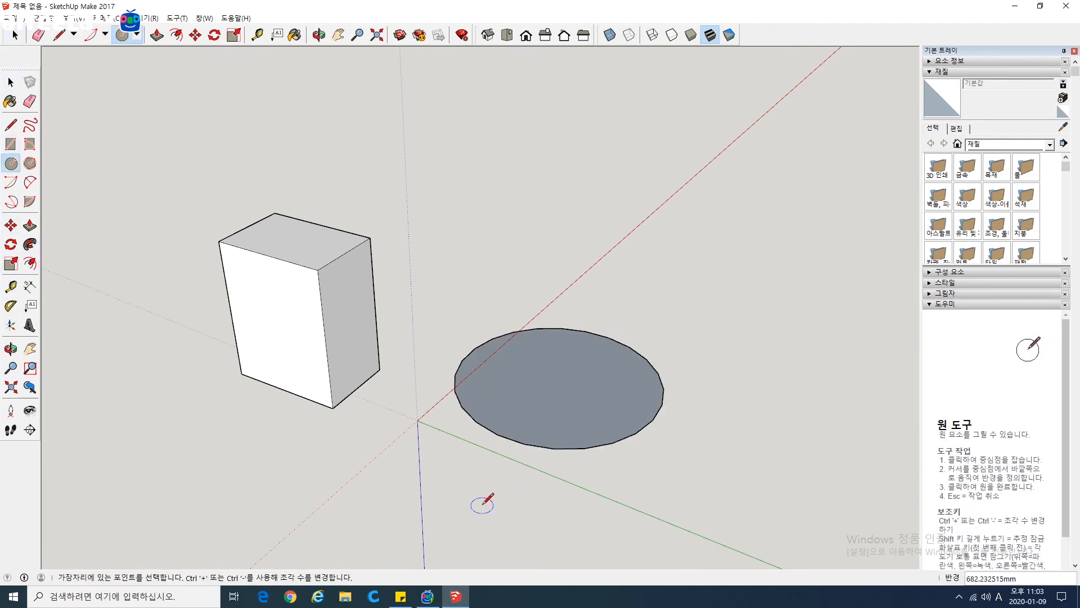
pyautogui.click(482, 505)
pyautogui.click(541, 506)
pyautogui.click(578, 524)
pyautogui.click(625, 523)
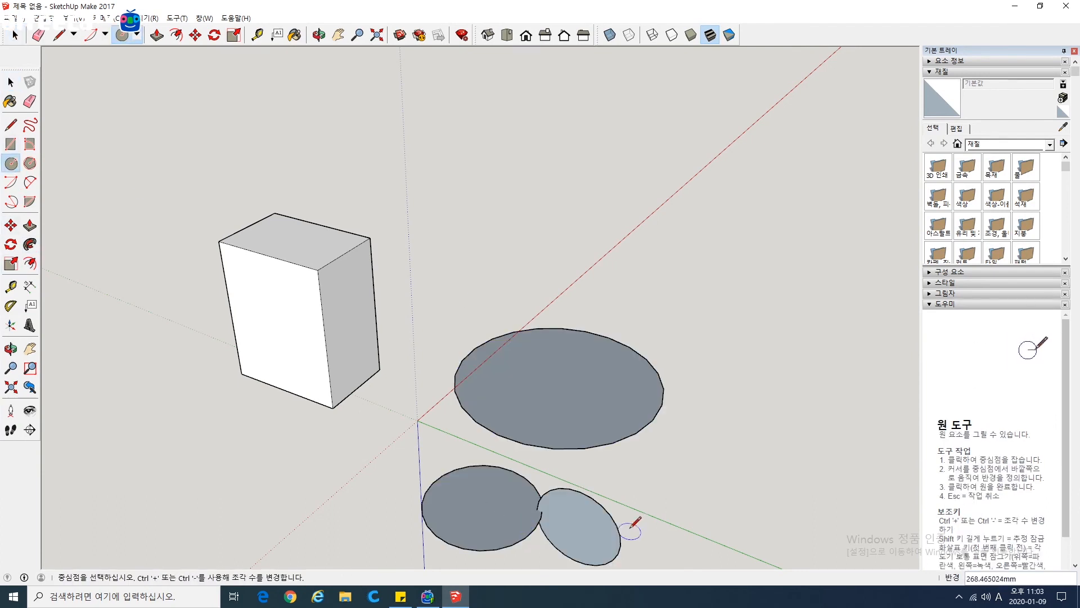
# Delete the three circles, restore them, and undo back to before the axes were relocated.
pyautogui.moveTo(625, 523)
pyautogui.mouseDown(button='middle')
pyautogui.moveTo(579, 511)
pyautogui.moveTo(494, 358)
pyautogui.moveTo(581, 362)
pyautogui.moveTo(600, 451)
pyautogui.mouseUp(button='middle')
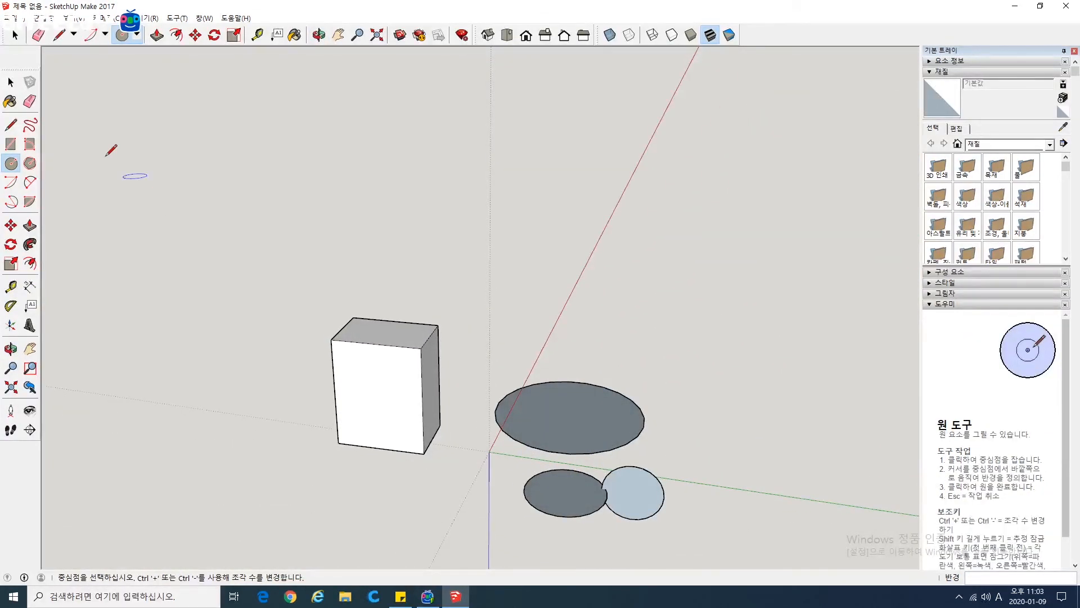
pyautogui.press('space')
pyautogui.moveTo(473, 336); pyautogui.dragTo(698, 546)
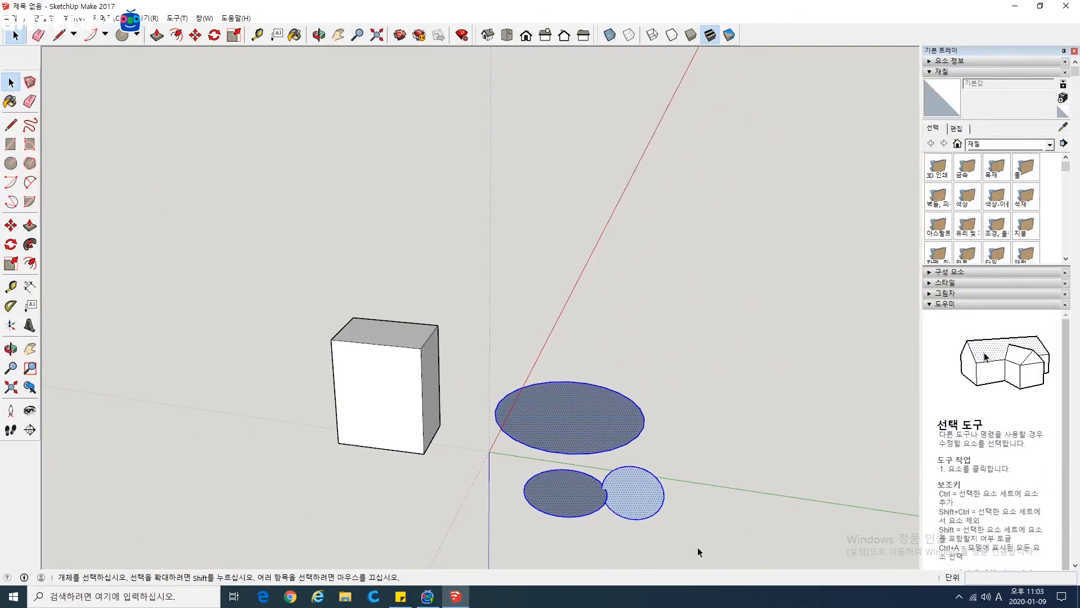
pyautogui.press('Delete')
pyautogui.hotkey('ctrl', 'z')
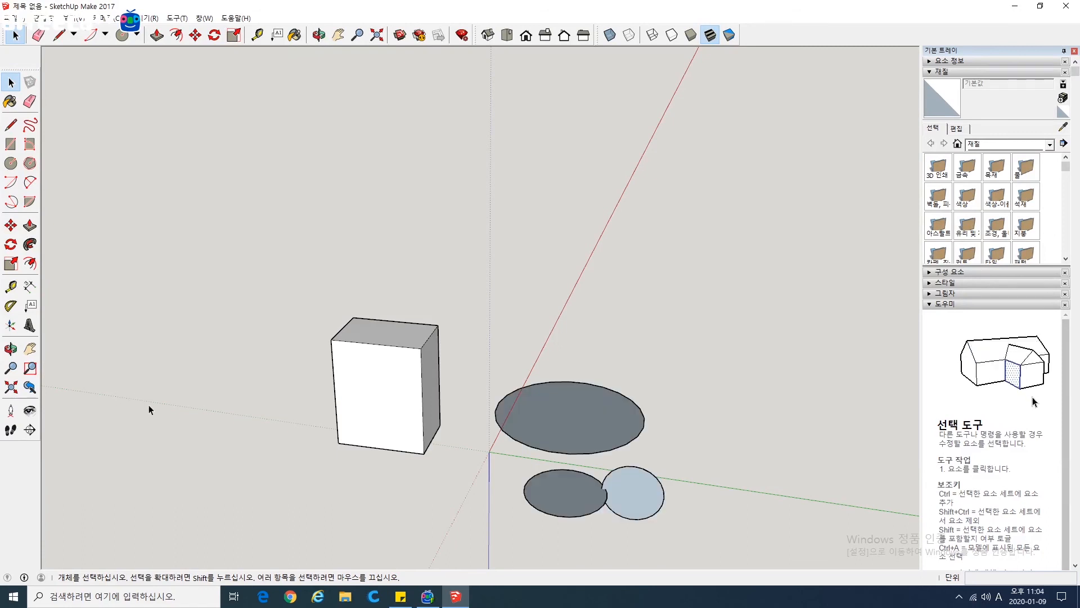
pyautogui.hotkey('ctrl', 'z')
pyautogui.hotkey('ctrl', 'z')
pyautogui.hotkey('ctrl', 'z')
pyautogui.hotkey('ctrl', 'z')
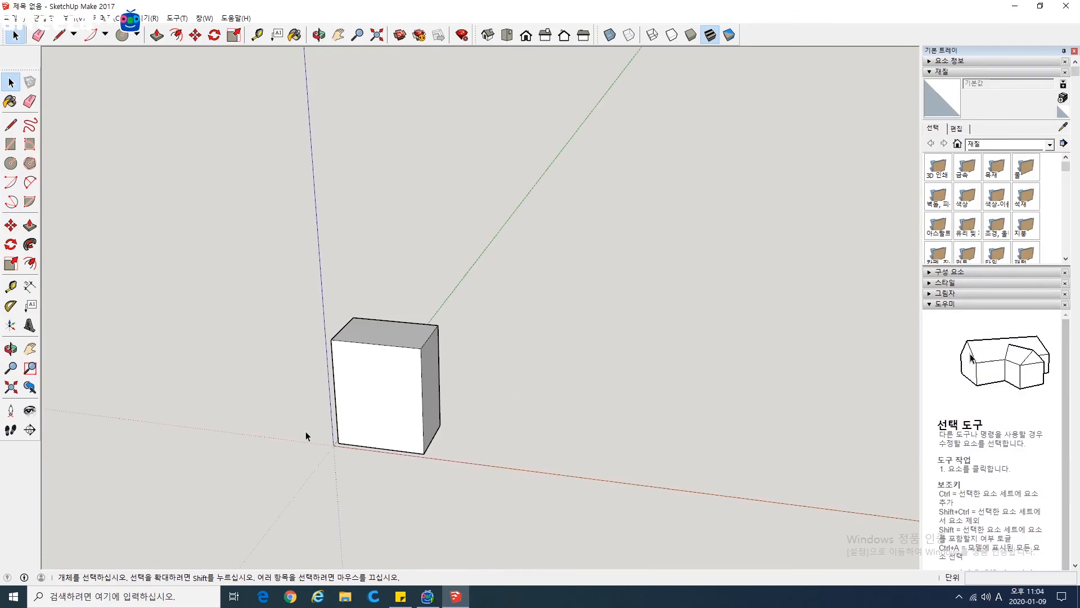
pyautogui.moveTo(427, 467); pyautogui.dragTo(382, 449, button='middle')
pyautogui.keyDown('shift'); pyautogui.moveTo(434, 464); pyautogui.dragTo(485, 477, button='middle'); pyautogui.keyUp('shift')
pyautogui.scroll(2, 491, 476)
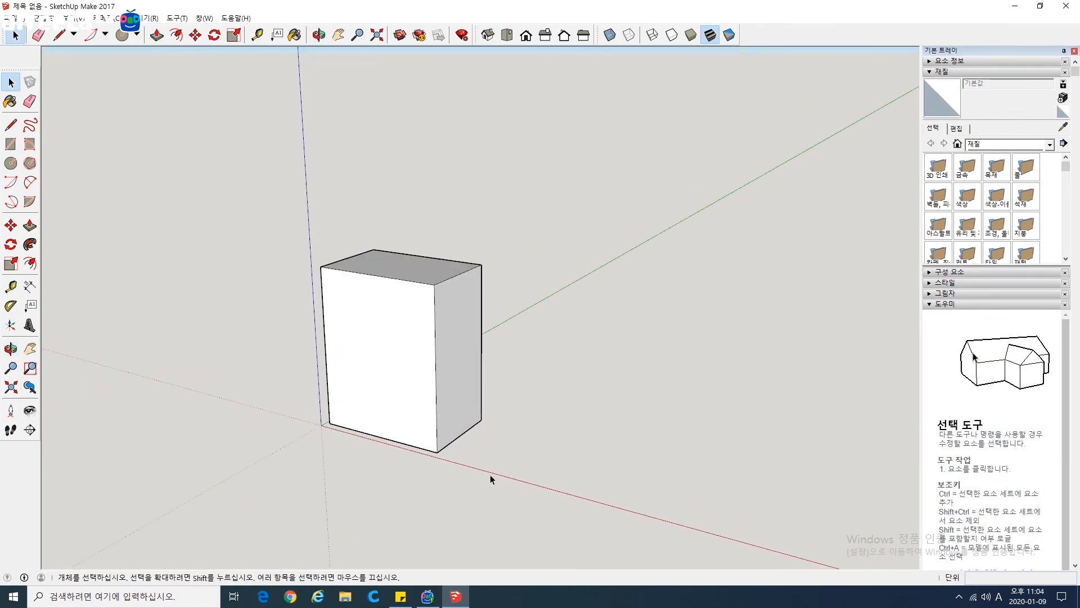
pyautogui.moveTo(270, 231)
pyautogui.mouseDown()
pyautogui.moveTo(258, 212)
pyautogui.moveTo(280, 225)
pyautogui.mouseUp()
pyautogui.click(280, 226)
pyautogui.moveTo(242, 350); pyautogui.dragTo(236, 410, button='middle')
pyautogui.keyDown('shift'); pyautogui.moveTo(357, 431); pyautogui.dragTo(396, 449, button='middle'); pyautogui.keyUp('shift')
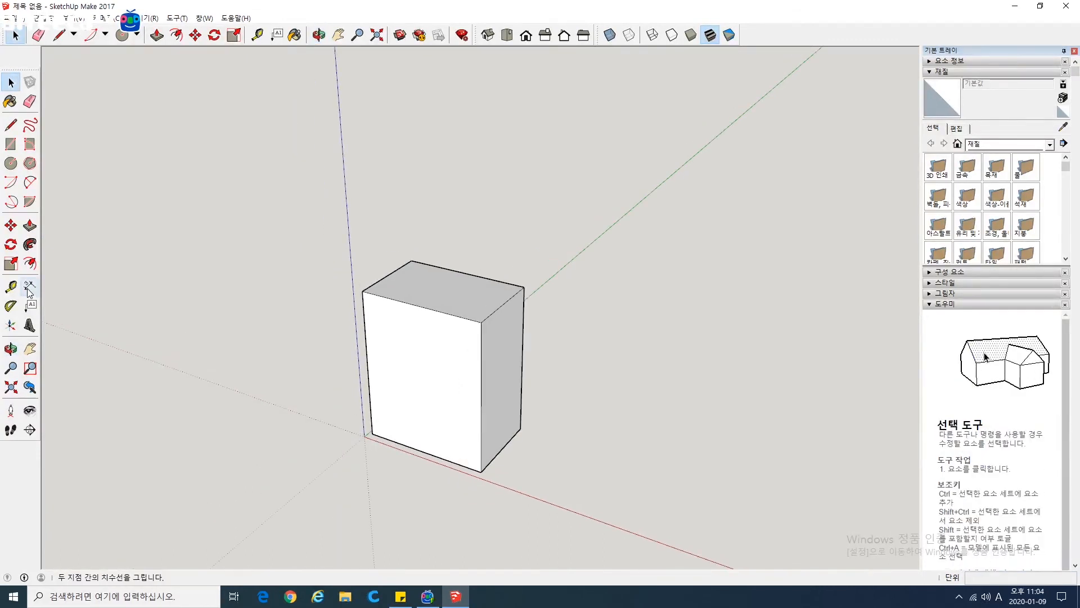